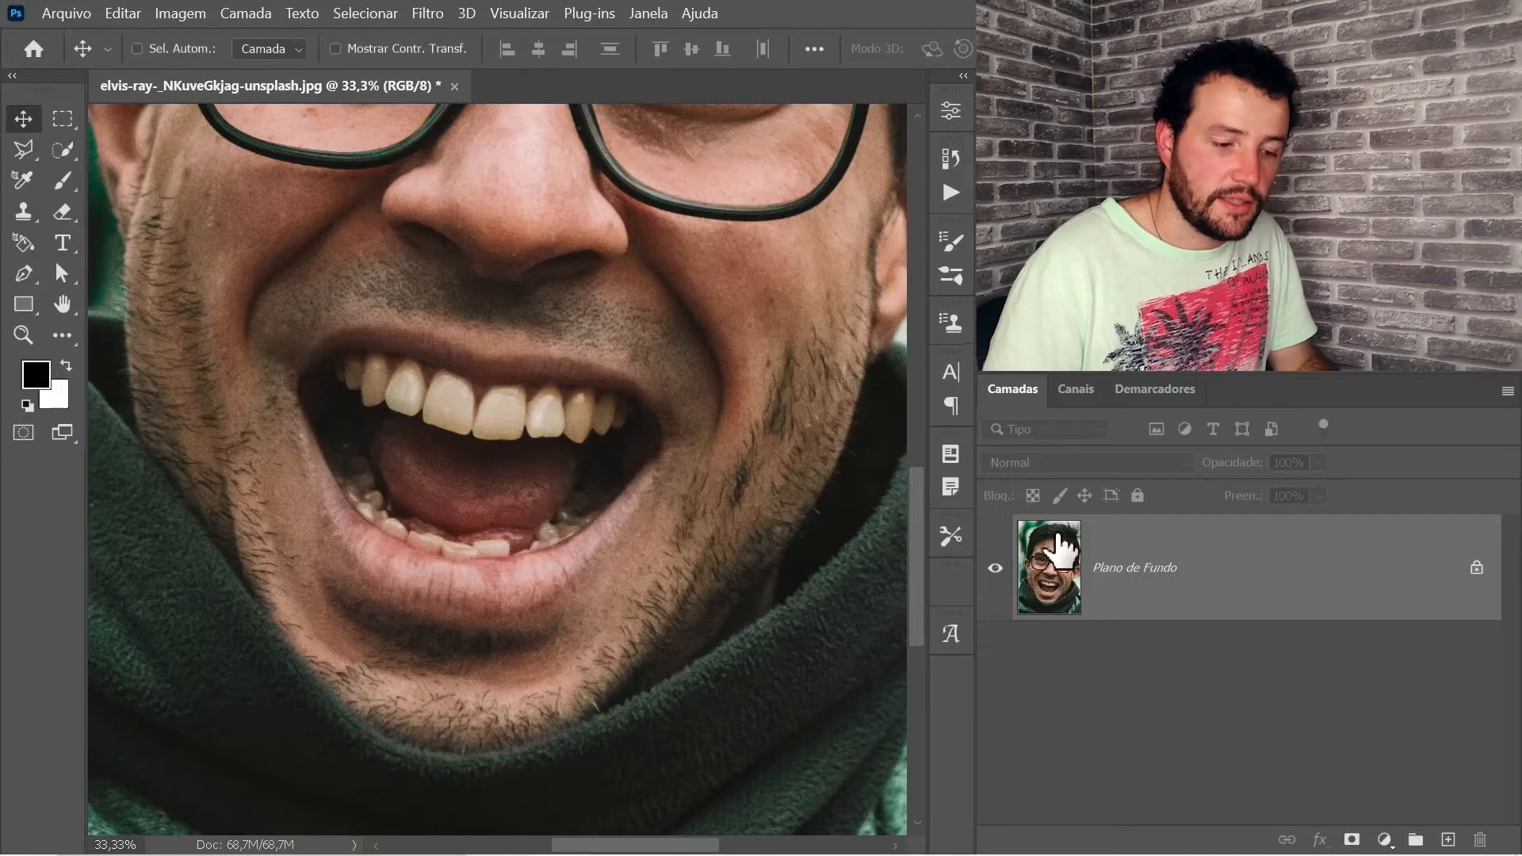
# Add a Color Balance adjustment layer with midtones at Cyan-Red -100, Magenta-Green -98 and Yellow-Blue -100
pyautogui.click(1385, 840)
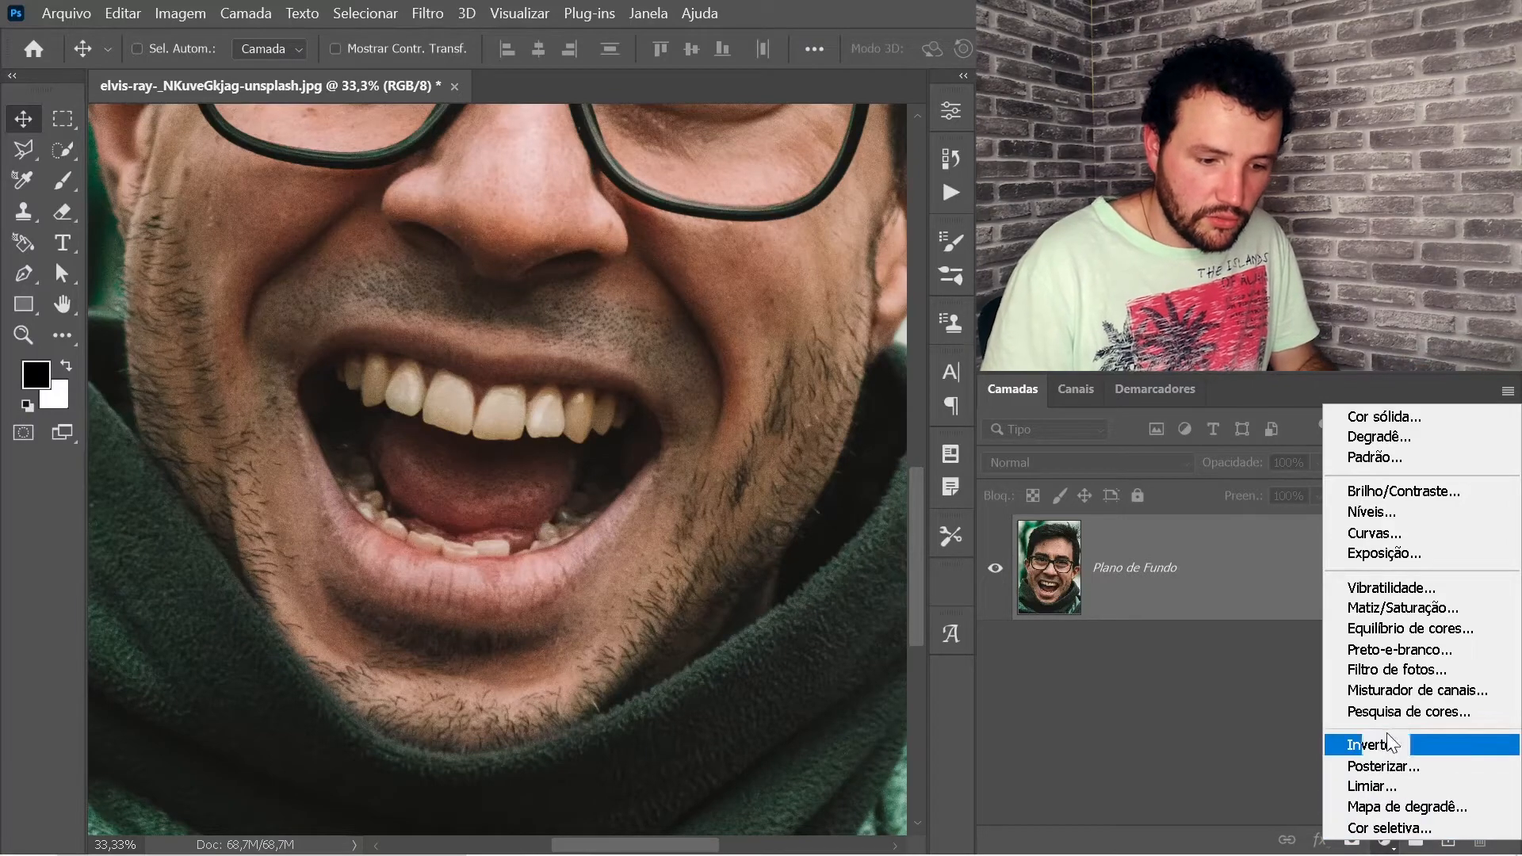
pyautogui.click(1381, 628)
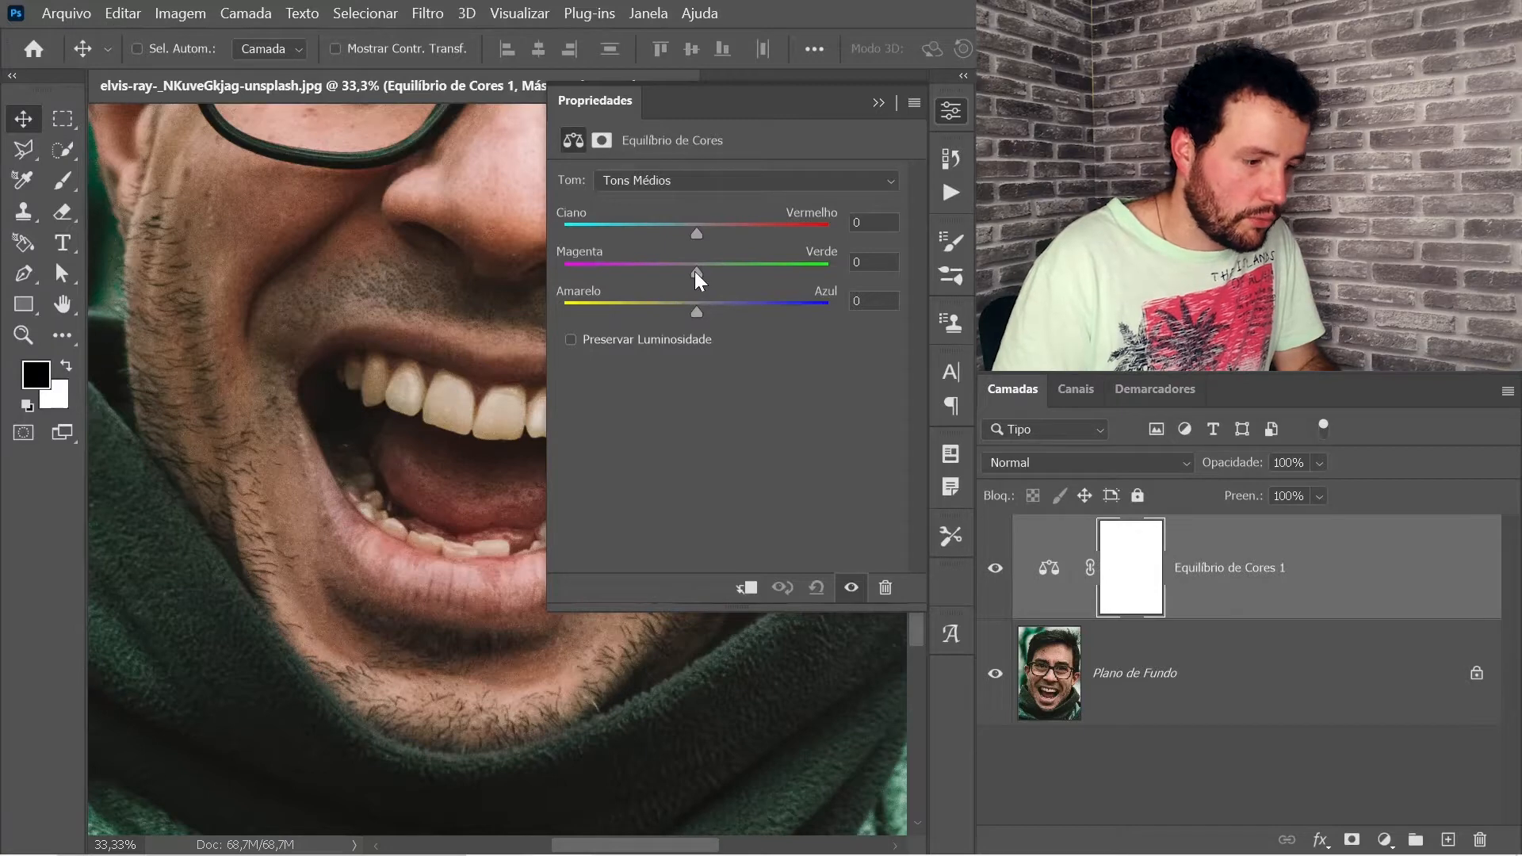
pyautogui.moveTo(695, 271); pyautogui.dragTo(687, 274)
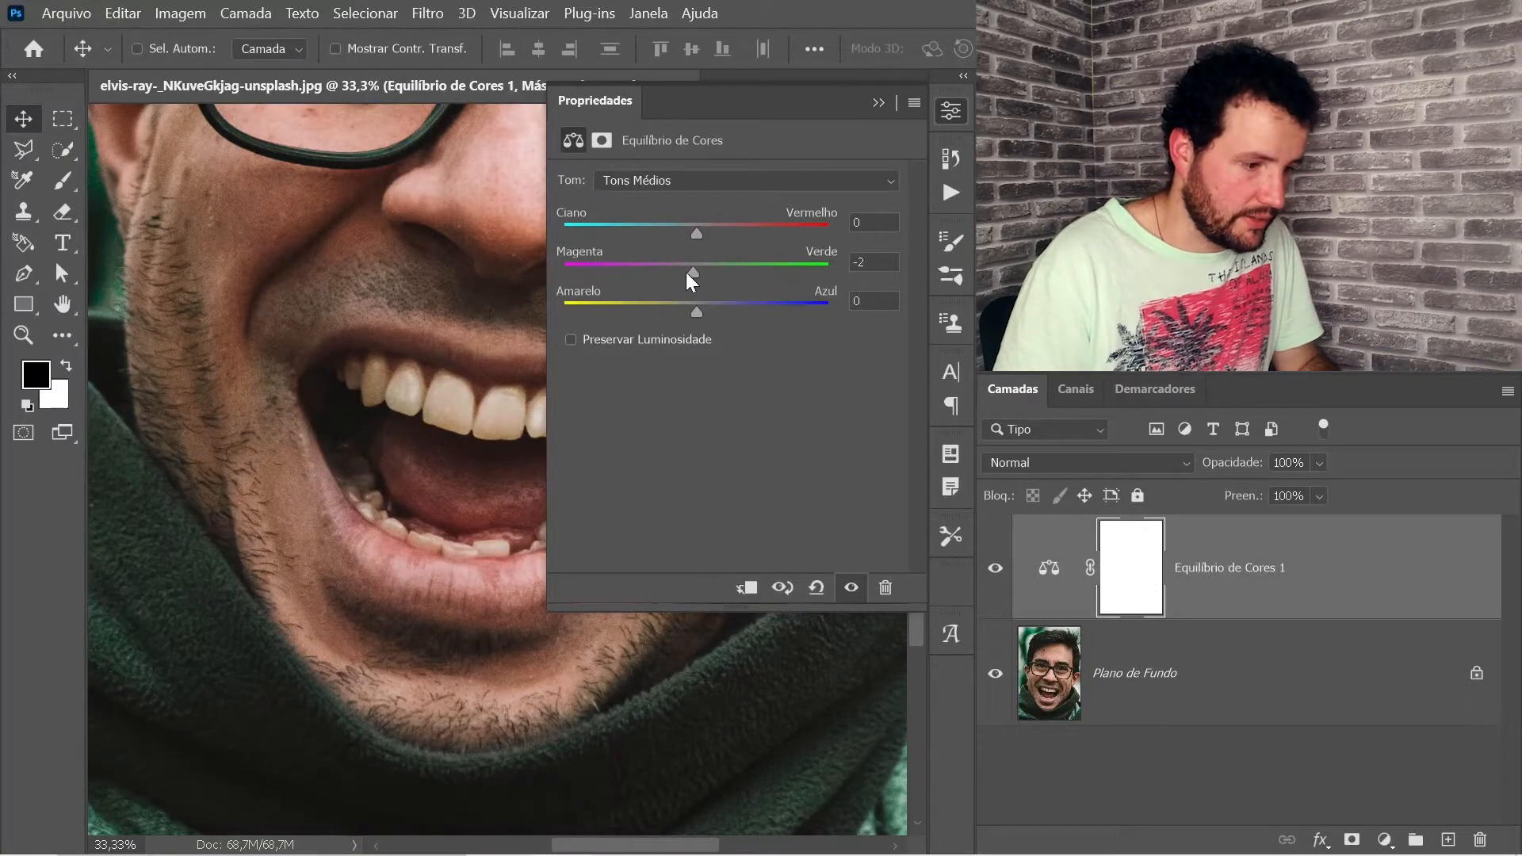
pyautogui.moveTo(695, 272); pyautogui.dragTo(566, 273)
pyautogui.moveTo(696, 312); pyautogui.dragTo(539, 306)
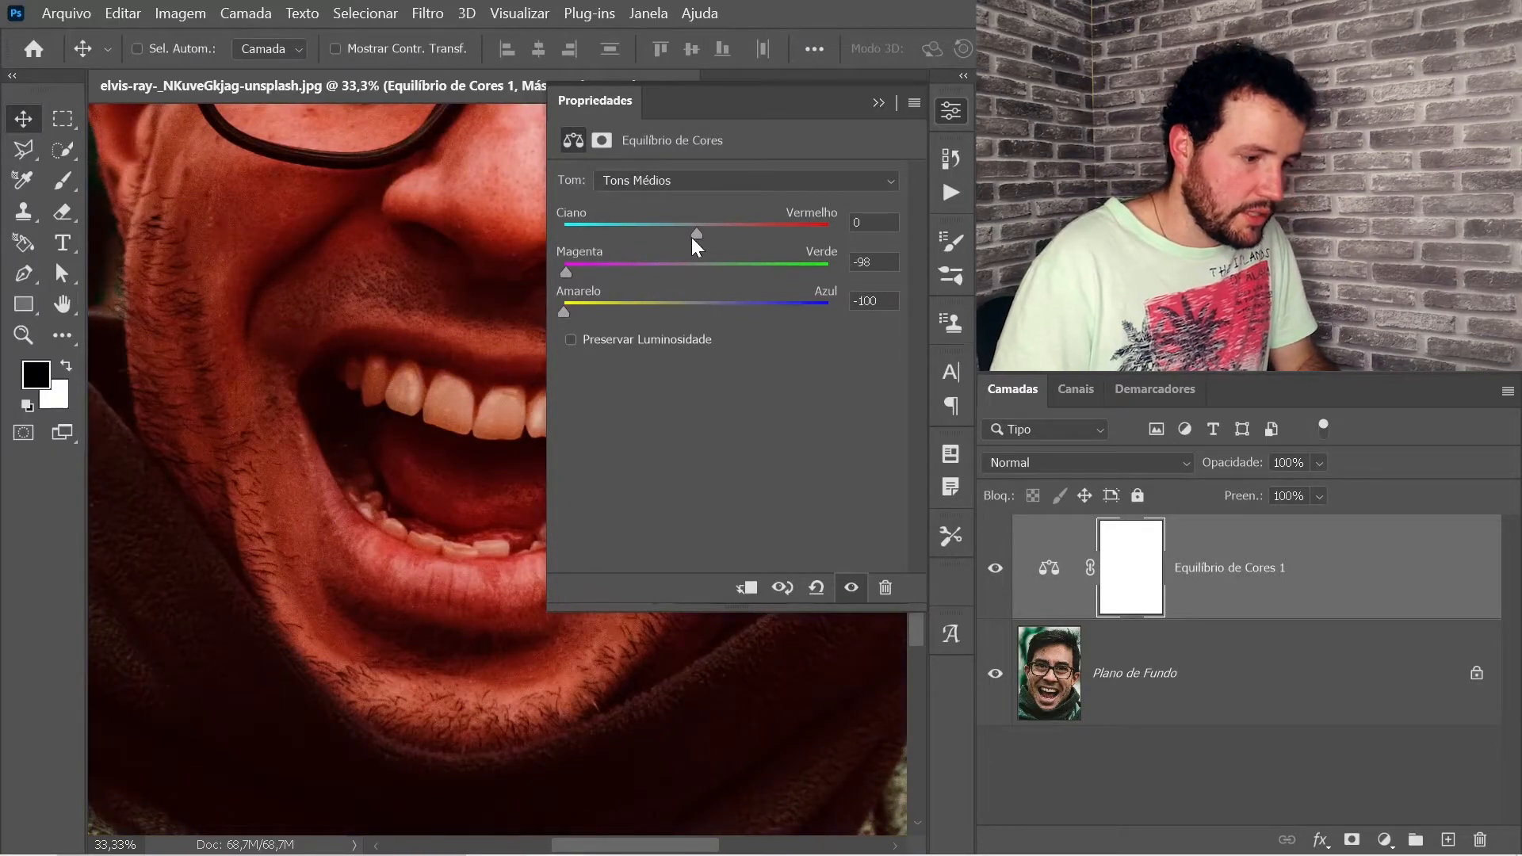
pyautogui.moveTo(693, 232); pyautogui.dragTo(586, 237)
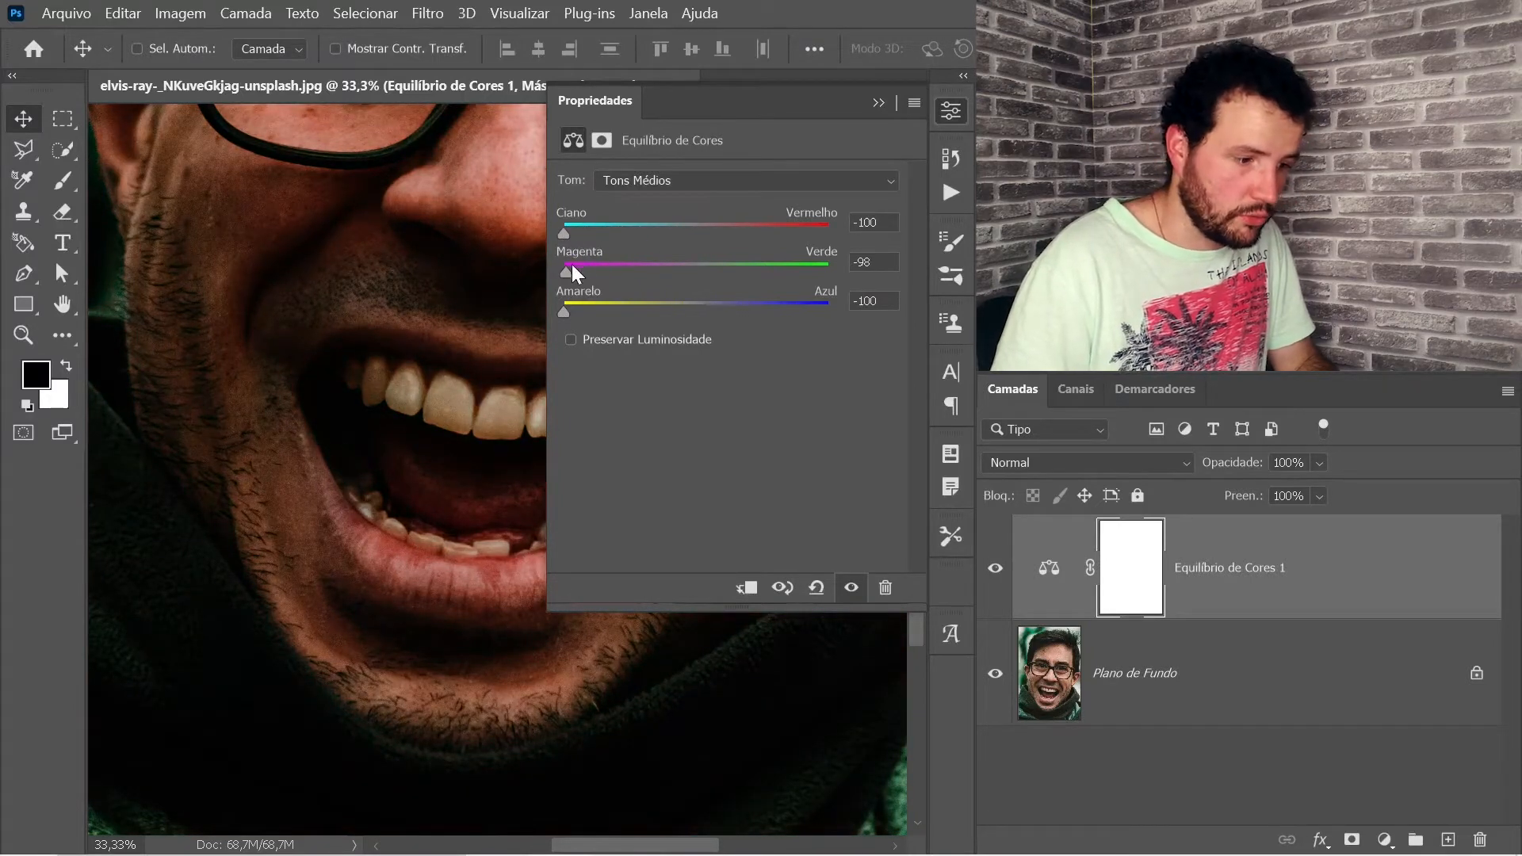
pyautogui.click(951, 111)
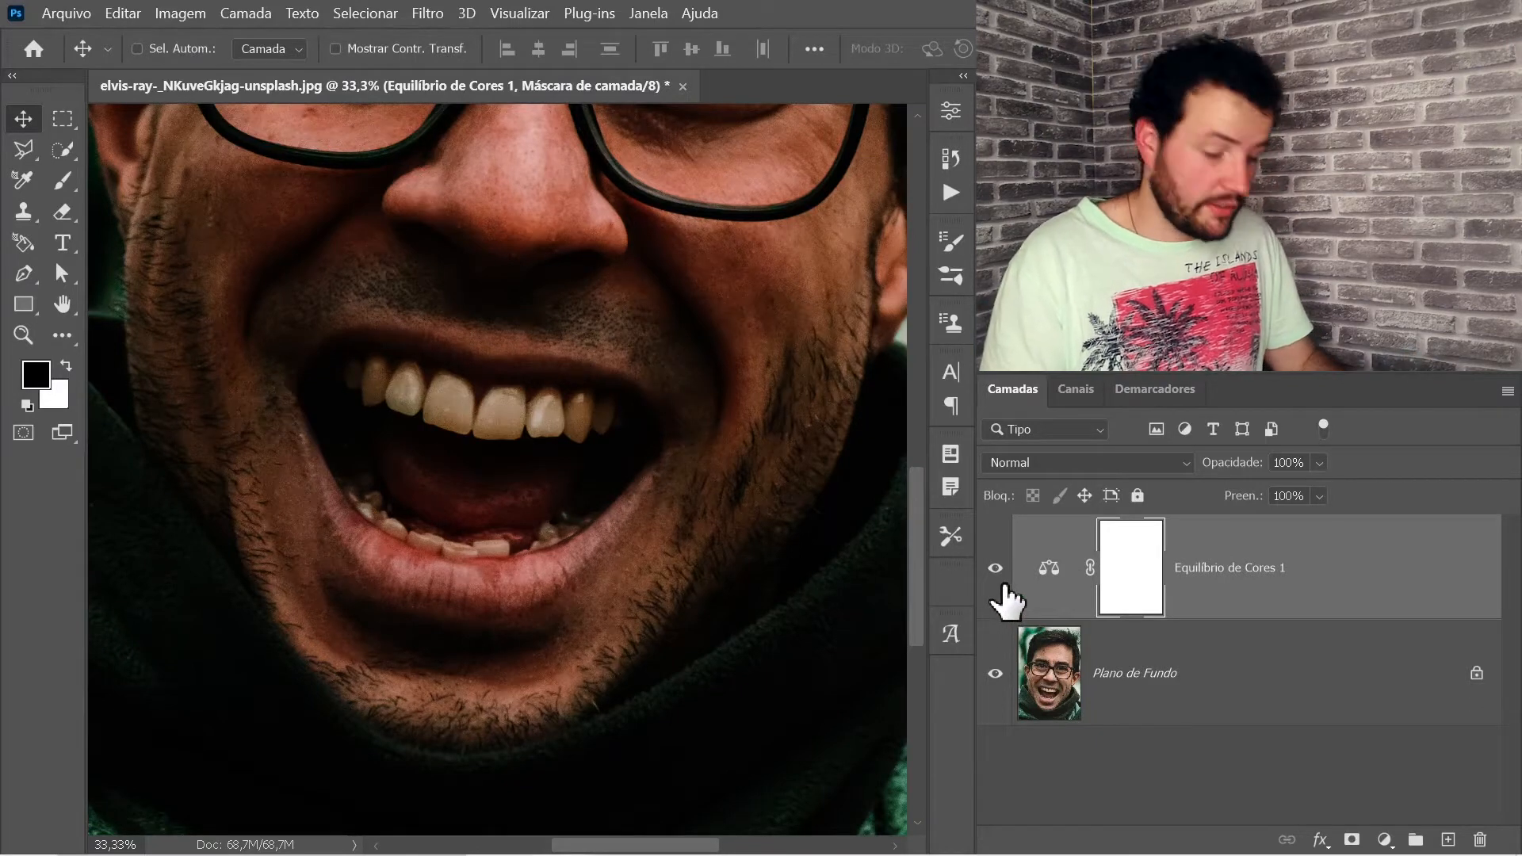
# Invert the Color Balance layer's mask to black to hide the adjustment
pyautogui.press('i')
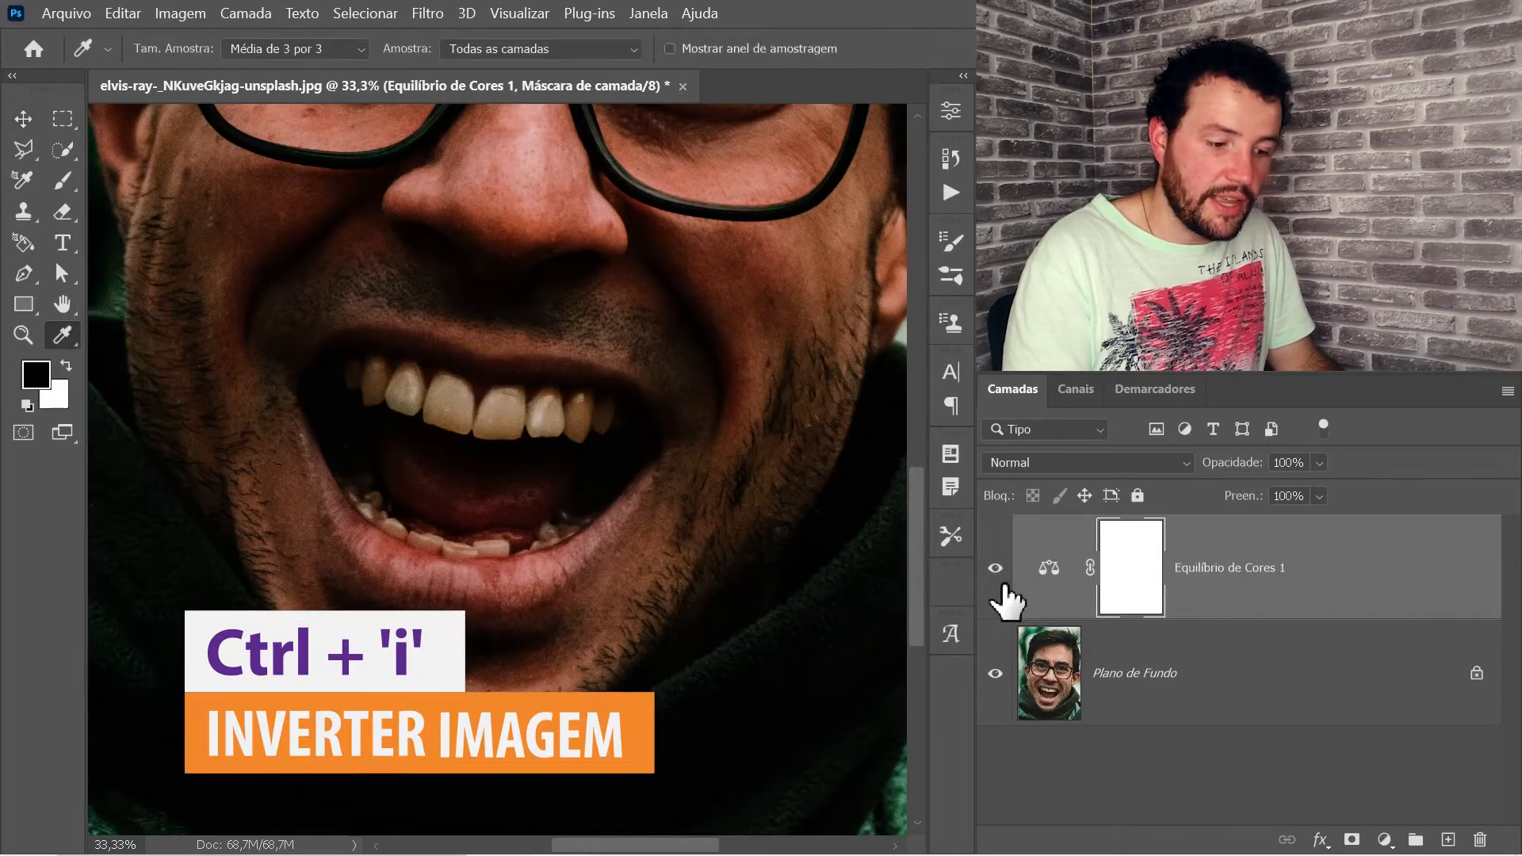
pyautogui.hotkey('ctrl', 'i')
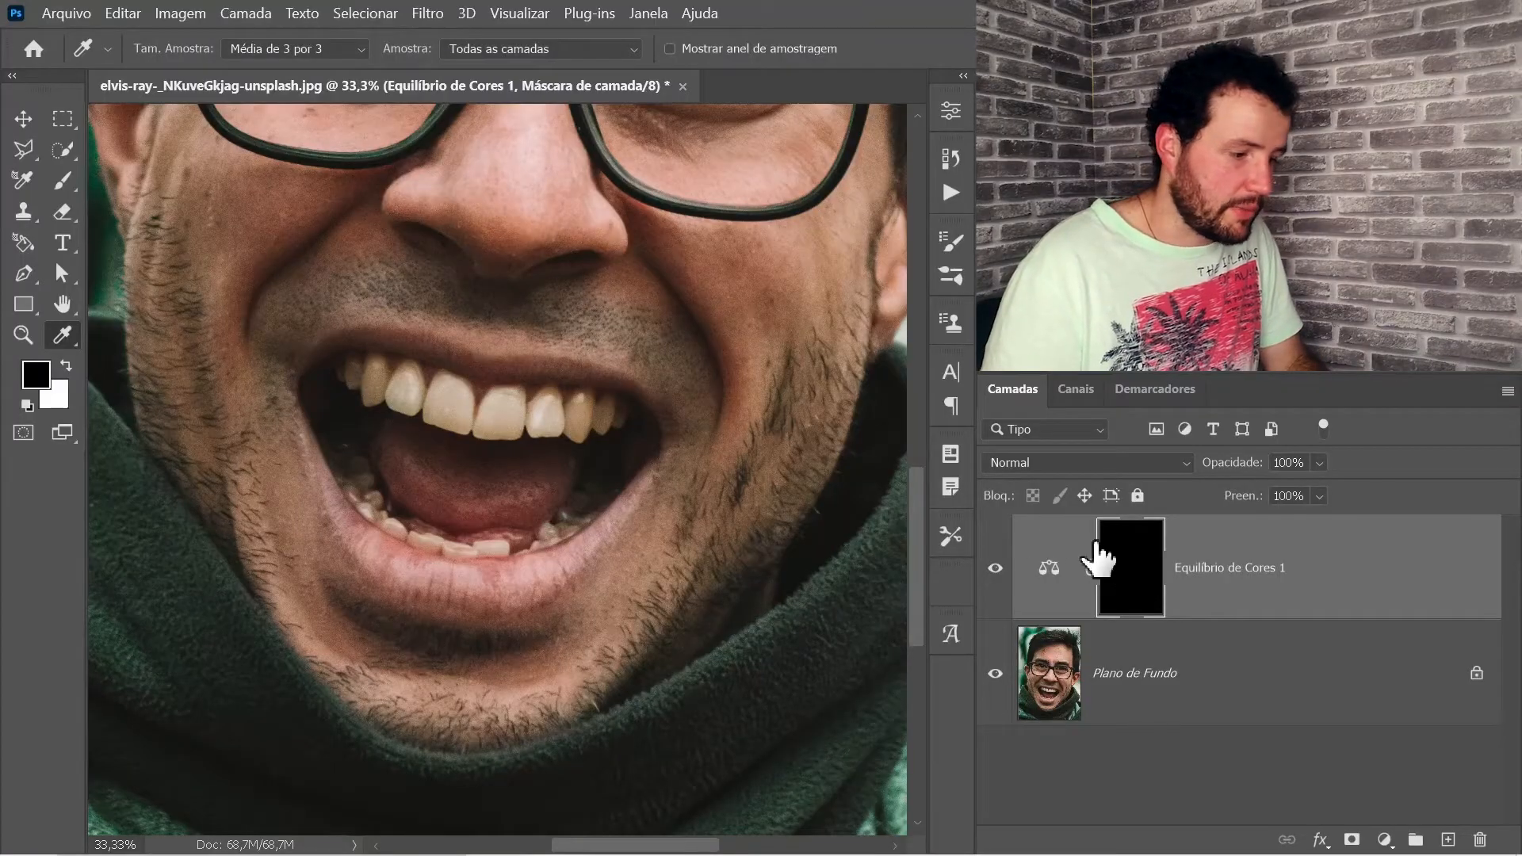
# Paint white with a soft brush on the Color Balance mask over the whole upper row of teeth
pyautogui.press('b')
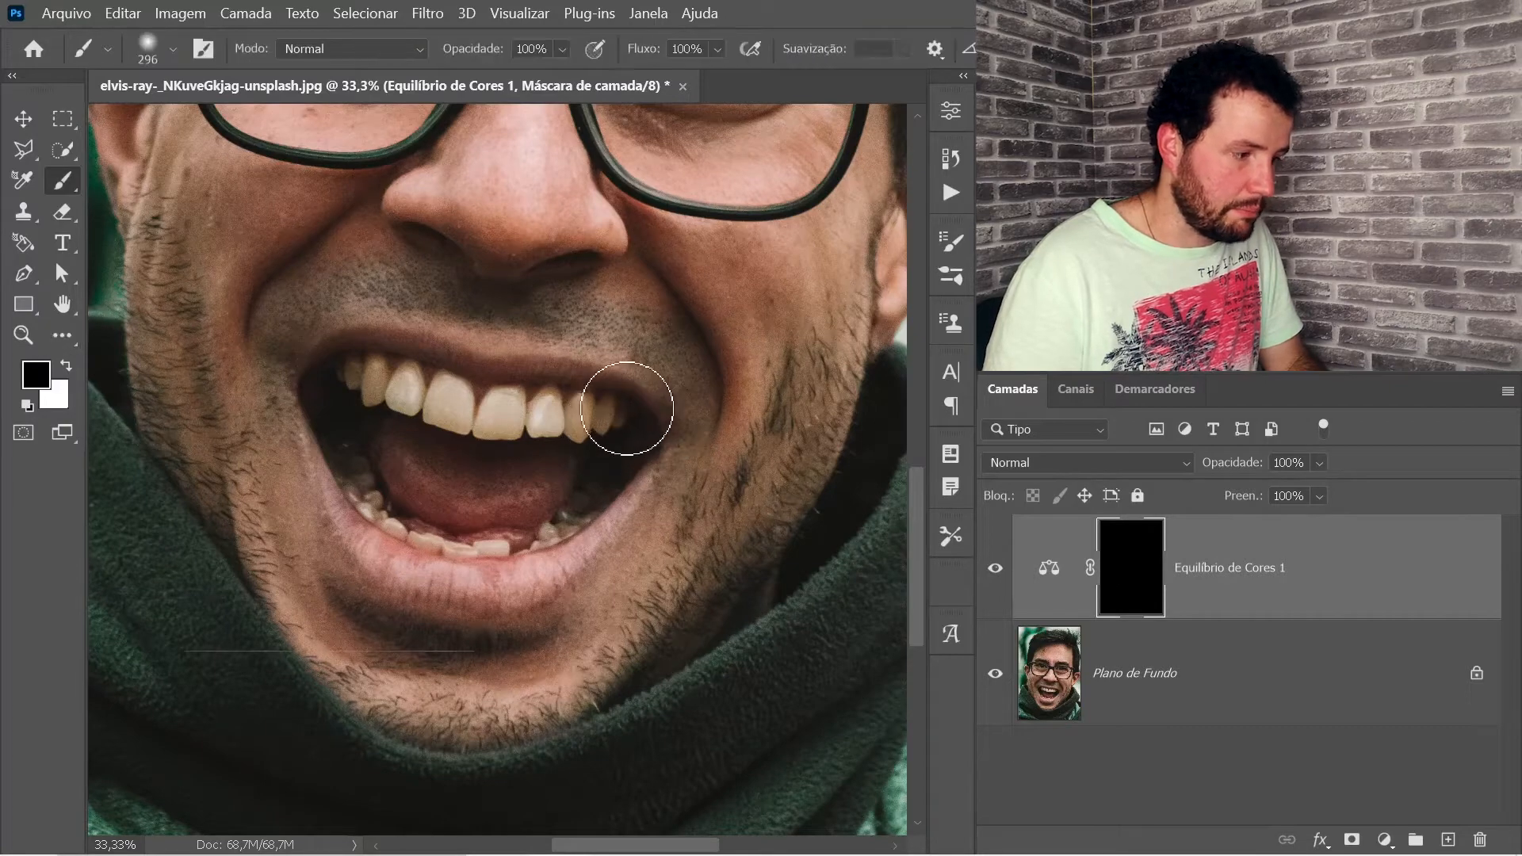
pyautogui.keyDown('ctrl'); pyautogui.click(463, 435); pyautogui.keyUp('ctrl')
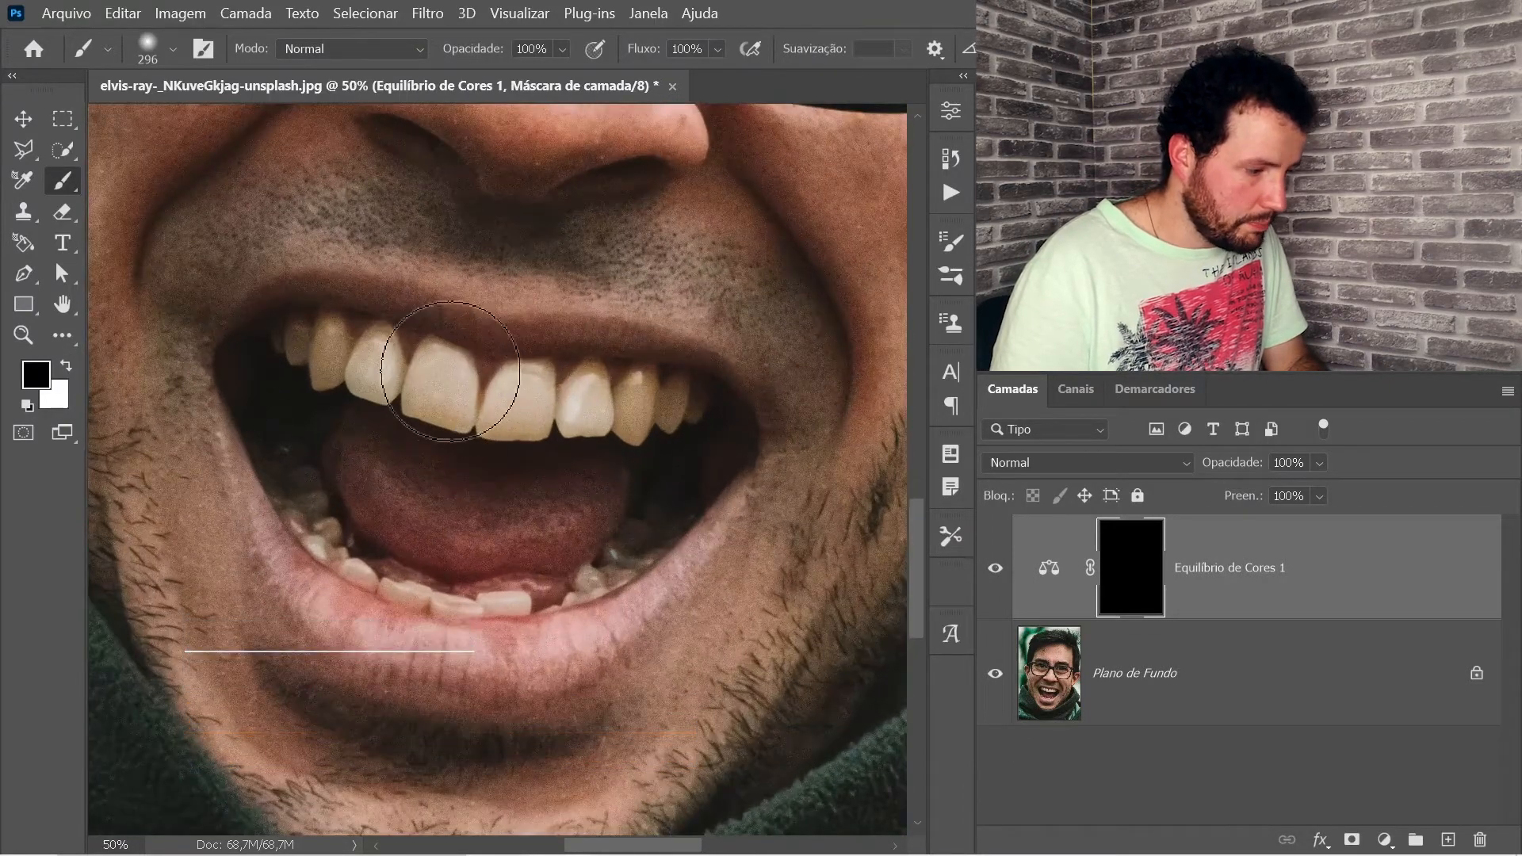
pyautogui.moveTo(445, 383)
pyautogui.mouseDown()
pyautogui.moveTo(404, 387)
pyautogui.moveTo(392, 672)
pyautogui.moveTo(396, 555)
pyautogui.mouseUp()
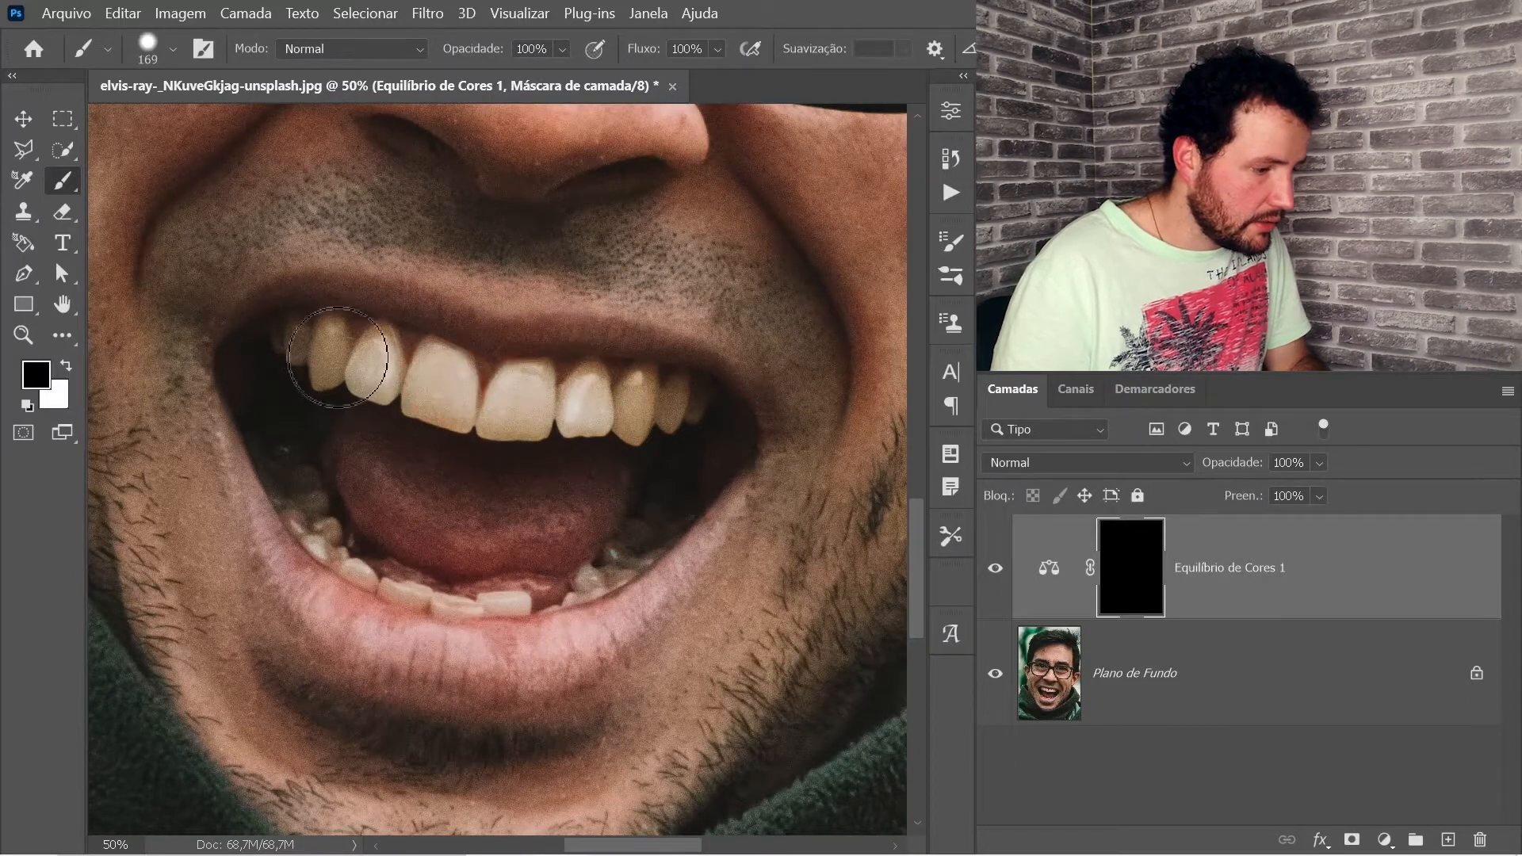
pyautogui.press('x')
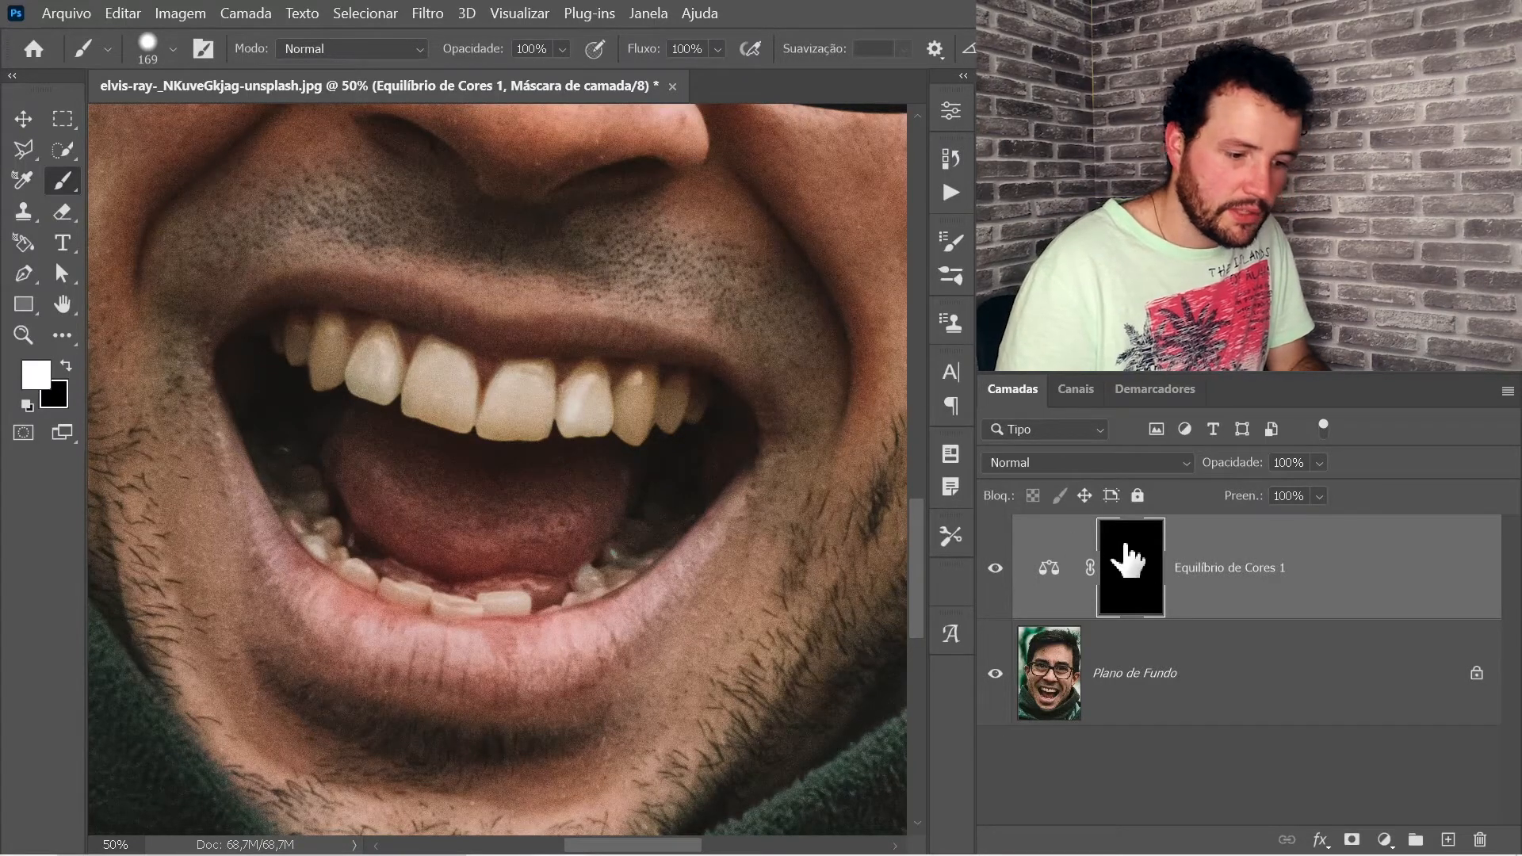
pyautogui.moveTo(329, 339)
pyautogui.mouseDown()
pyautogui.moveTo(300, 333)
pyautogui.moveTo(334, 358)
pyautogui.moveTo(325, 374)
pyautogui.moveTo(360, 355)
pyautogui.moveTo(331, 374)
pyautogui.mouseUp()
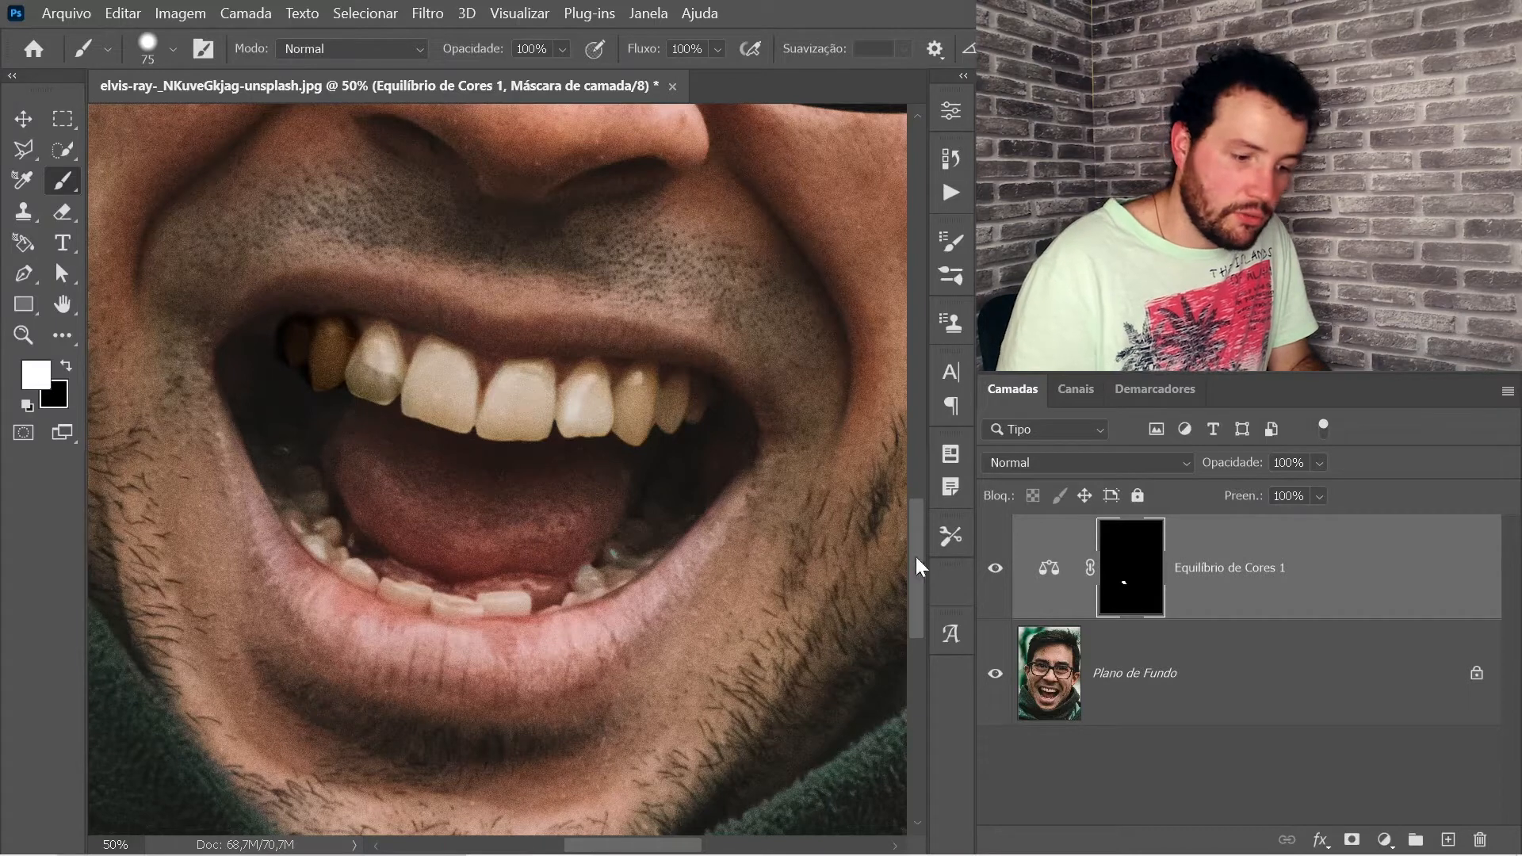
pyautogui.moveTo(408, 371)
pyautogui.mouseDown()
pyautogui.moveTo(448, 385)
pyautogui.moveTo(378, 365)
pyautogui.mouseUp()
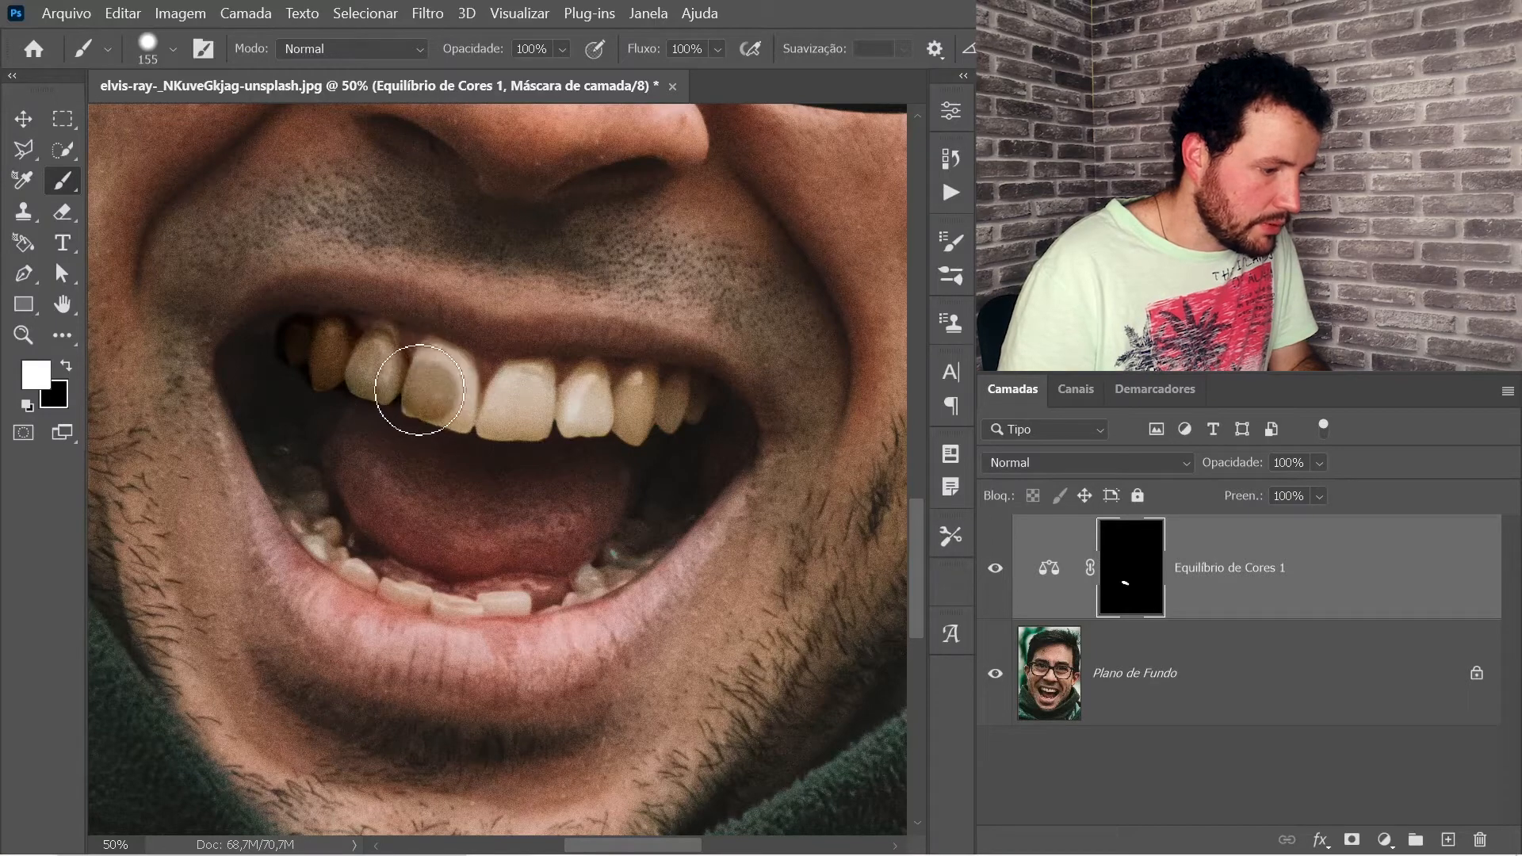
pyautogui.moveTo(420, 390)
pyautogui.mouseDown()
pyautogui.moveTo(456, 405)
pyautogui.moveTo(539, 412)
pyautogui.mouseUp()
pyautogui.moveTo(542, 422); pyautogui.dragTo(639, 405)
pyautogui.moveTo(784, 348); pyautogui.dragTo(563, 371)
pyautogui.moveTo(413, 396)
pyautogui.mouseDown()
pyautogui.moveTo(404, 441)
pyautogui.moveTo(428, 346)
pyautogui.moveTo(331, 309)
pyautogui.mouseUp()
pyautogui.moveTo(565, 349); pyautogui.dragTo(354, 341)
pyautogui.moveTo(396, 309)
pyautogui.mouseDown()
pyautogui.moveTo(425, 459)
pyautogui.moveTo(515, 412)
pyautogui.mouseUp()
pyautogui.moveTo(595, 372)
pyautogui.mouseDown()
pyautogui.moveTo(568, 379)
pyautogui.moveTo(581, 380)
pyautogui.mouseUp()
pyautogui.moveTo(556, 436)
pyautogui.mouseDown()
pyautogui.moveTo(497, 309)
pyautogui.moveTo(623, 402)
pyautogui.mouseUp()
# Paint white on the Color Balance mask over the lower row of teeth, including the back teeth on both sides
pyautogui.moveTo(397, 658); pyautogui.dragTo(444, 222)
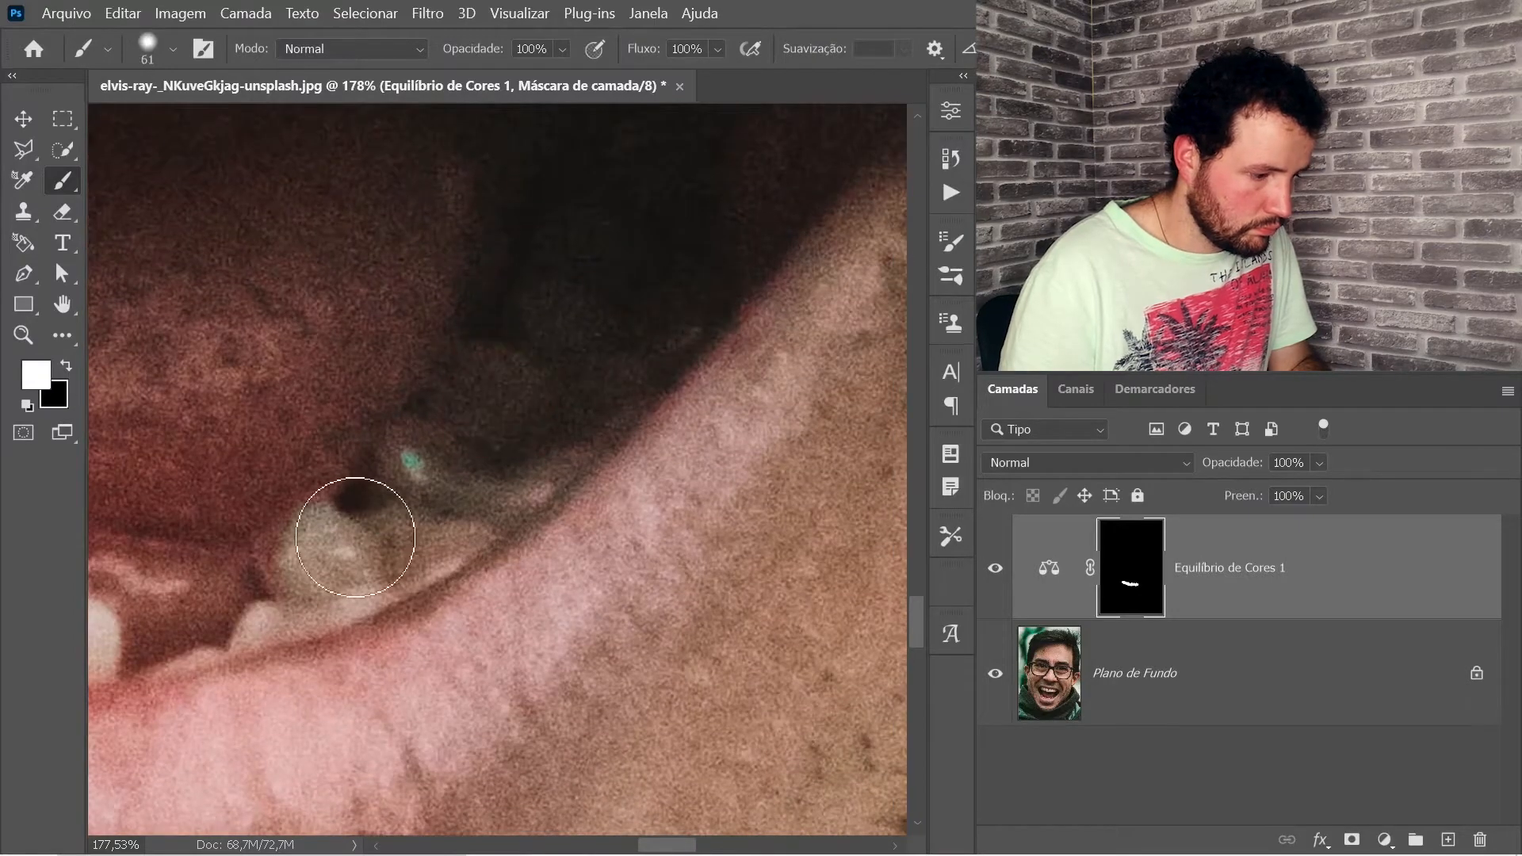
pyautogui.moveTo(355, 537)
pyautogui.mouseDown()
pyautogui.moveTo(452, 527)
pyautogui.moveTo(492, 411)
pyautogui.mouseUp()
pyautogui.moveTo(568, 374); pyautogui.dragTo(428, 547)
pyautogui.moveTo(428, 547); pyautogui.dragTo(476, 425)
pyautogui.moveTo(341, 658); pyautogui.dragTo(624, 330)
pyautogui.moveTo(492, 434); pyautogui.dragTo(466, 435)
pyautogui.moveTo(519, 439)
pyautogui.mouseDown()
pyautogui.moveTo(414, 473)
pyautogui.moveTo(649, 395)
pyautogui.mouseUp()
pyautogui.moveTo(439, 452); pyautogui.dragTo(761, 430)
pyautogui.press('x')
pyautogui.press('x')
pyautogui.moveTo(517, 408)
pyautogui.mouseDown()
pyautogui.moveTo(541, 382)
pyautogui.moveTo(666, 392)
pyautogui.mouseUp()
pyautogui.moveTo(502, 398)
pyautogui.mouseDown()
pyautogui.moveTo(587, 415)
pyautogui.moveTo(412, 394)
pyautogui.moveTo(286, 353)
pyautogui.mouseUp()
pyautogui.moveTo(295, 354)
pyautogui.mouseDown()
pyautogui.moveTo(476, 436)
pyautogui.moveTo(355, 361)
pyautogui.mouseUp()
pyautogui.moveTo(420, 421); pyautogui.dragTo(570, 631)
pyautogui.moveTo(428, 508)
pyautogui.mouseDown()
pyautogui.moveTo(271, 362)
pyautogui.moveTo(376, 333)
pyautogui.moveTo(298, 239)
pyautogui.mouseUp()
pyautogui.moveTo(399, 352); pyautogui.dragTo(460, 507)
pyautogui.moveTo(364, 412)
pyautogui.mouseDown()
pyautogui.moveTo(293, 302)
pyautogui.moveTo(278, 317)
pyautogui.mouseUp()
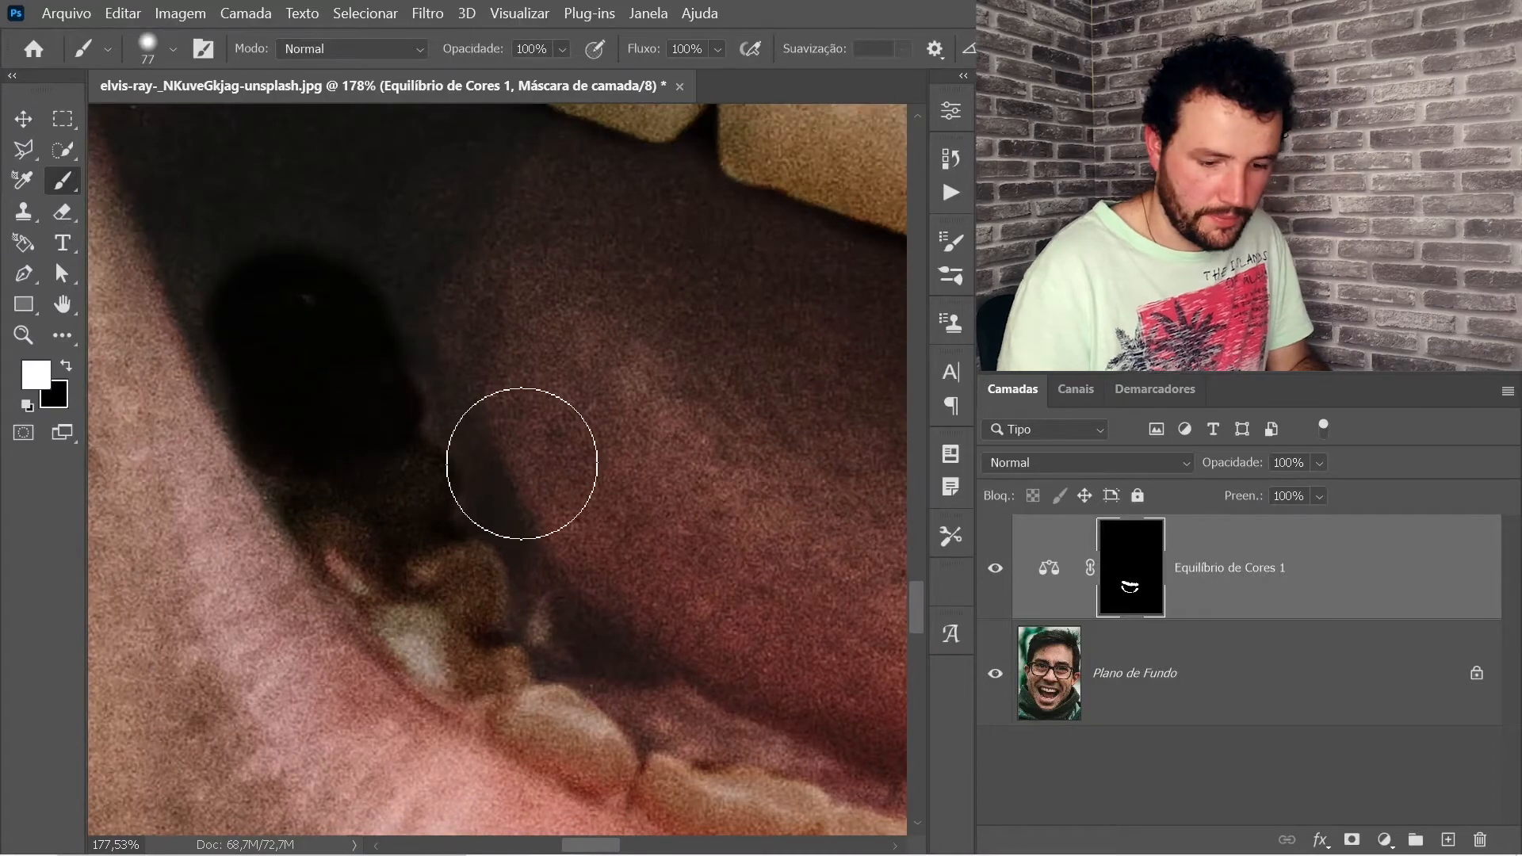
# Touch up the white areas of the mask along the edges and gaps of the upper teeth with the 77 px brush
pyautogui.moveTo(634, 373); pyautogui.dragTo(585, 404)
pyautogui.moveTo(638, 198); pyautogui.dragTo(682, 191)
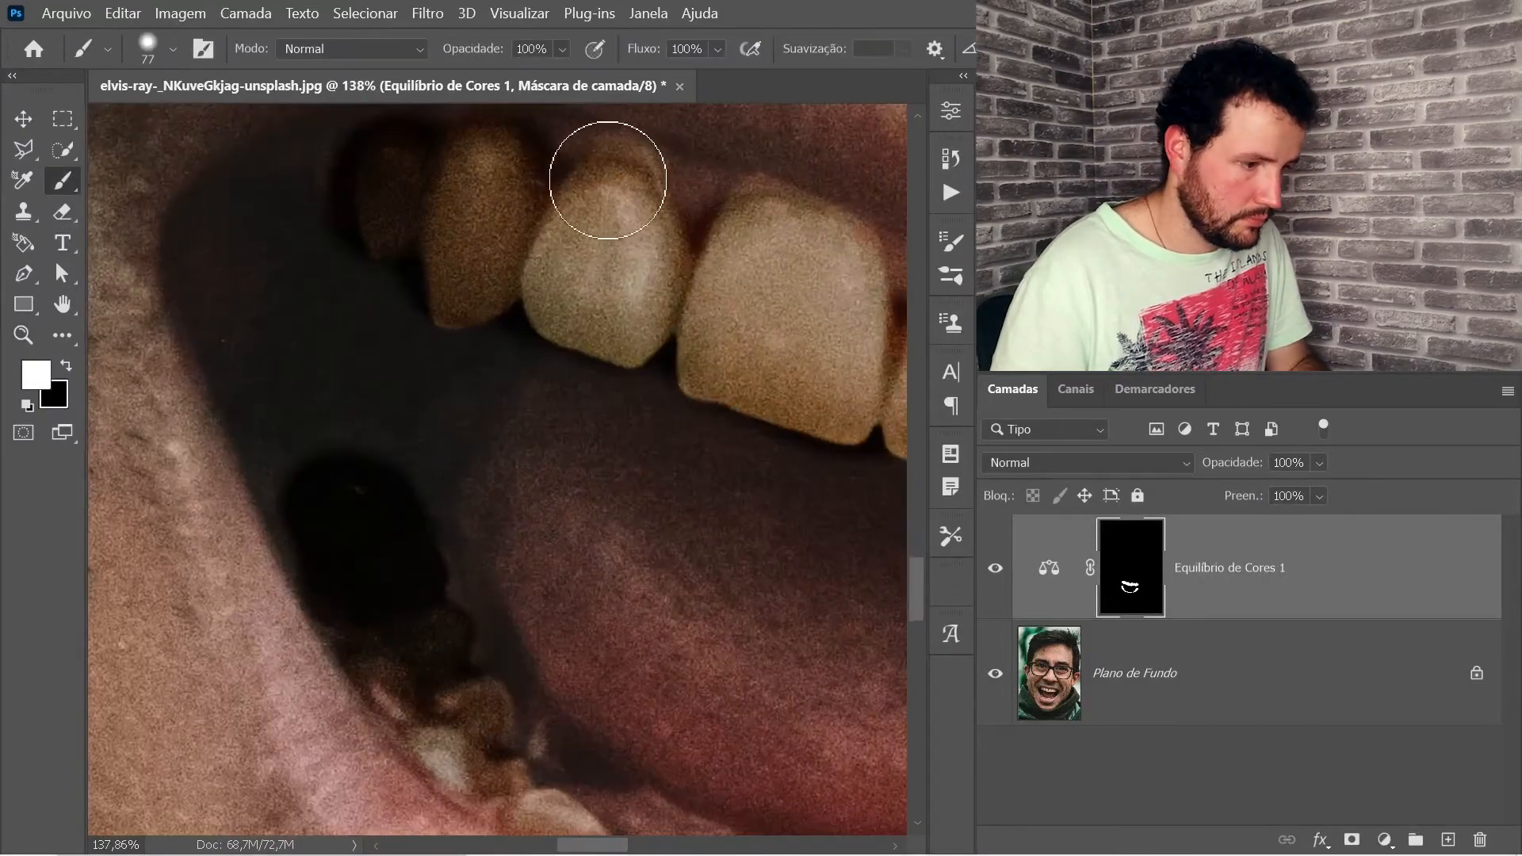
pyautogui.moveTo(702, 291); pyautogui.dragTo(509, 342)
pyautogui.moveTo(706, 373)
pyautogui.mouseDown()
pyautogui.moveTo(536, 365)
pyautogui.moveTo(605, 408)
pyautogui.mouseUp()
pyautogui.keyDown('ctrl'); pyautogui.click(605, 407); pyautogui.keyUp('ctrl')
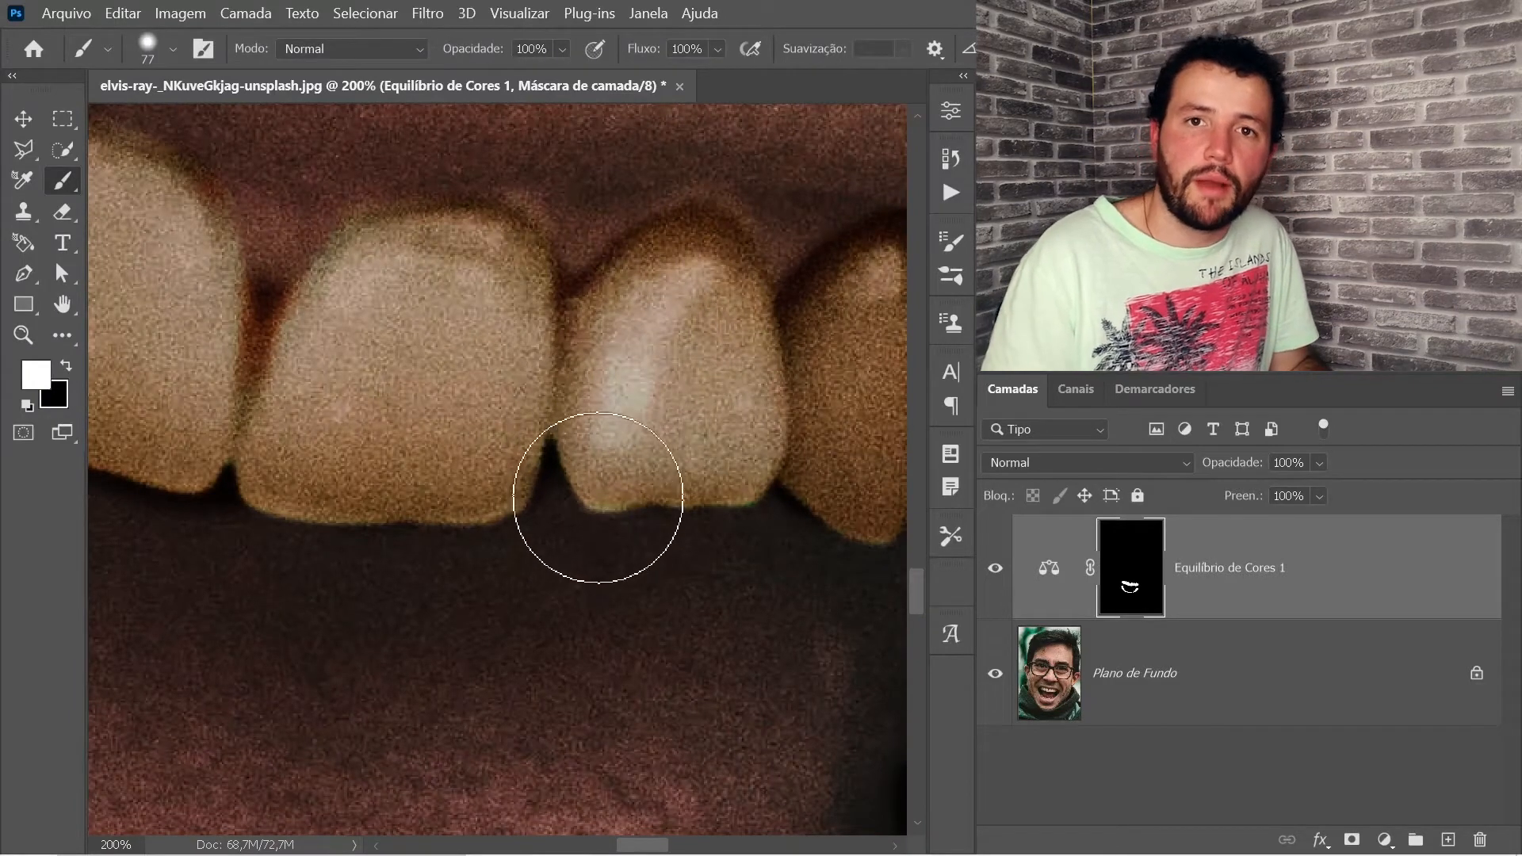
pyautogui.press('z')
pyautogui.moveTo(582, 403); pyautogui.dragTo(533, 445)
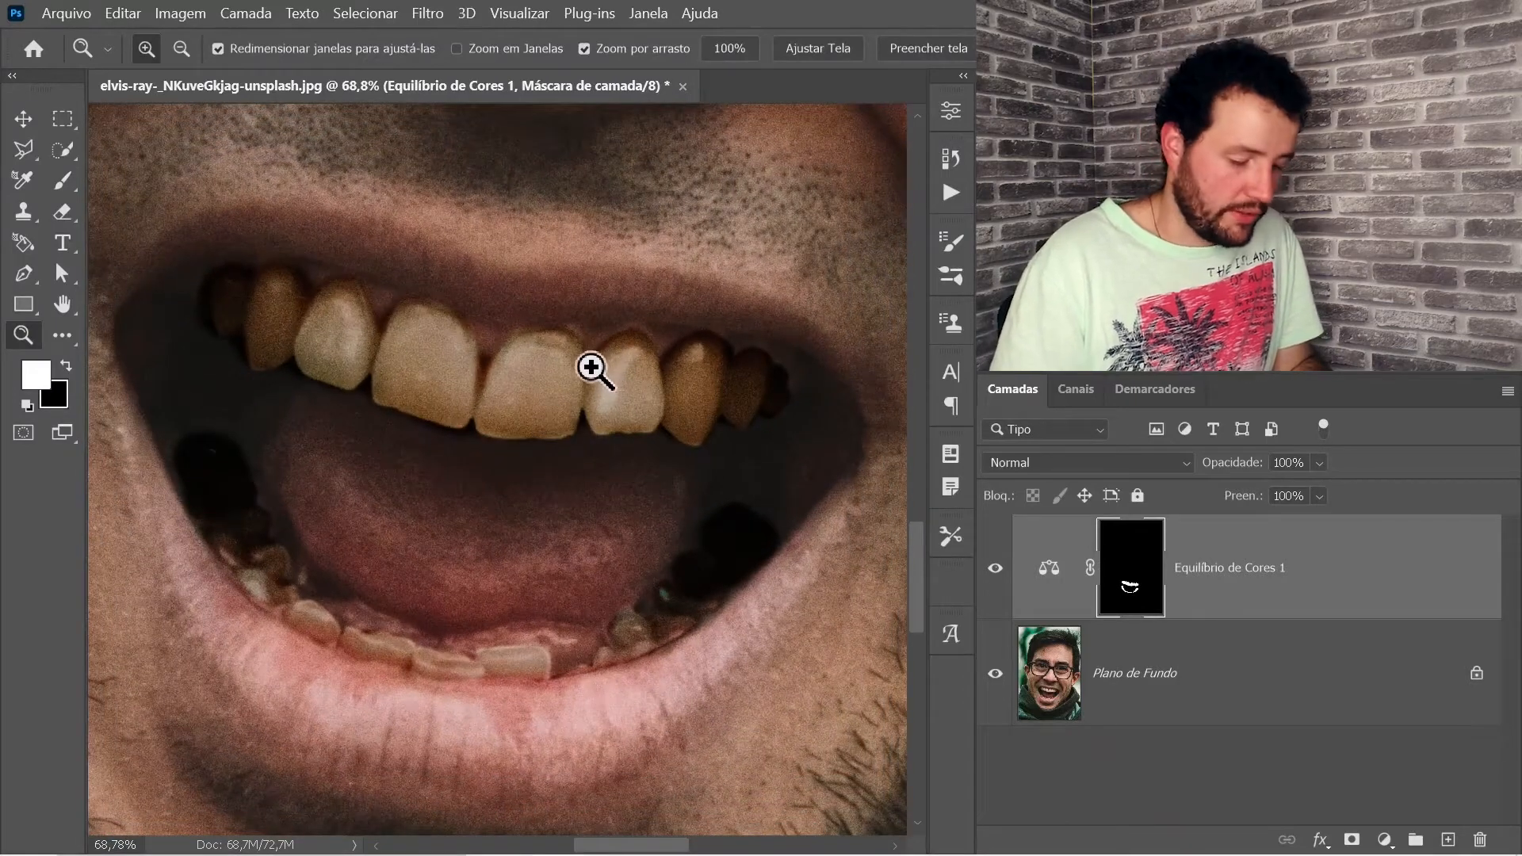
pyautogui.press('b')
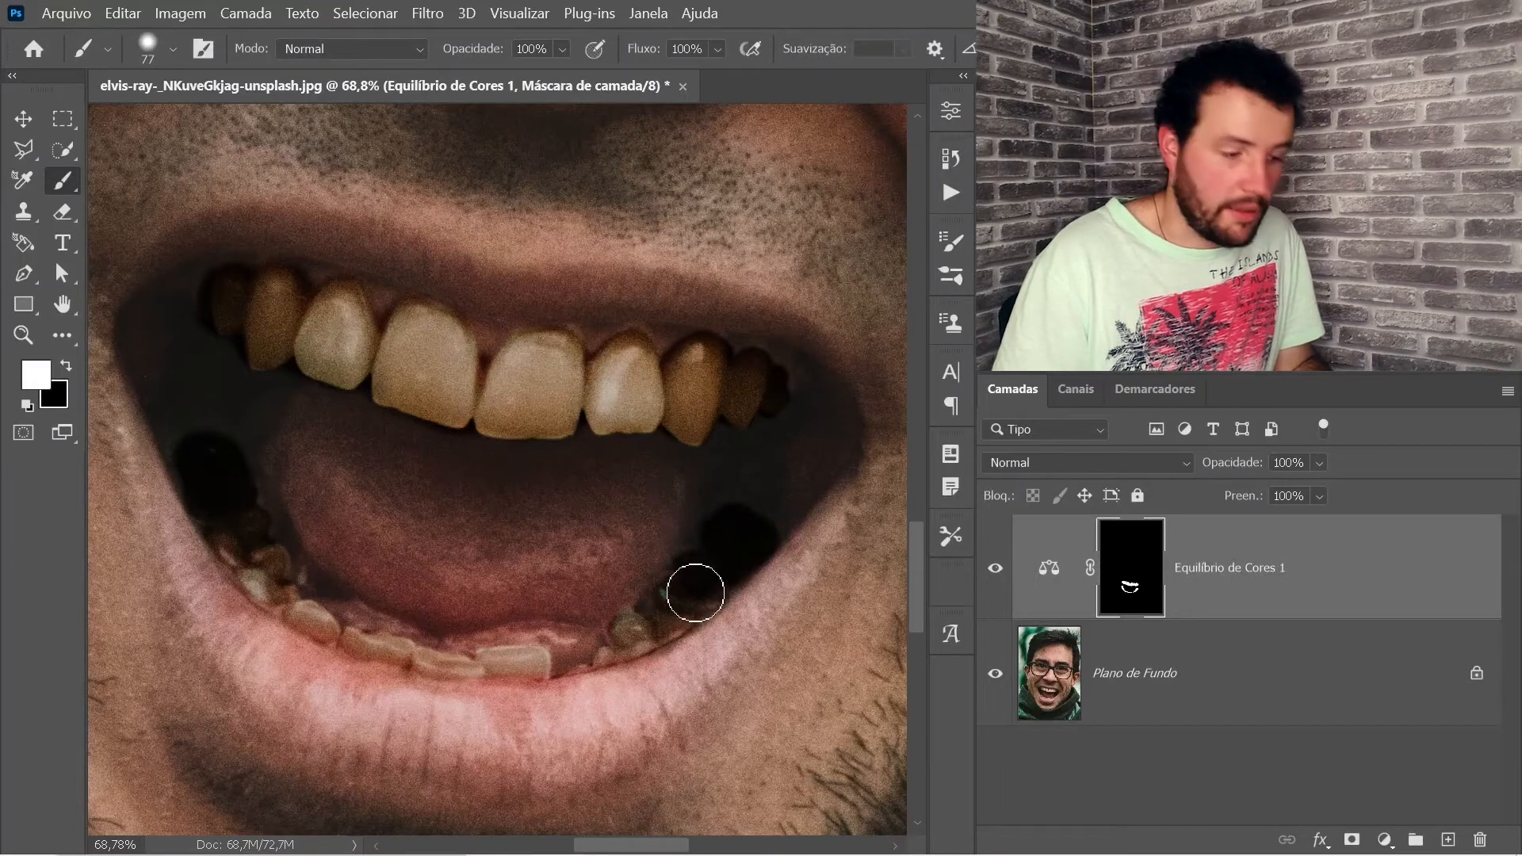
pyautogui.moveTo(706, 553)
pyautogui.mouseDown()
pyautogui.moveTo(723, 558)
pyautogui.moveTo(716, 376)
pyautogui.mouseUp()
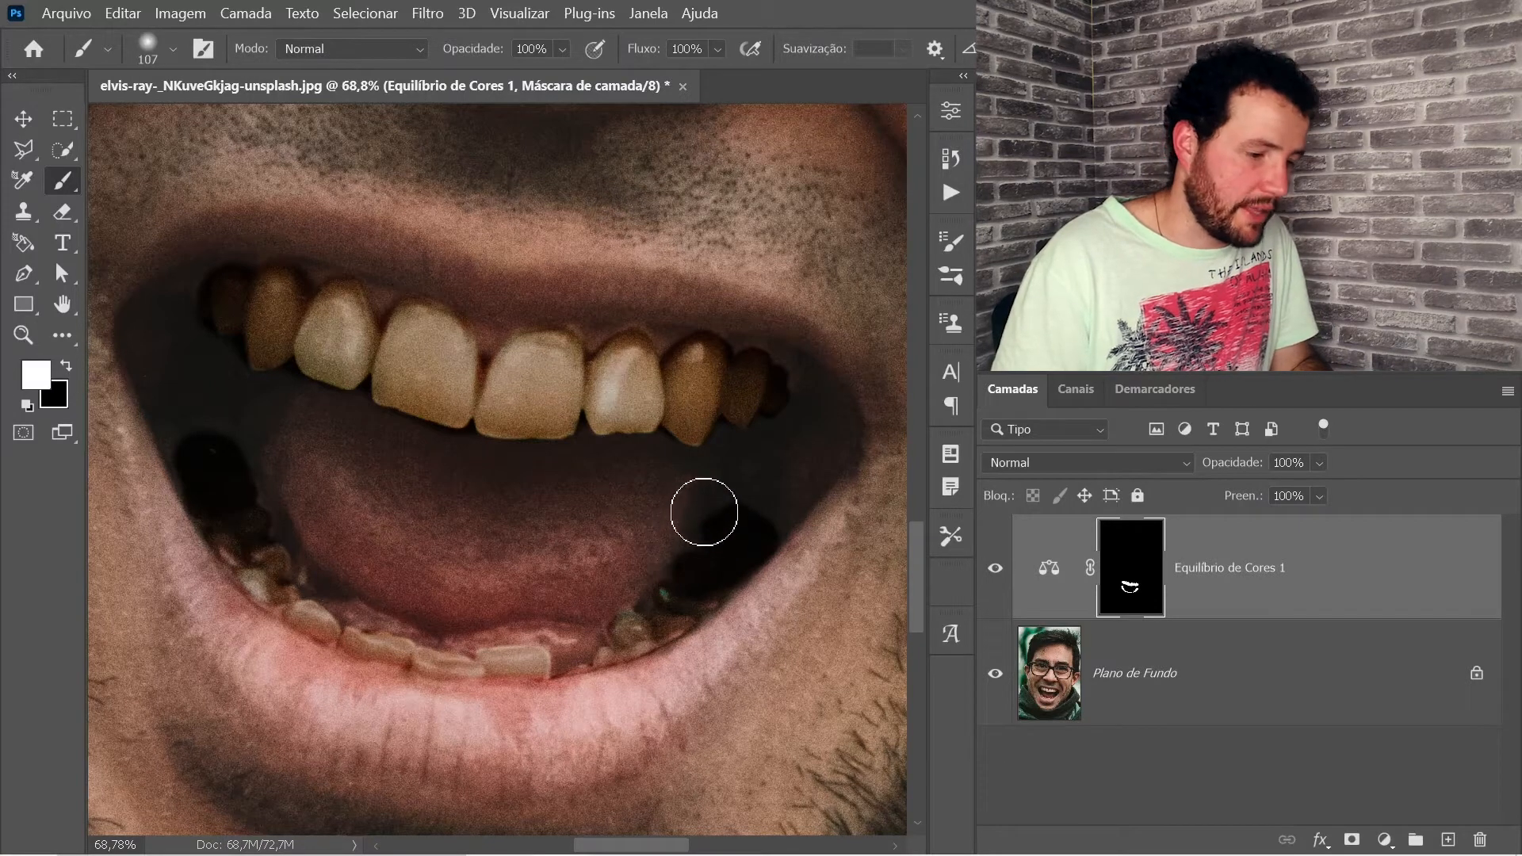
pyautogui.press(']')
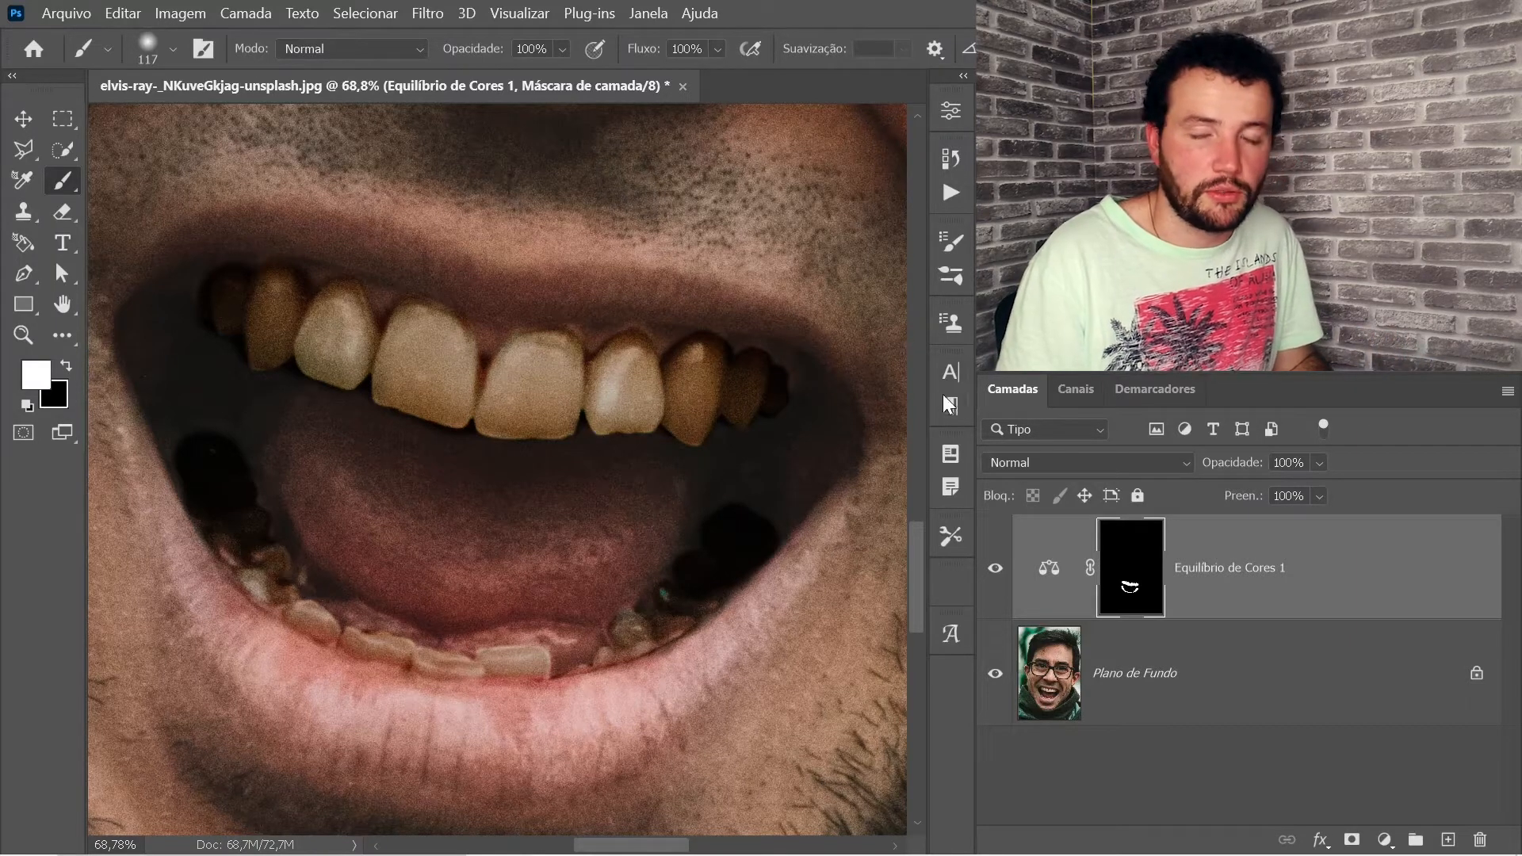
pyautogui.press('z')
pyautogui.moveTo(568, 414); pyautogui.dragTo(813, 456)
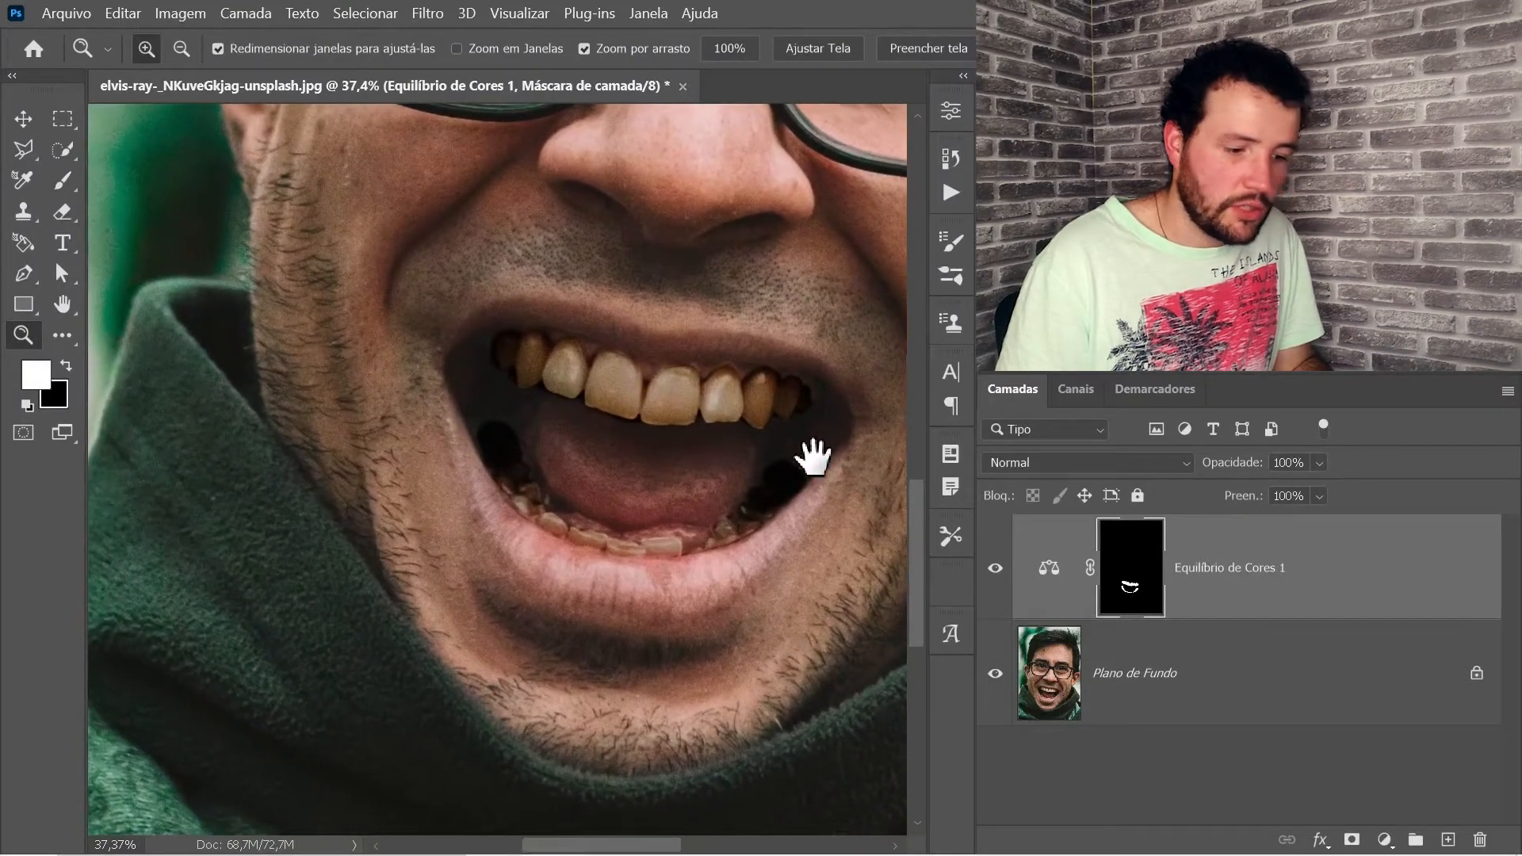
# Create a new layer group and move the Color Balance layer into it
pyautogui.click(1416, 842)
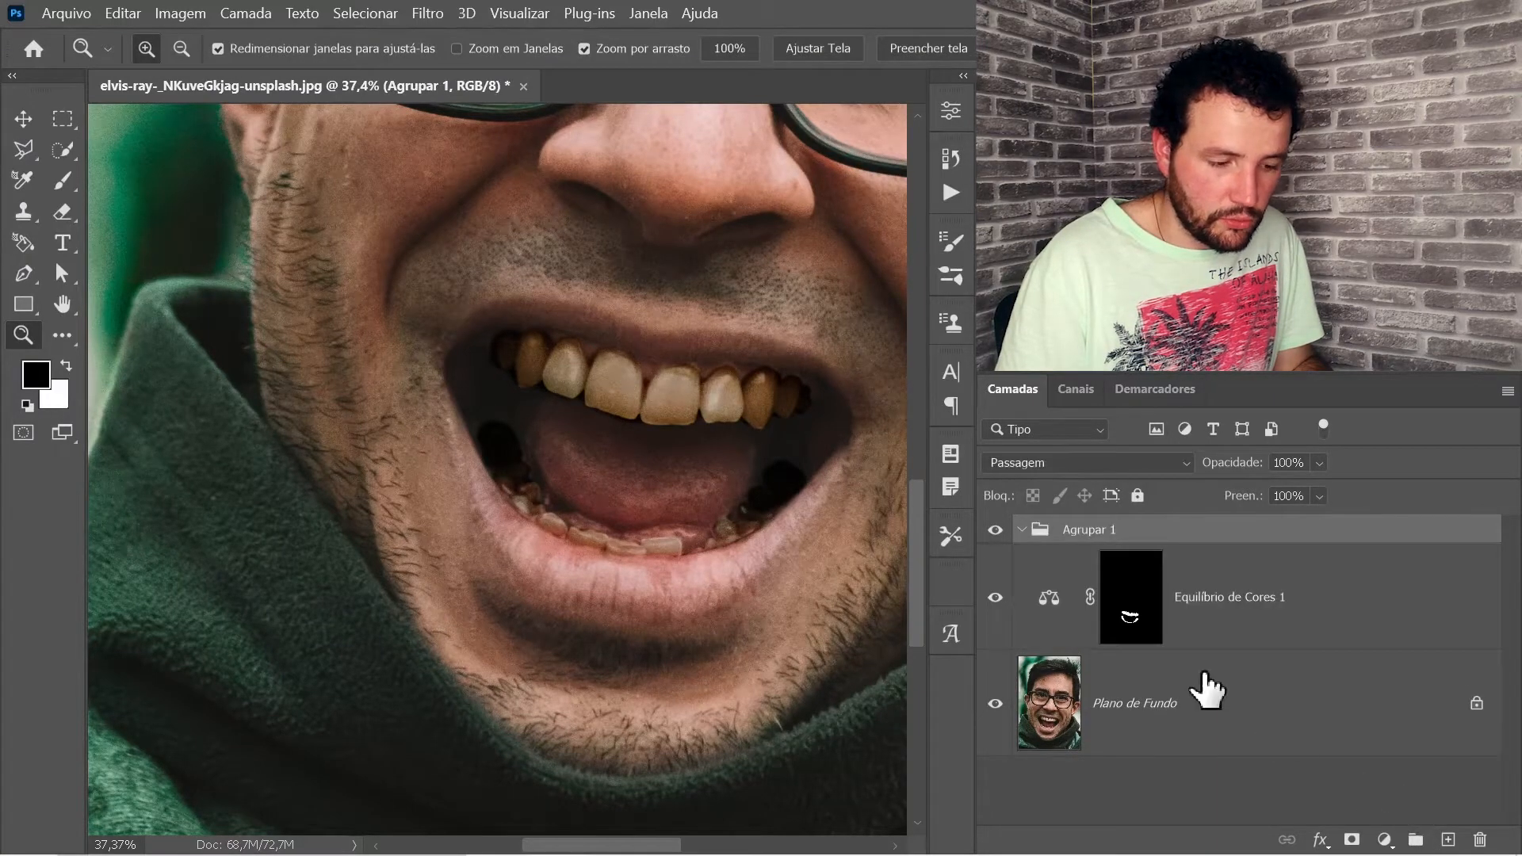
pyautogui.click(1230, 620)
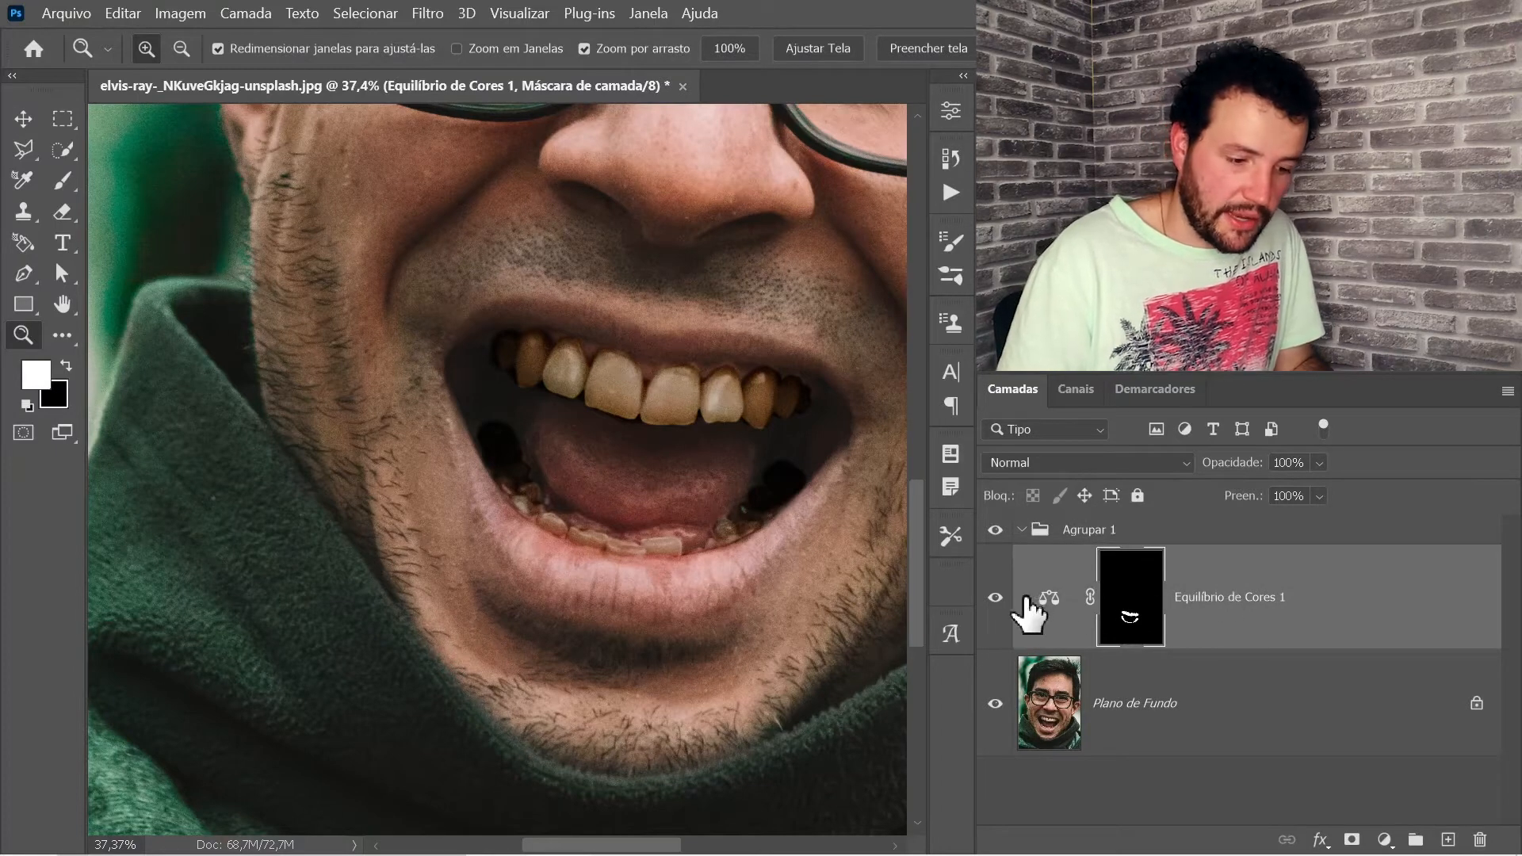
pyautogui.moveTo(1196, 565)
pyautogui.mouseDown()
pyautogui.moveTo(1164, 535)
pyautogui.moveTo(1199, 534)
pyautogui.mouseUp()
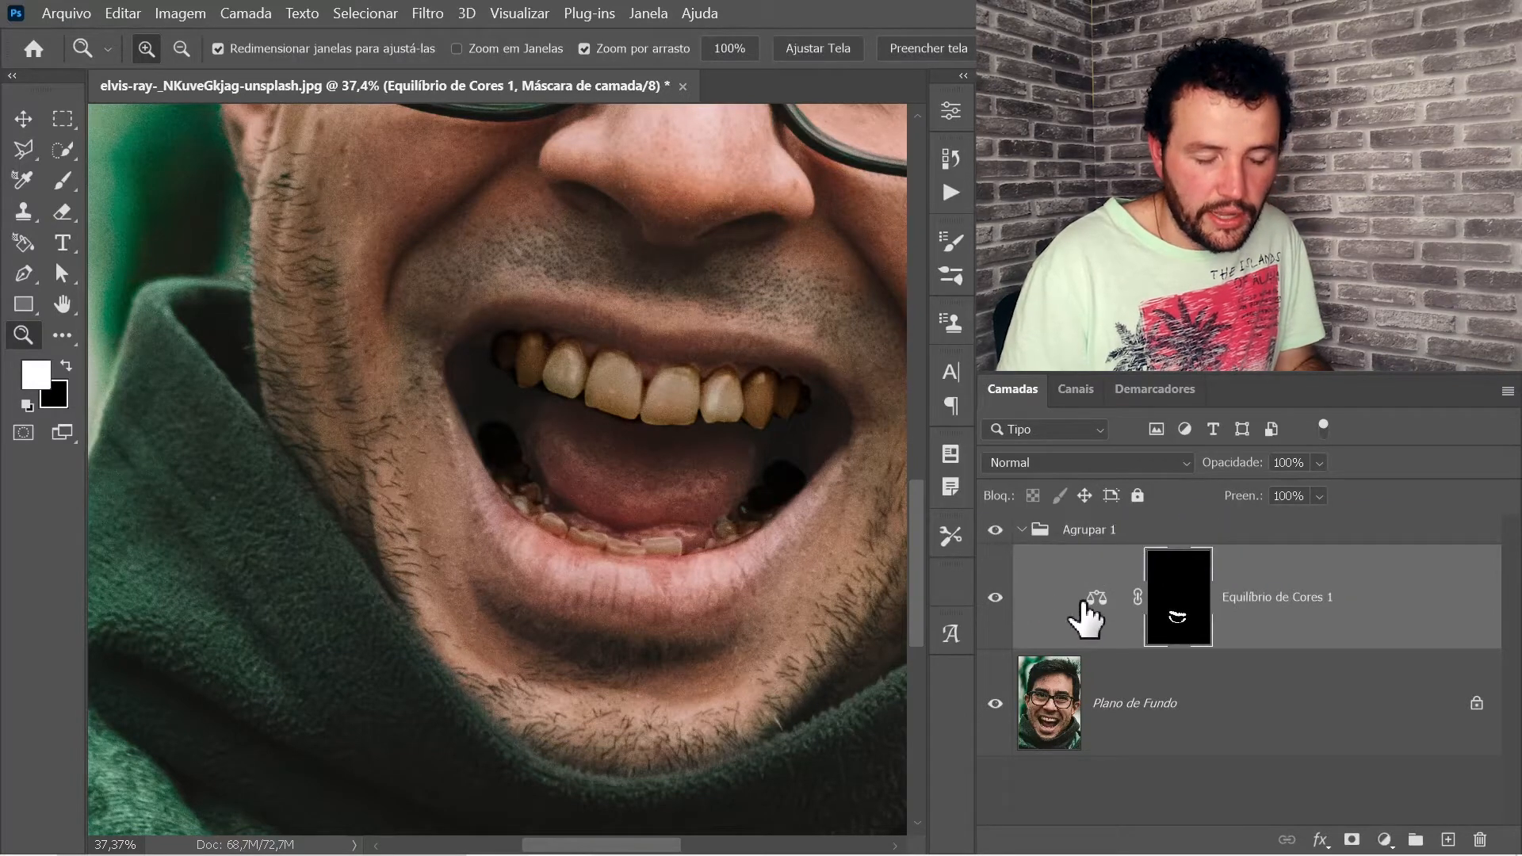
pyautogui.click(1022, 530)
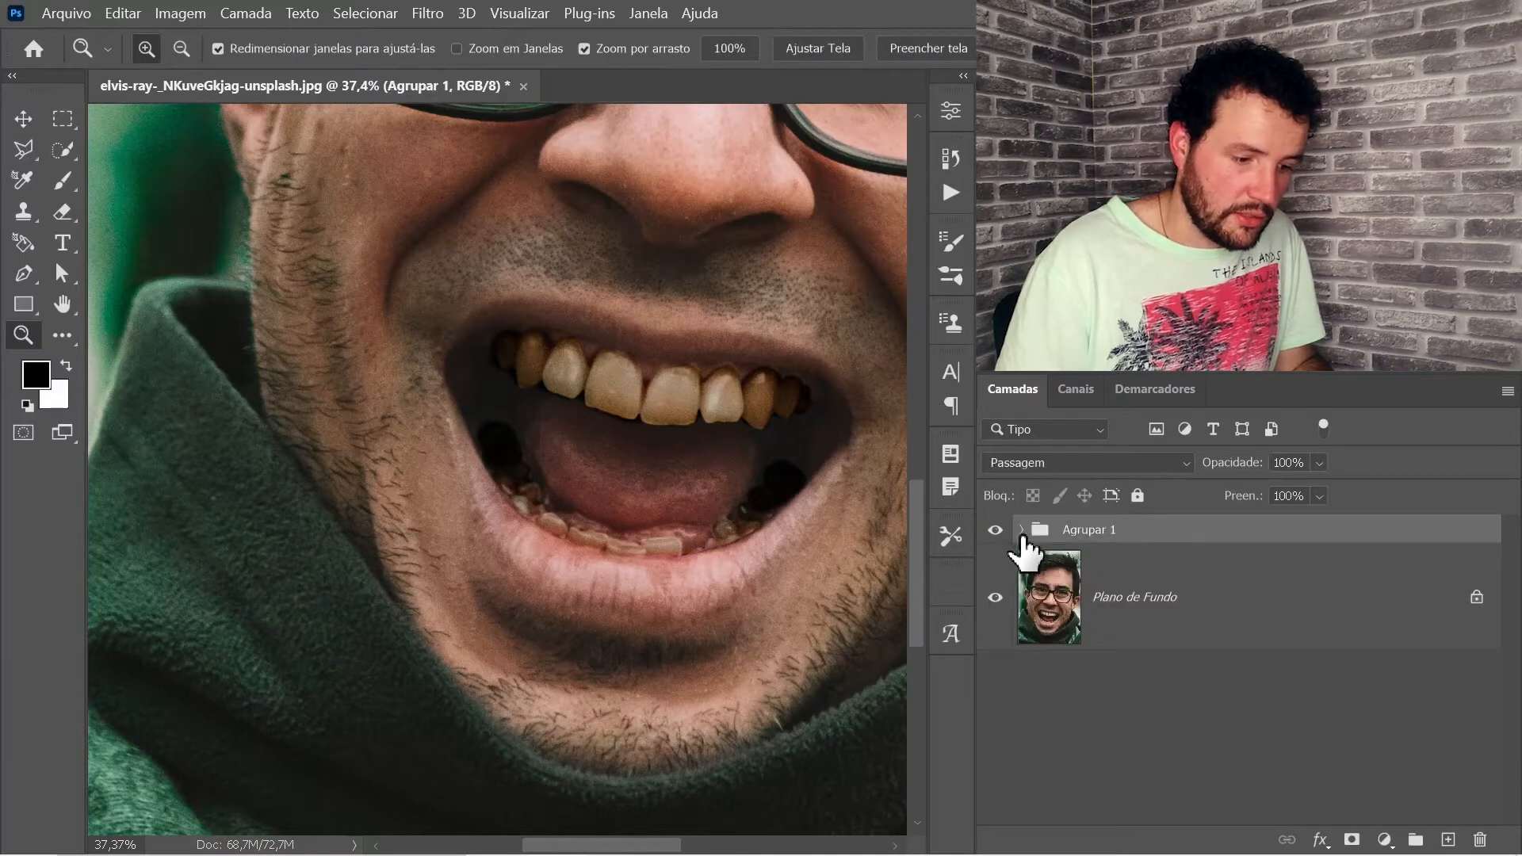
pyautogui.click(1022, 529)
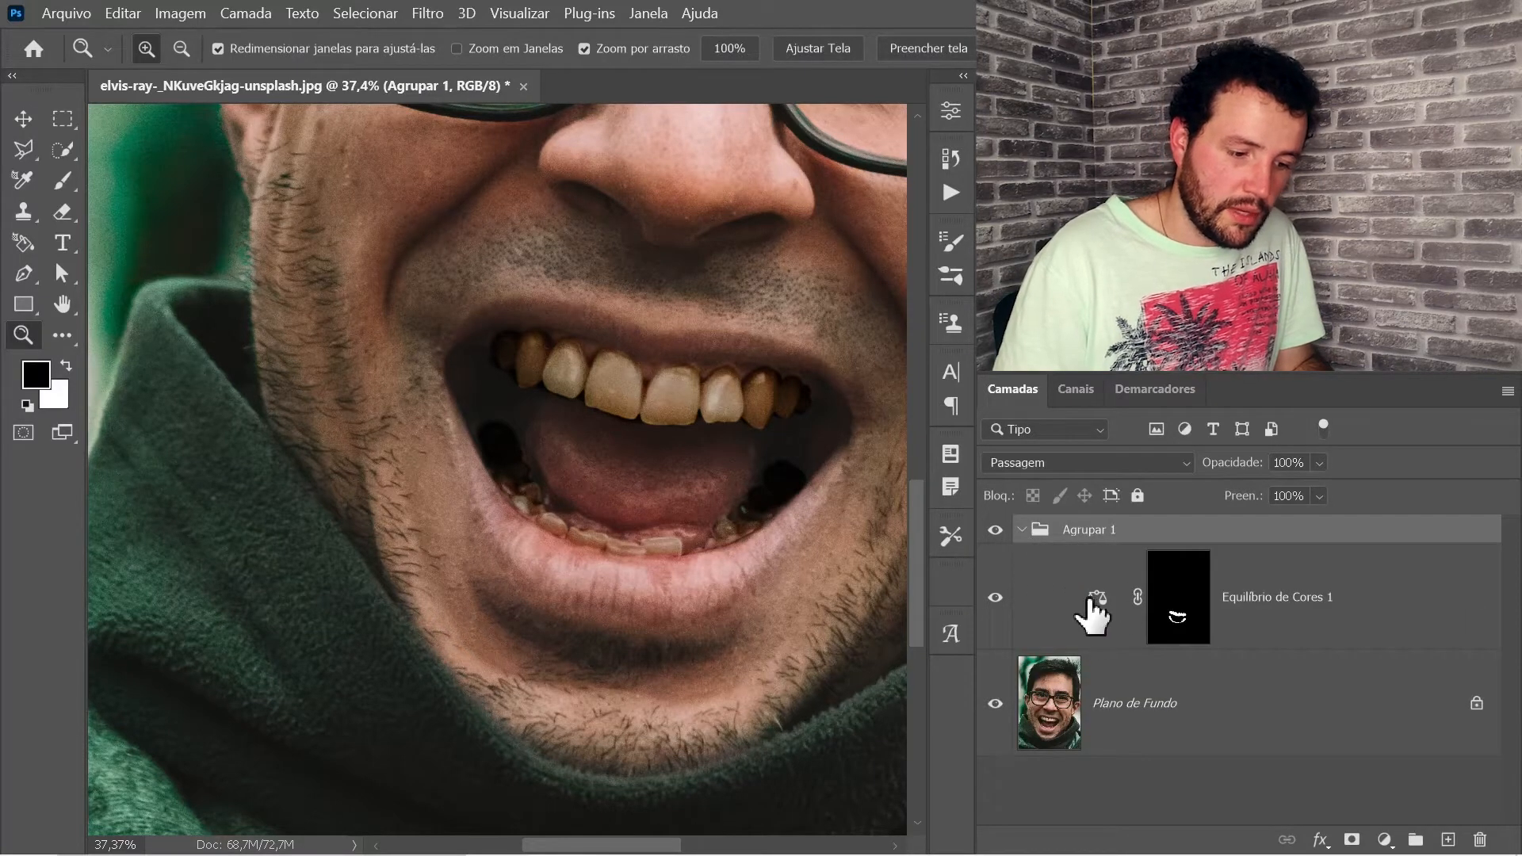
pyautogui.click(1022, 530)
pyautogui.click(1023, 530)
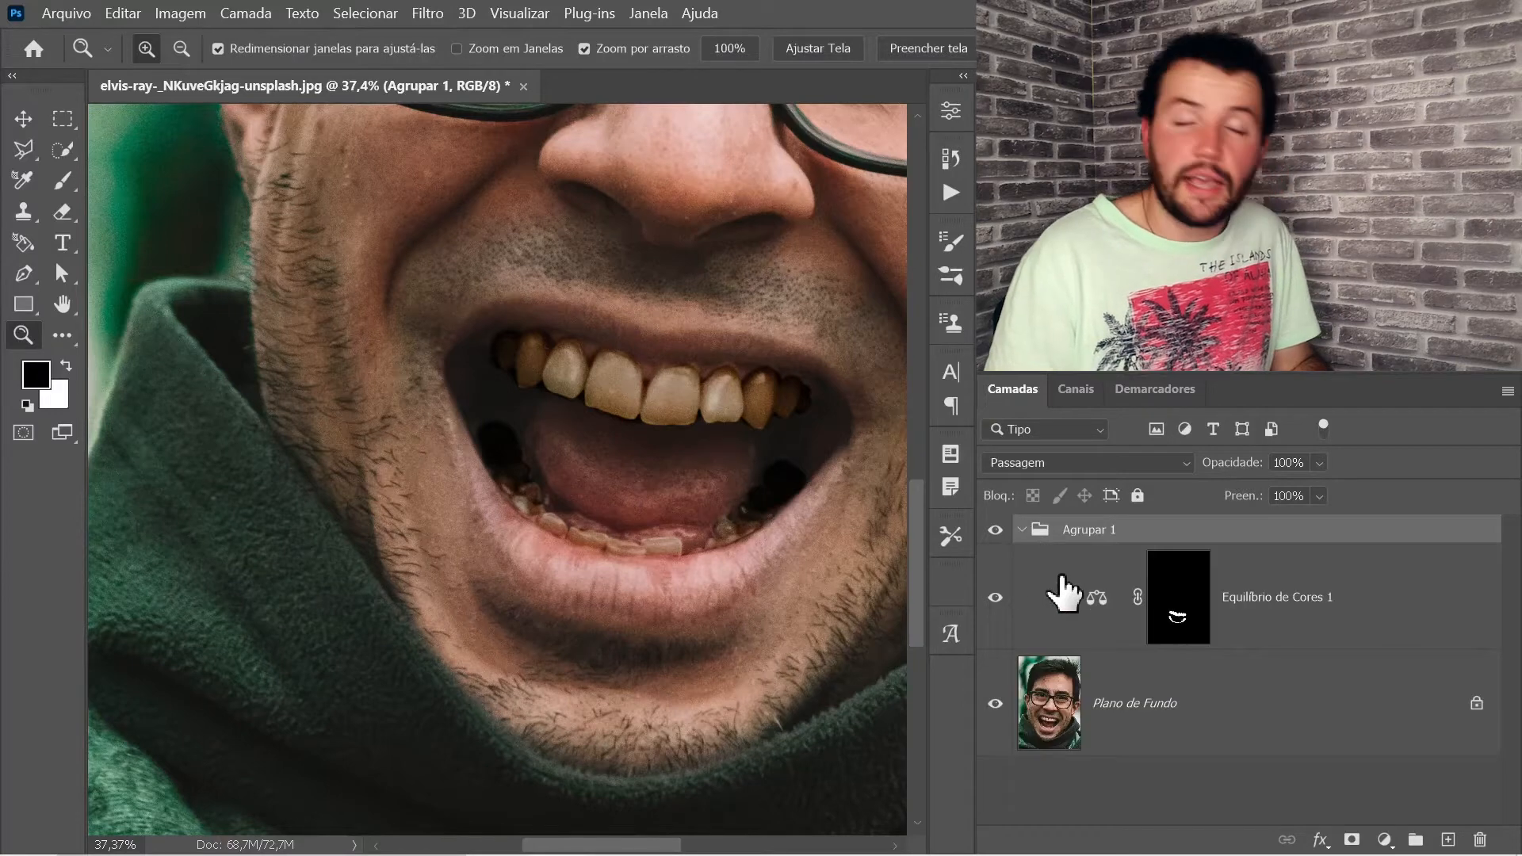
# Rename the layer group as "ajustes dentes"
pyautogui.doubleClick(1084, 530)
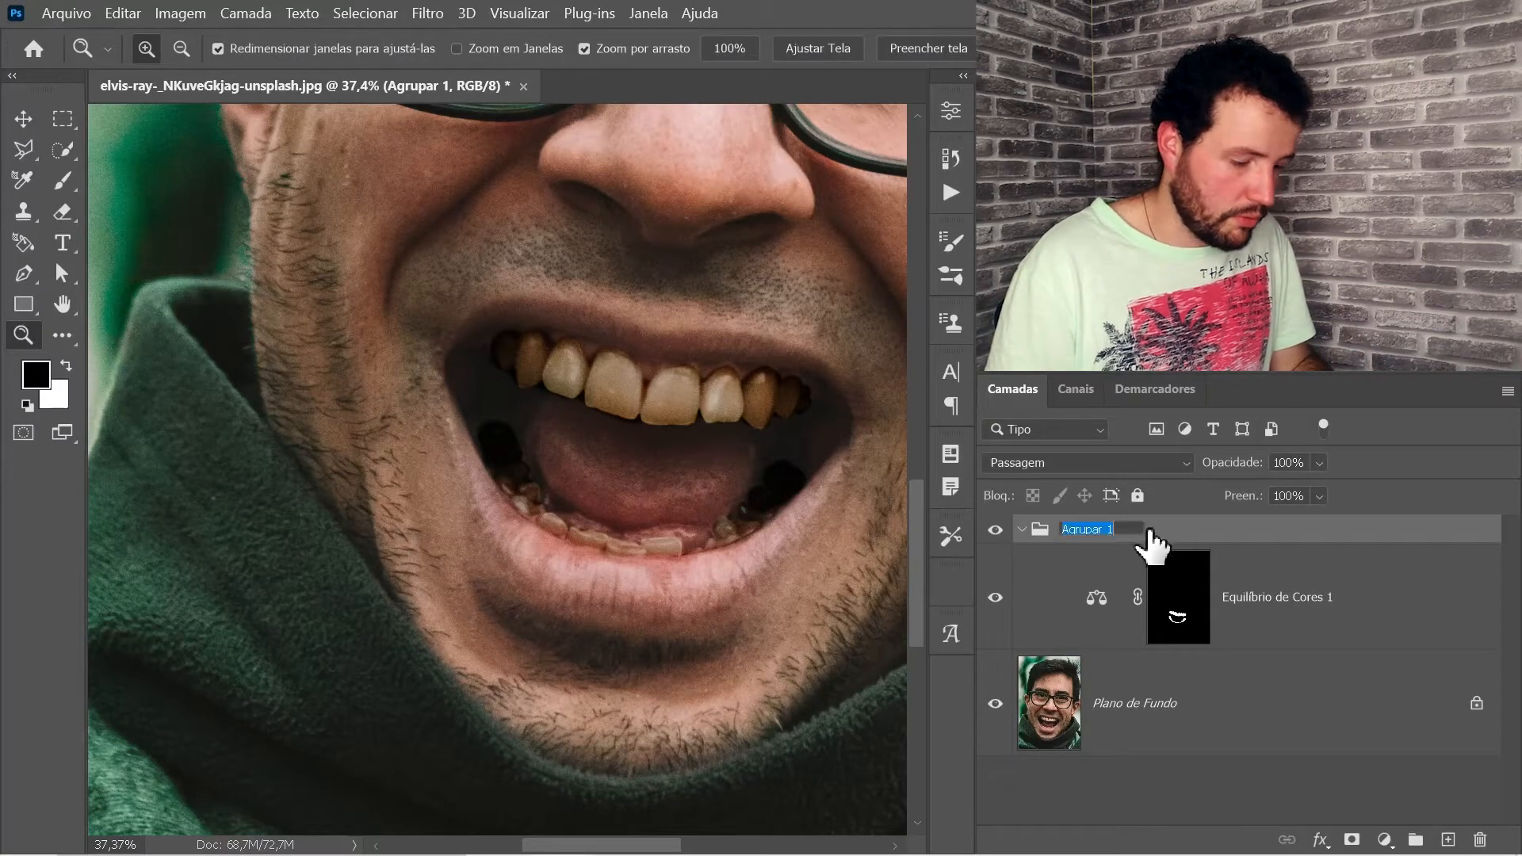
pyautogui.write('ajust')
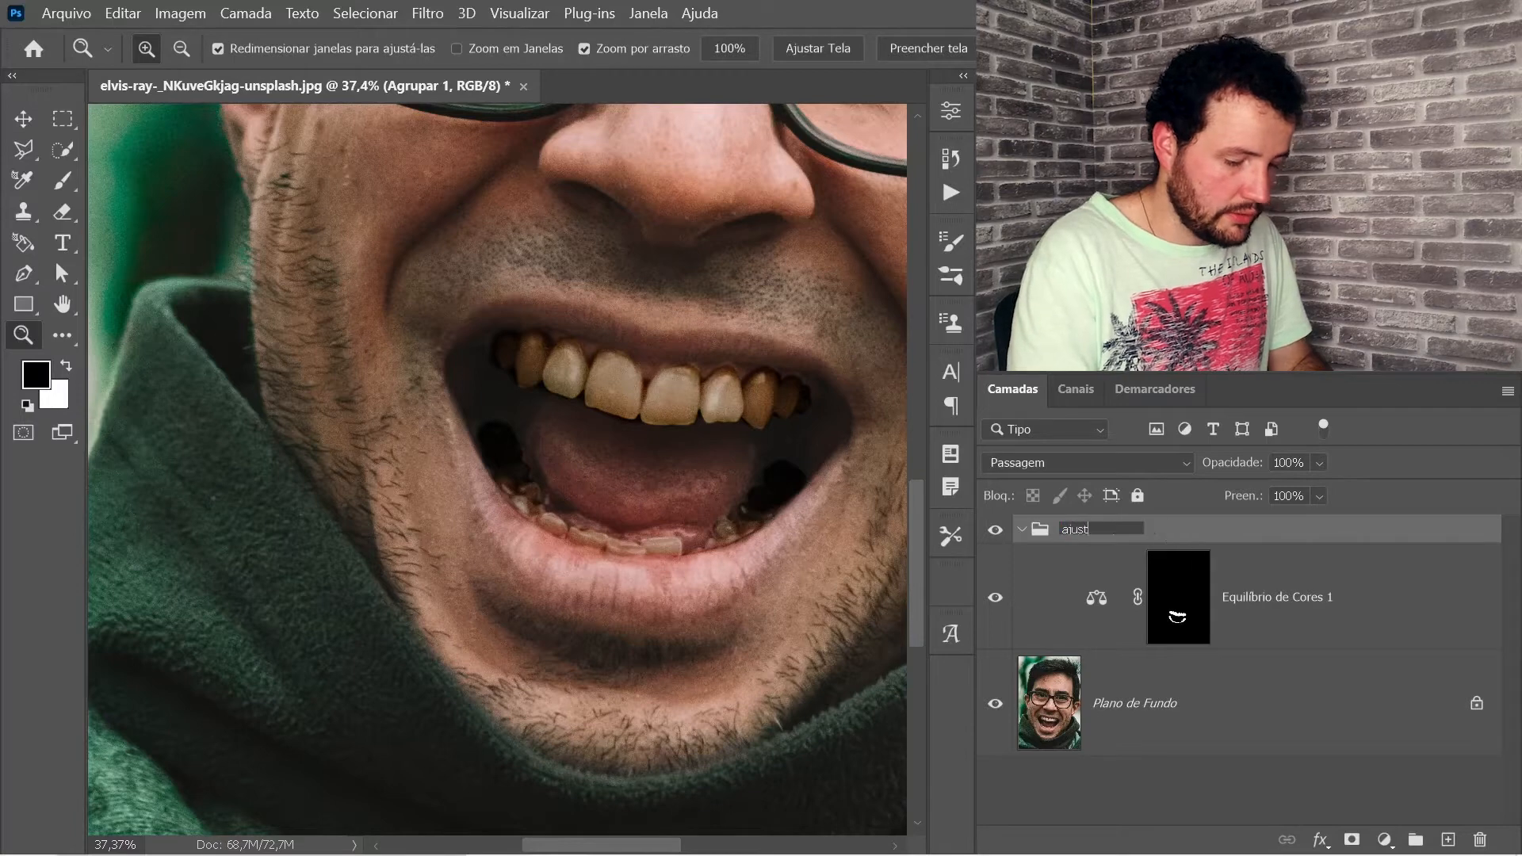
pyautogui.write('es dente')
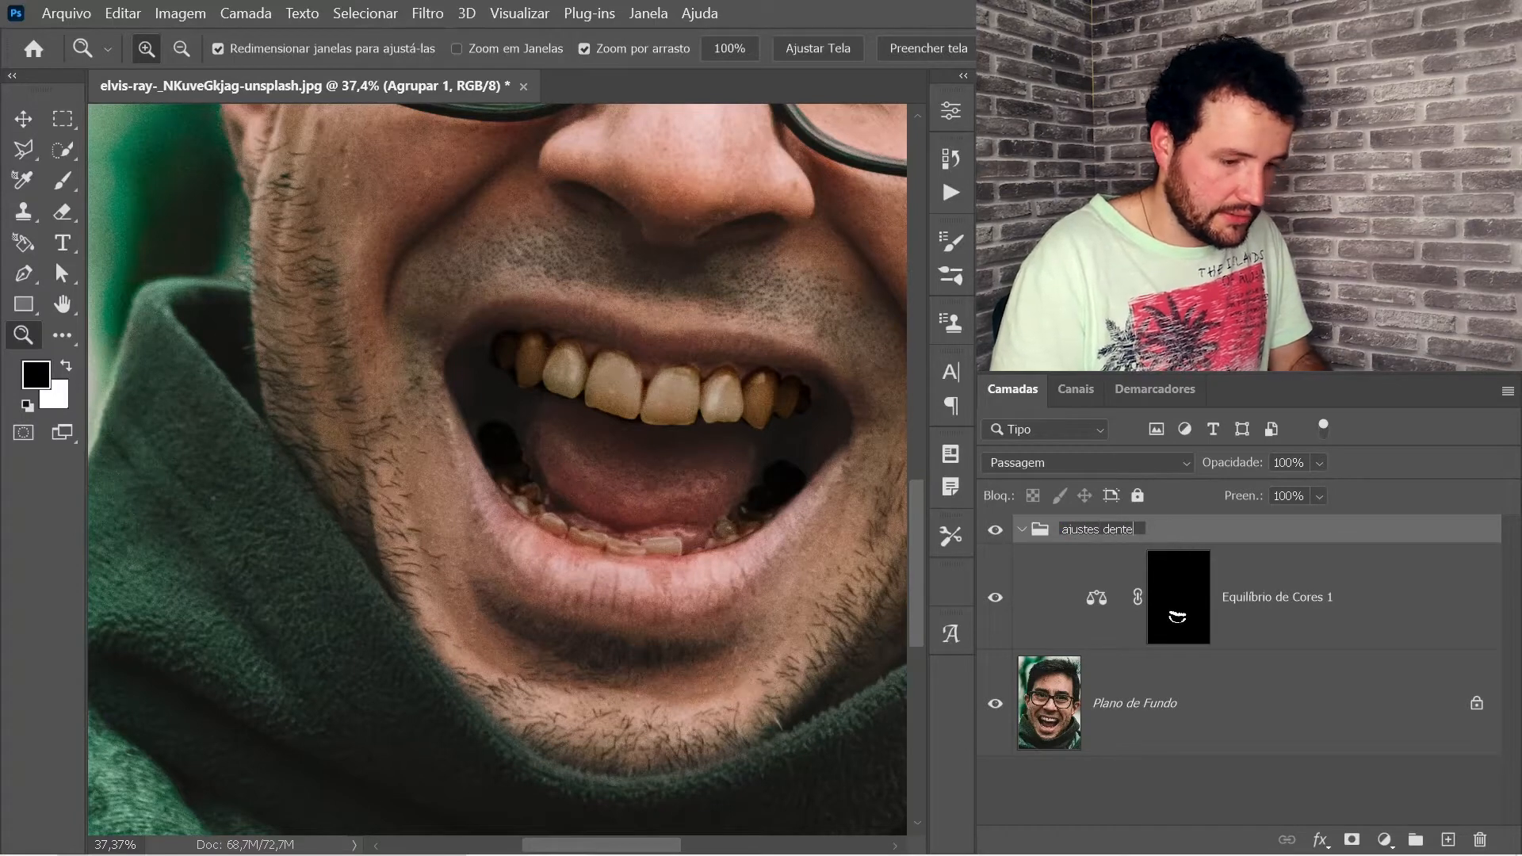
pyautogui.write('s')
pyautogui.press('Return')
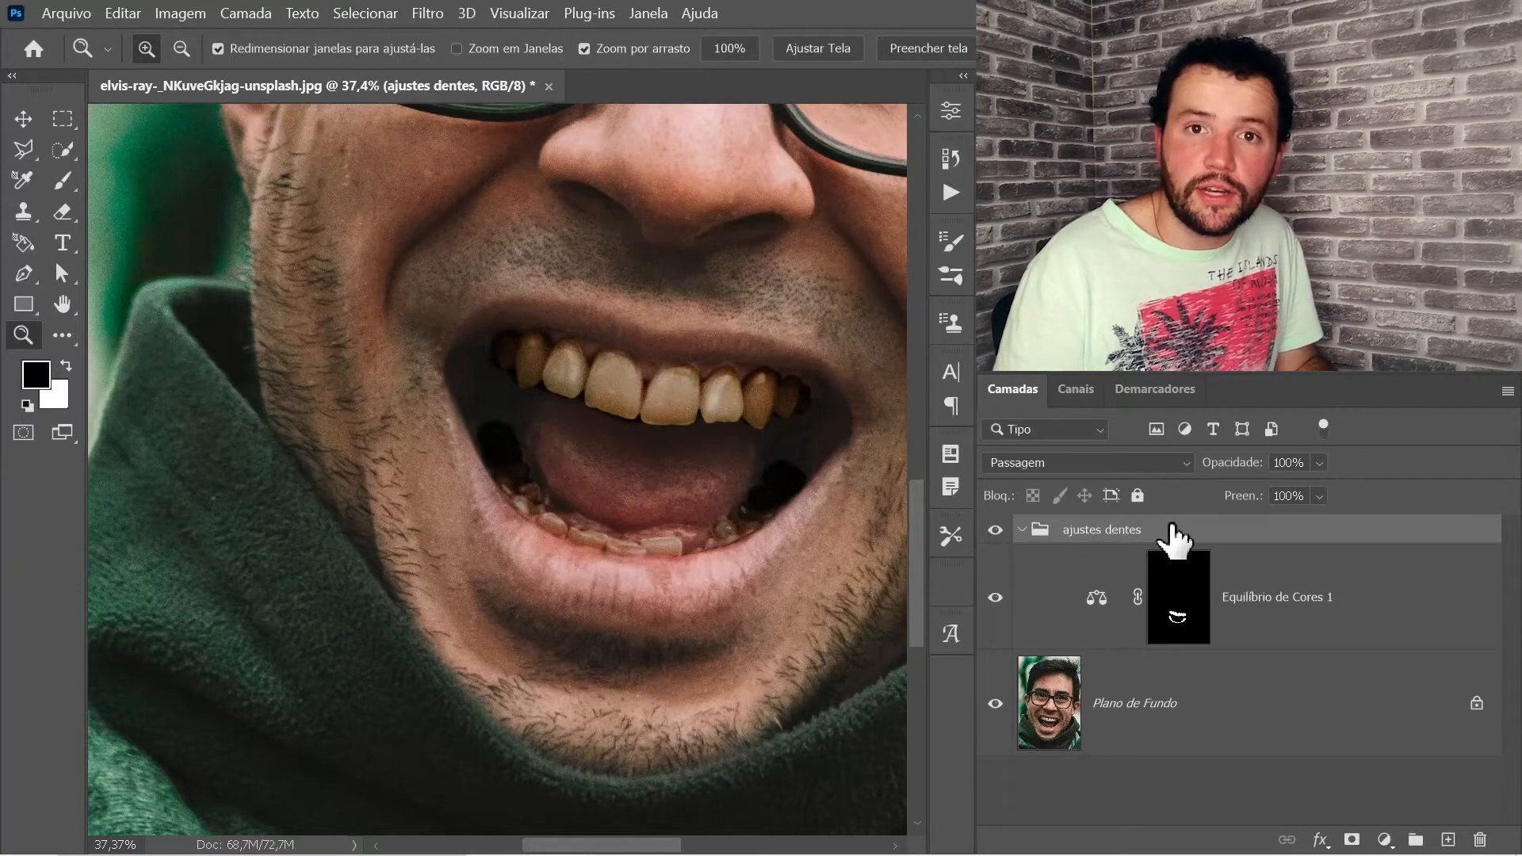
# Move the teeth mask from the Color Balance layer onto the "ajustes dentes" group
pyautogui.click(1177, 612)
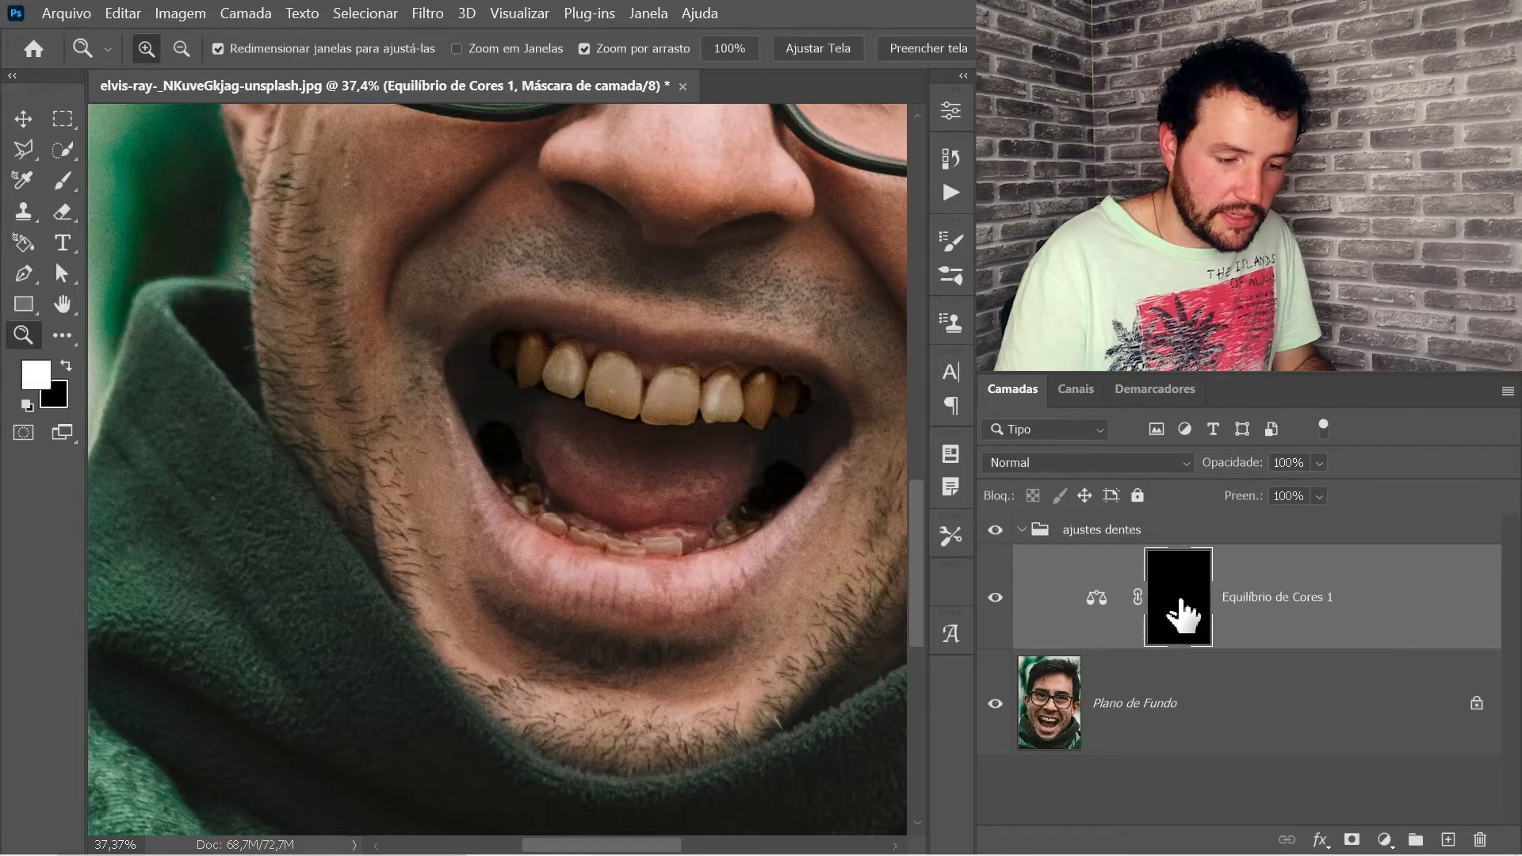
pyautogui.moveTo(1181, 614); pyautogui.dragTo(1102, 533)
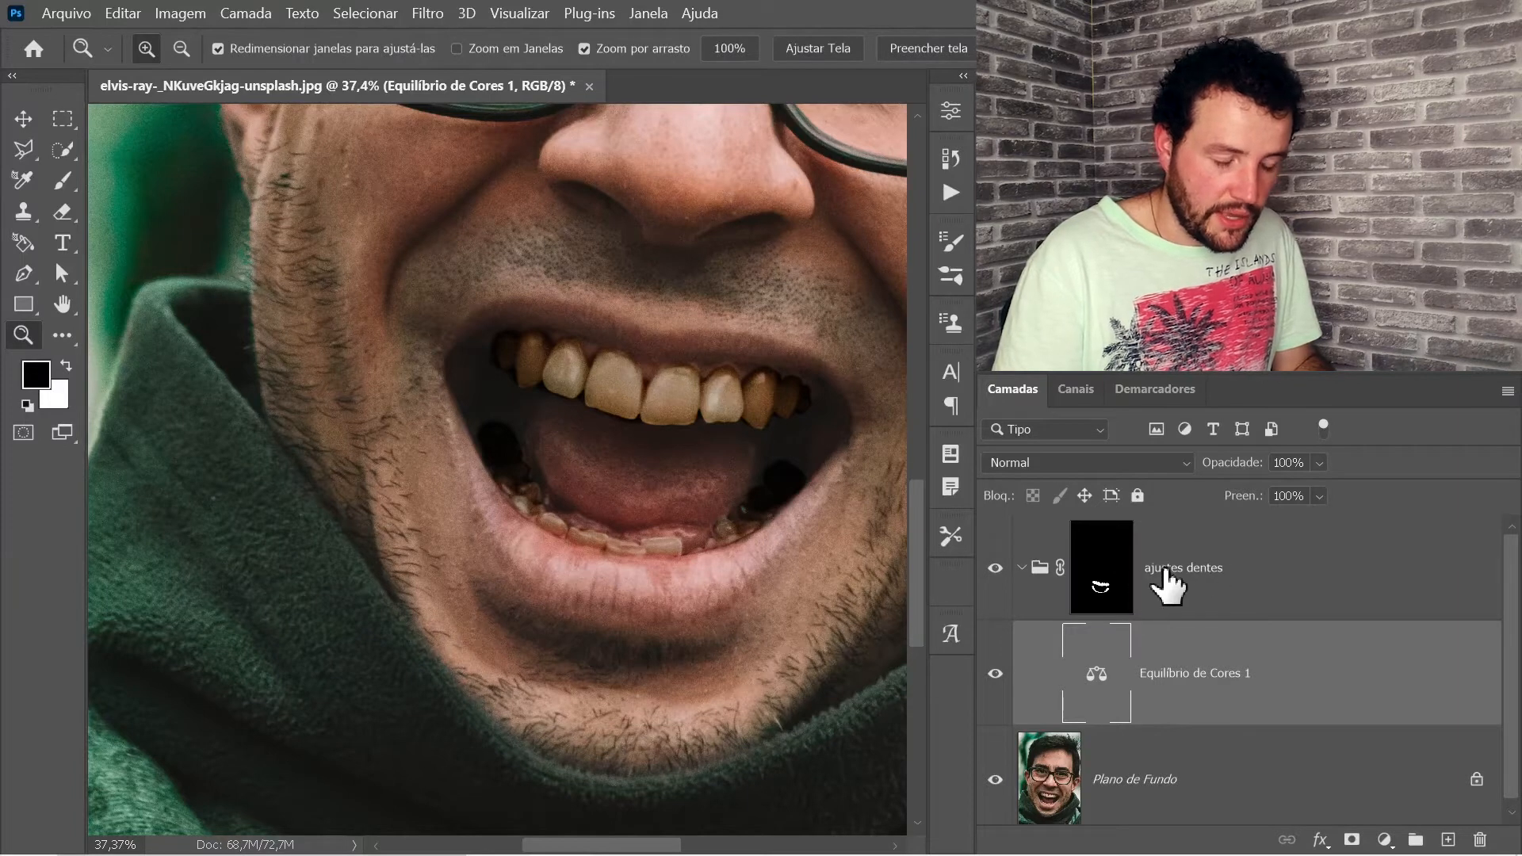
# Reset the Color Balance layer's midtone Cyan/Red, Magenta/Green and Yellow/Blue values to 0
pyautogui.click(1197, 583)
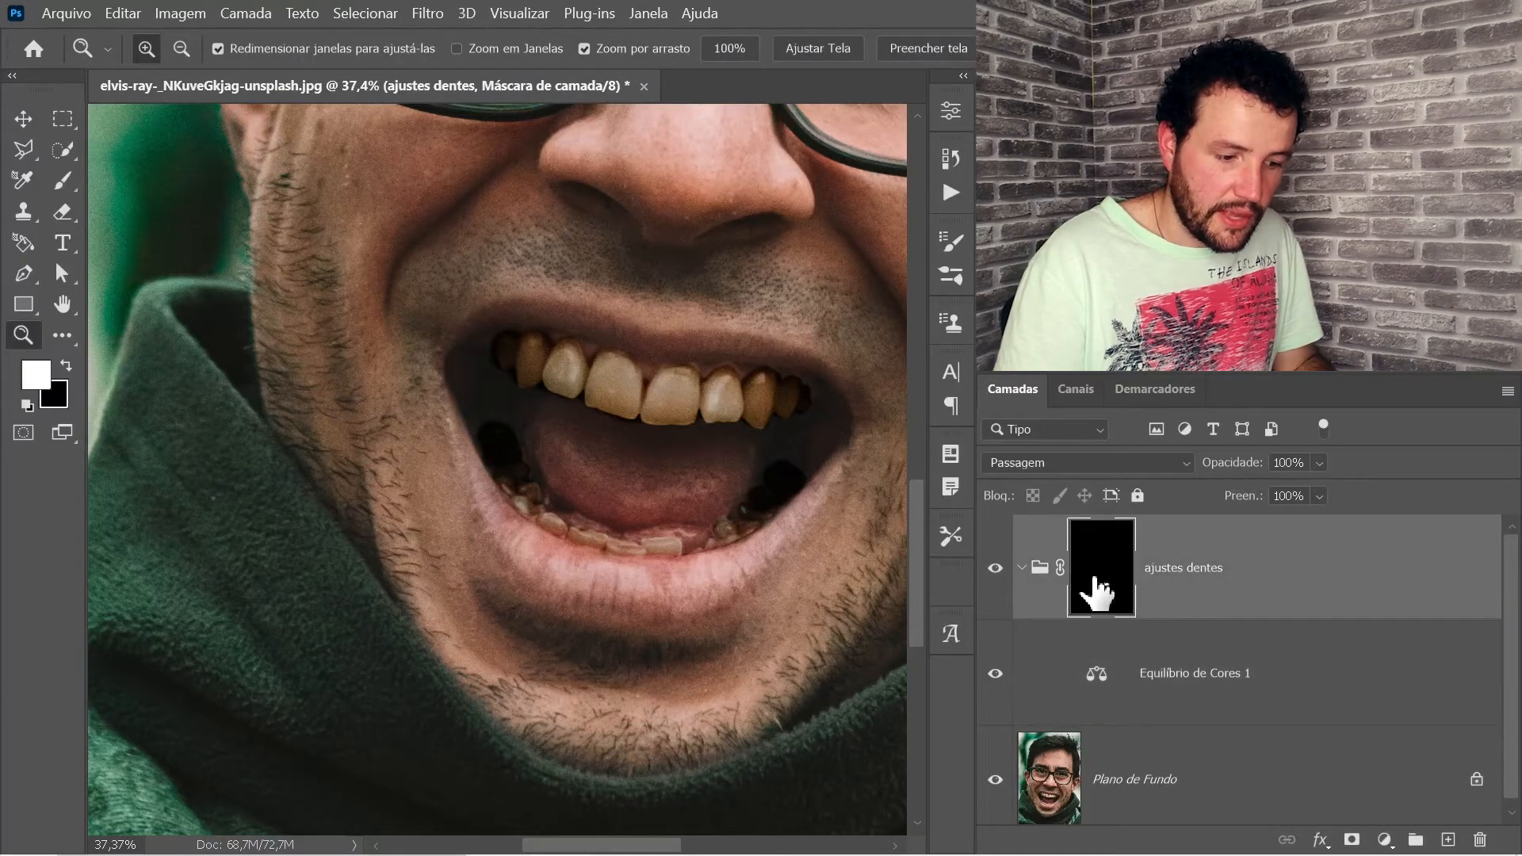
pyautogui.click(1225, 691)
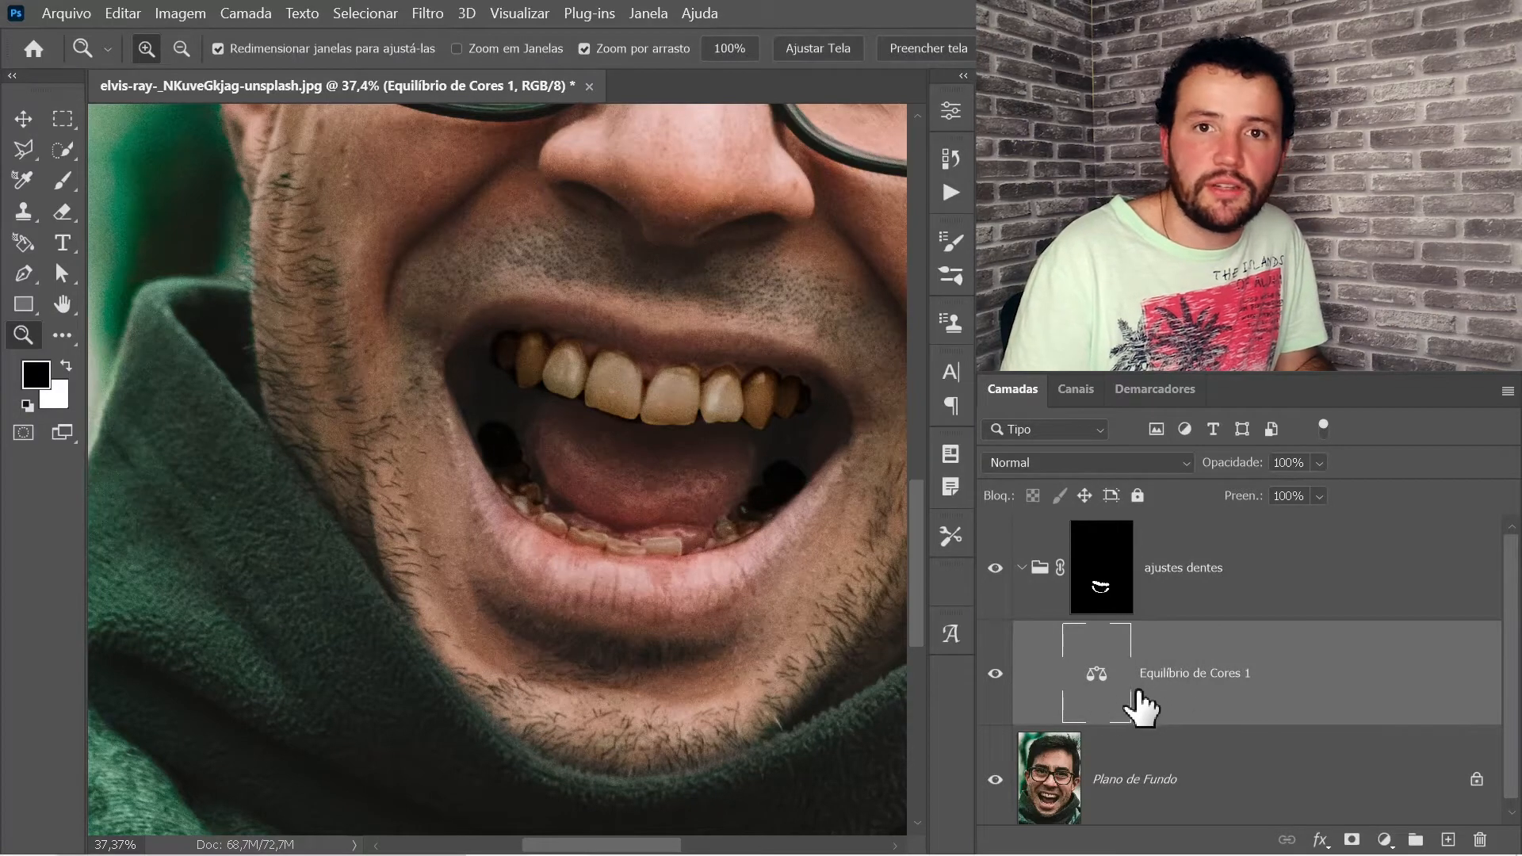
pyautogui.keyDown('alt'); pyautogui.click(605, 432); pyautogui.keyUp('alt')
pyautogui.keyDown('alt'); pyautogui.click(642, 437); pyautogui.keyUp('alt')
pyautogui.moveTo(669, 449); pyautogui.dragTo(656, 401)
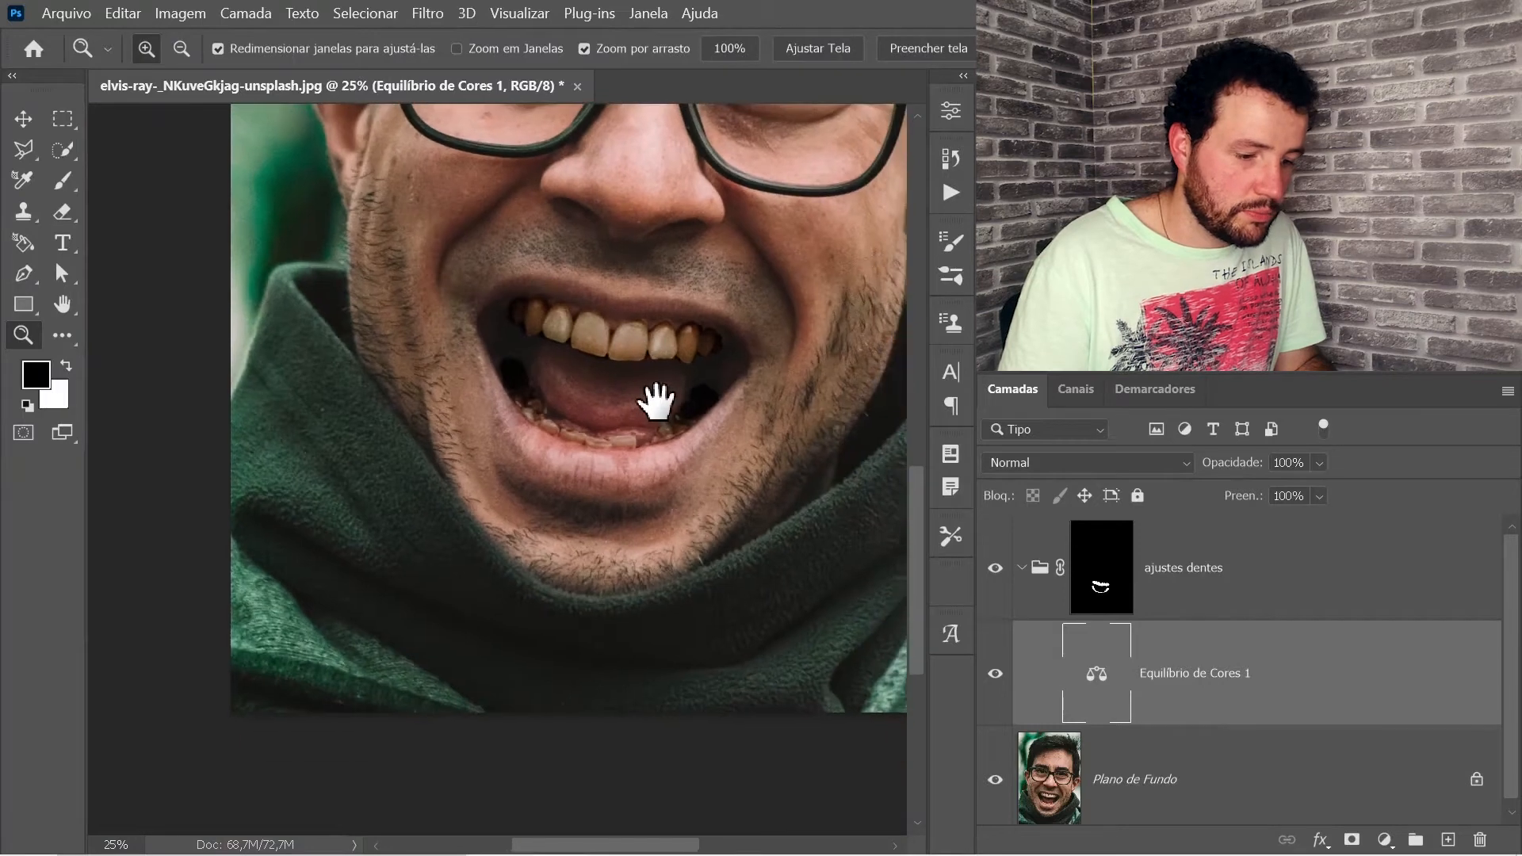
pyautogui.doubleClick(1097, 675)
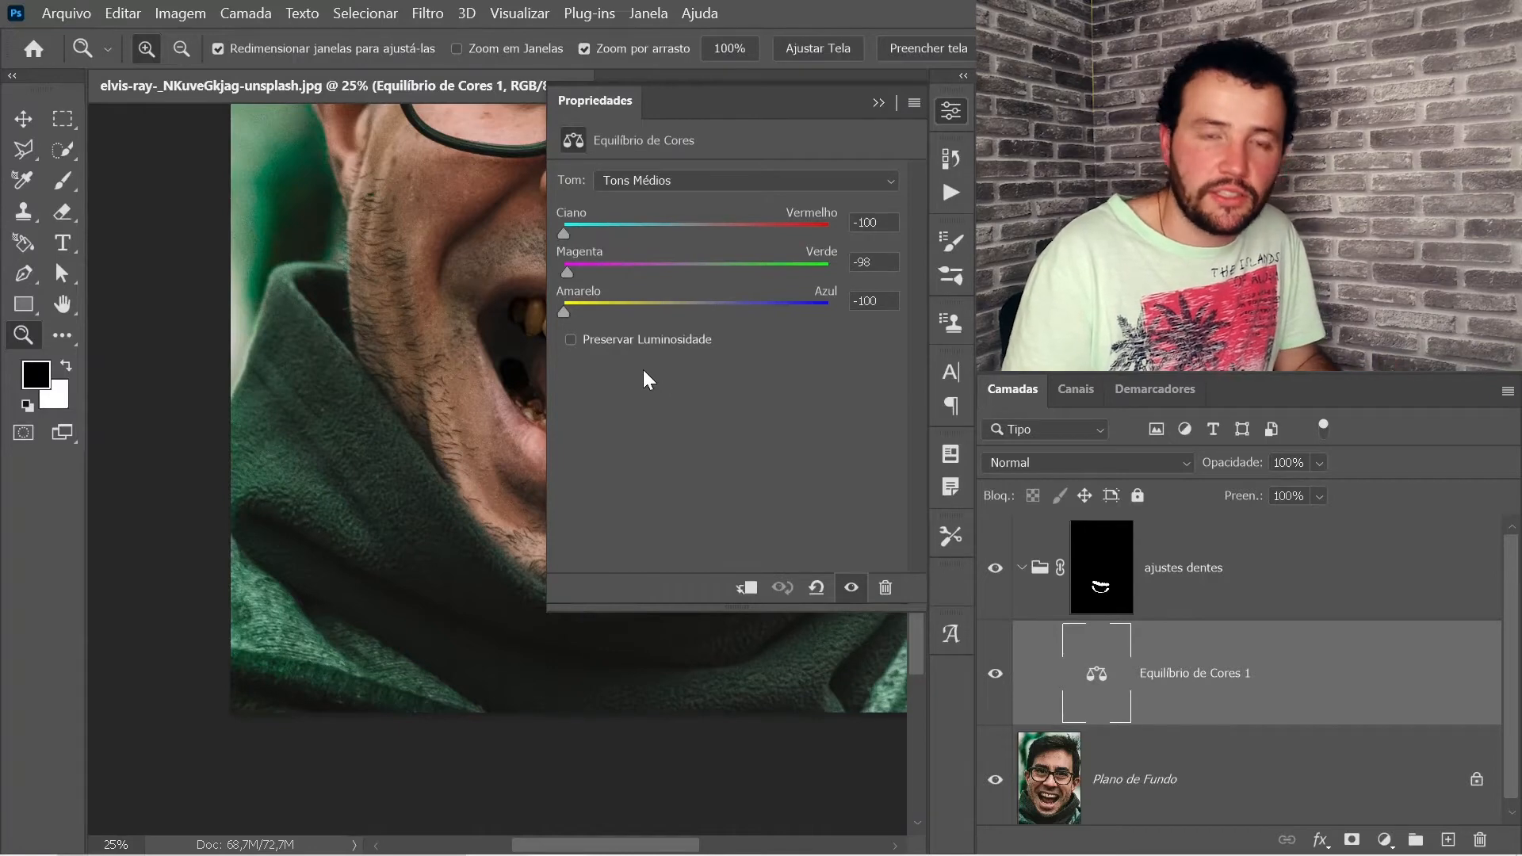
pyautogui.moveTo(466, 350); pyautogui.dragTo(330, 420)
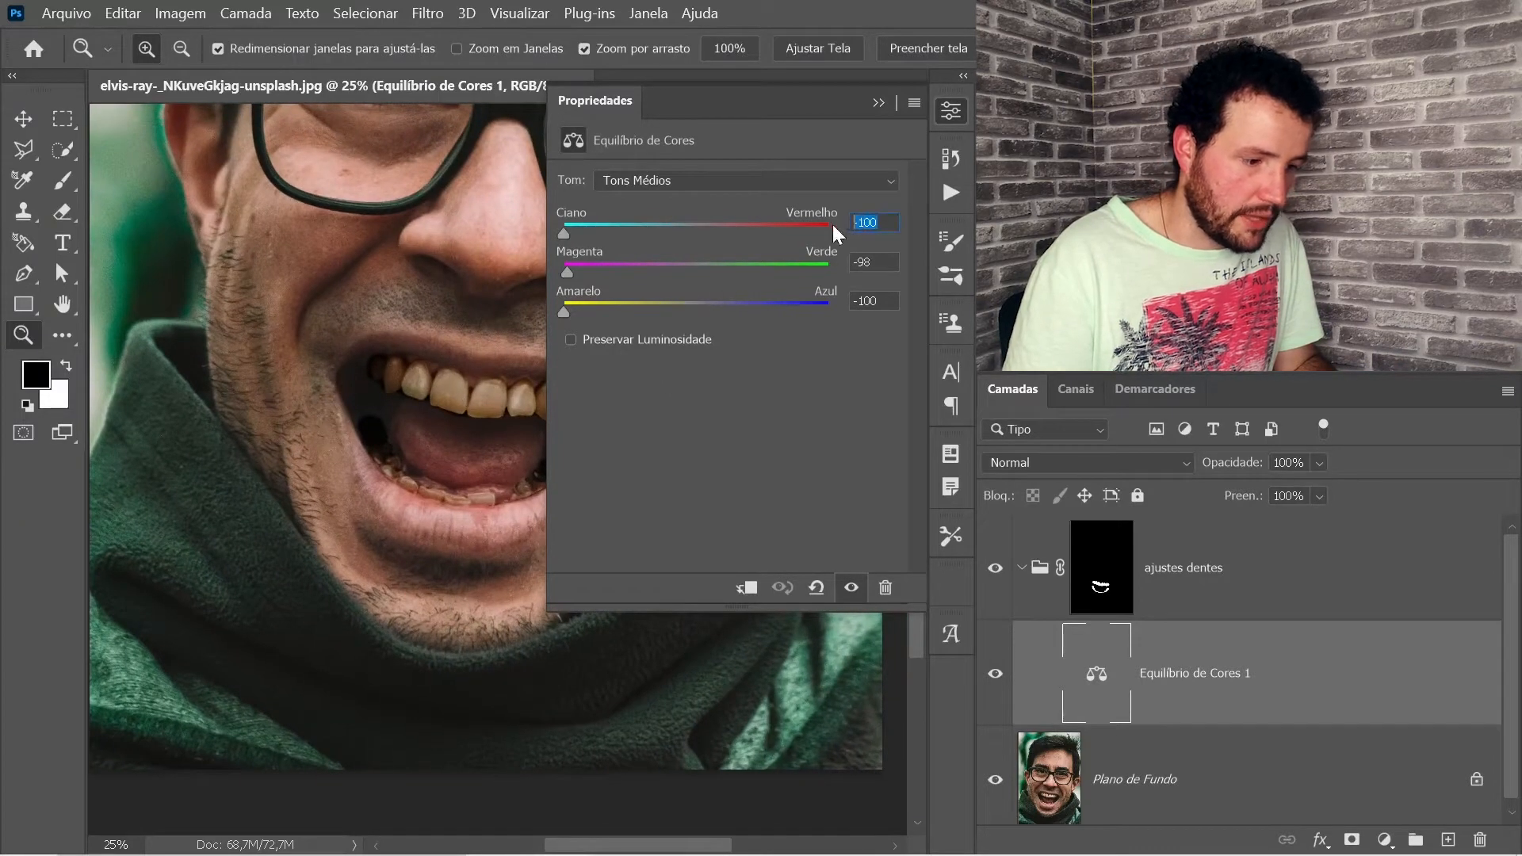
pyautogui.write('0')
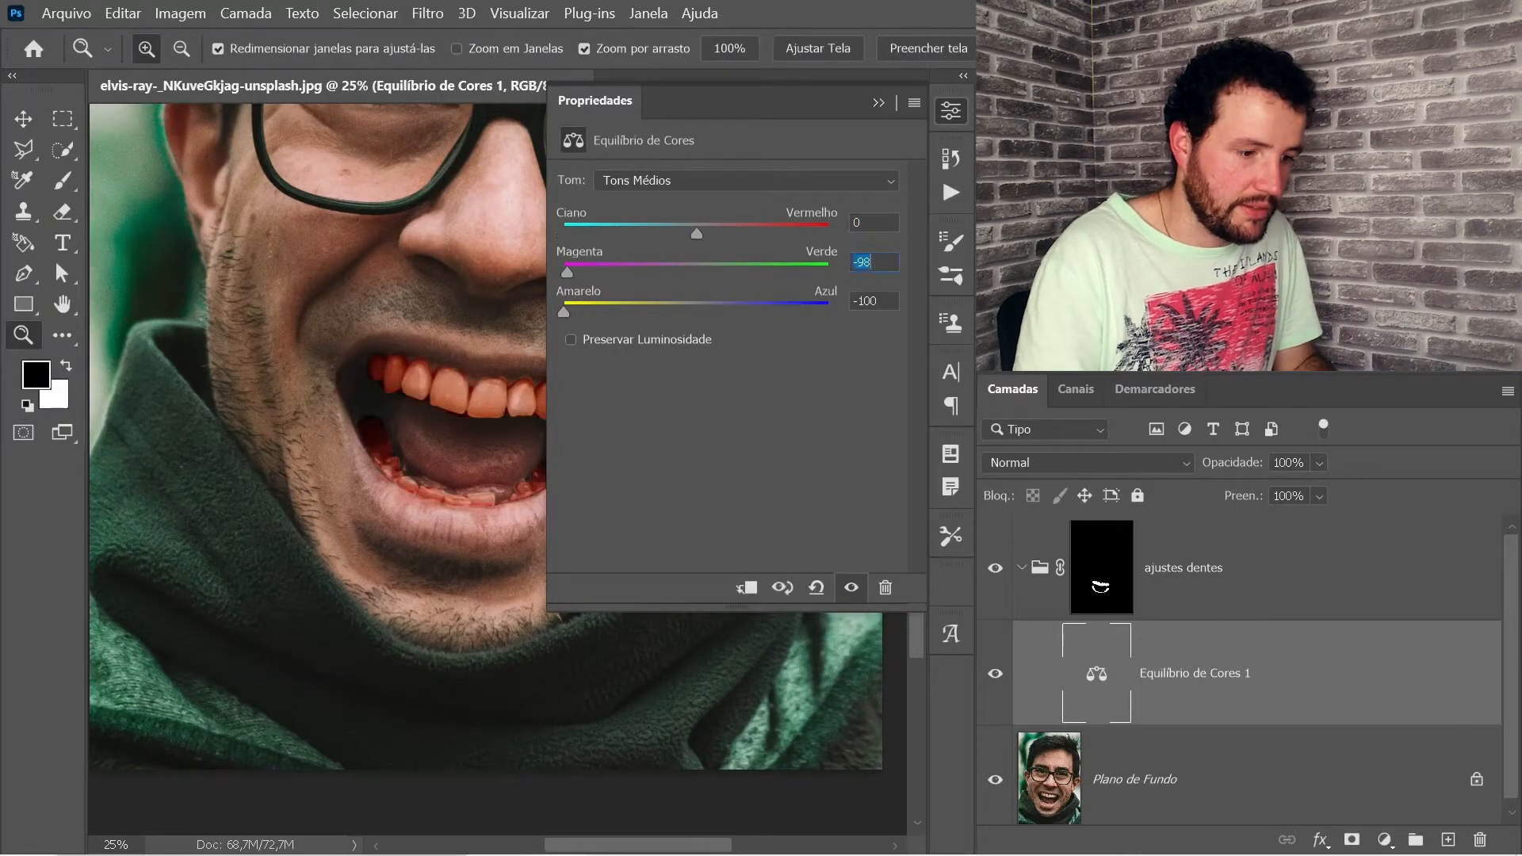
pyautogui.press('Tab')
pyautogui.write('0')
pyautogui.press('Tab')
pyautogui.write('0')
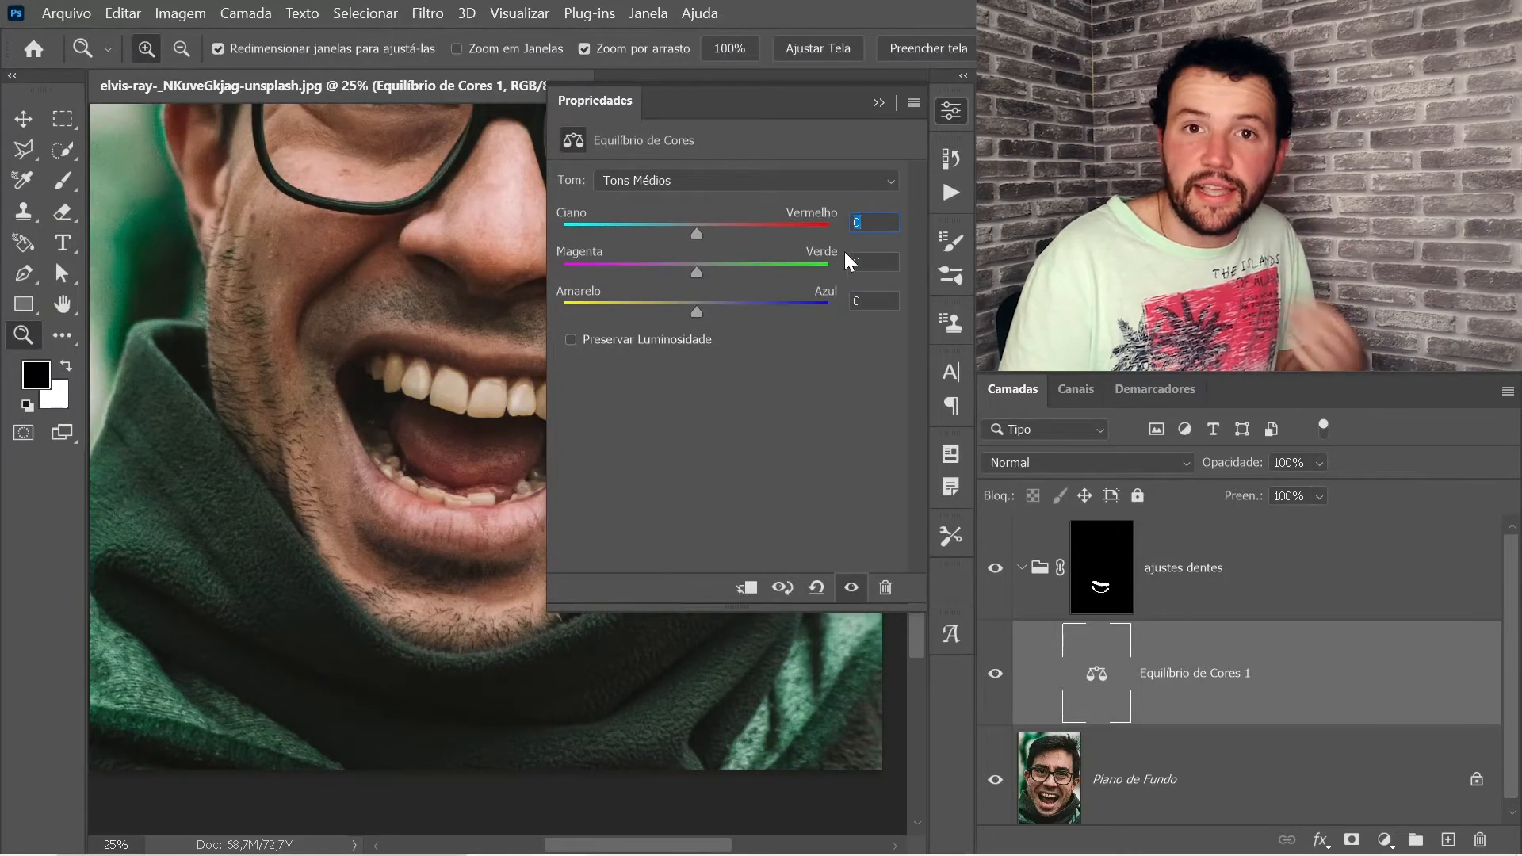
# Set the Color Balance highlights to -26 Cyan/Red, -7 Magenta/Green and +35 Yellow/Blue to cool the yellow teeth
pyautogui.click(805, 179)
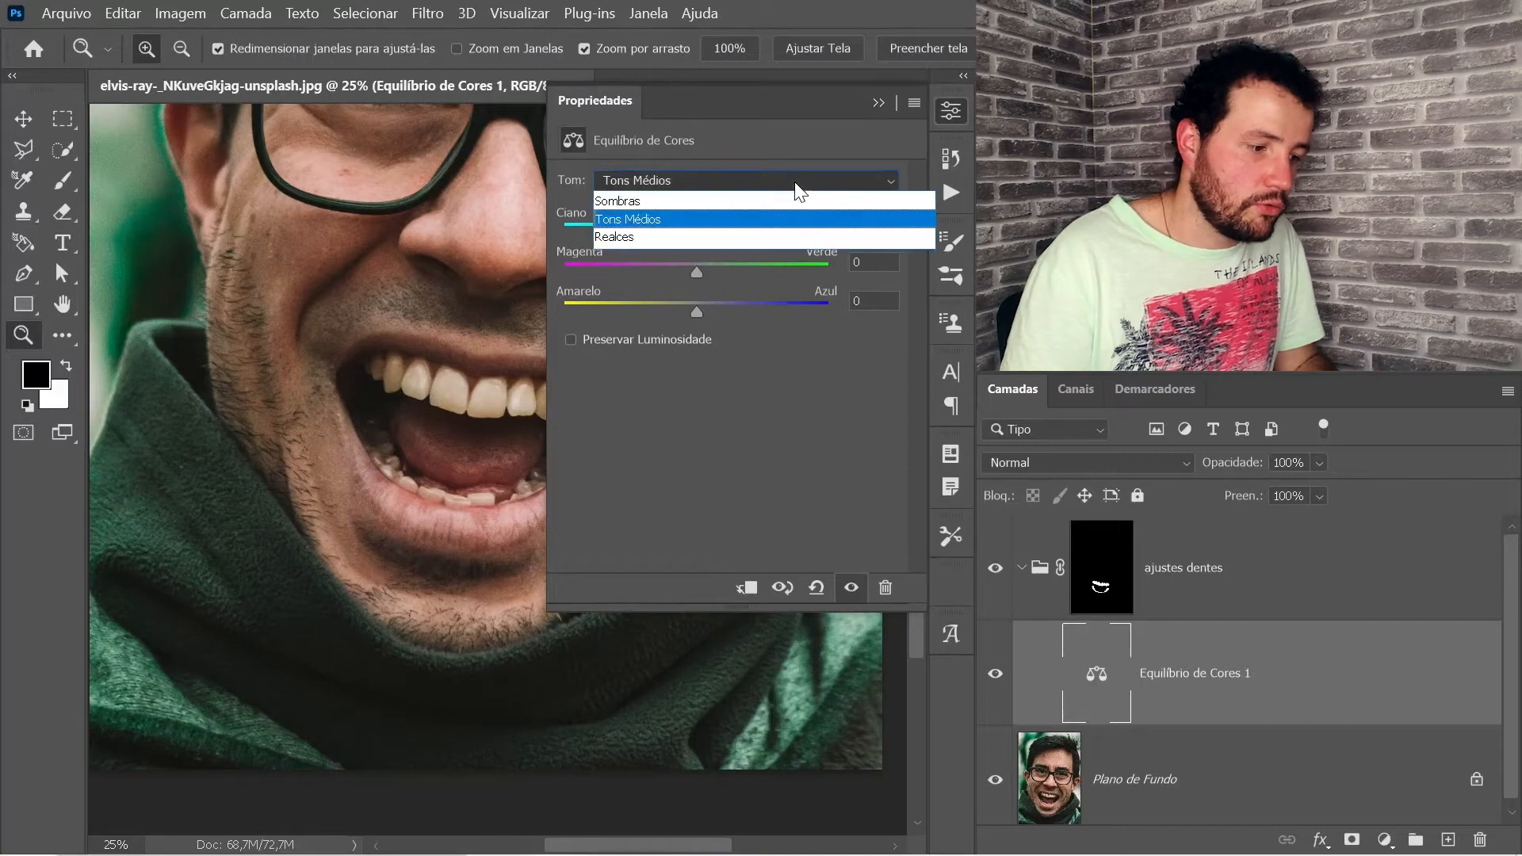
pyautogui.click(693, 236)
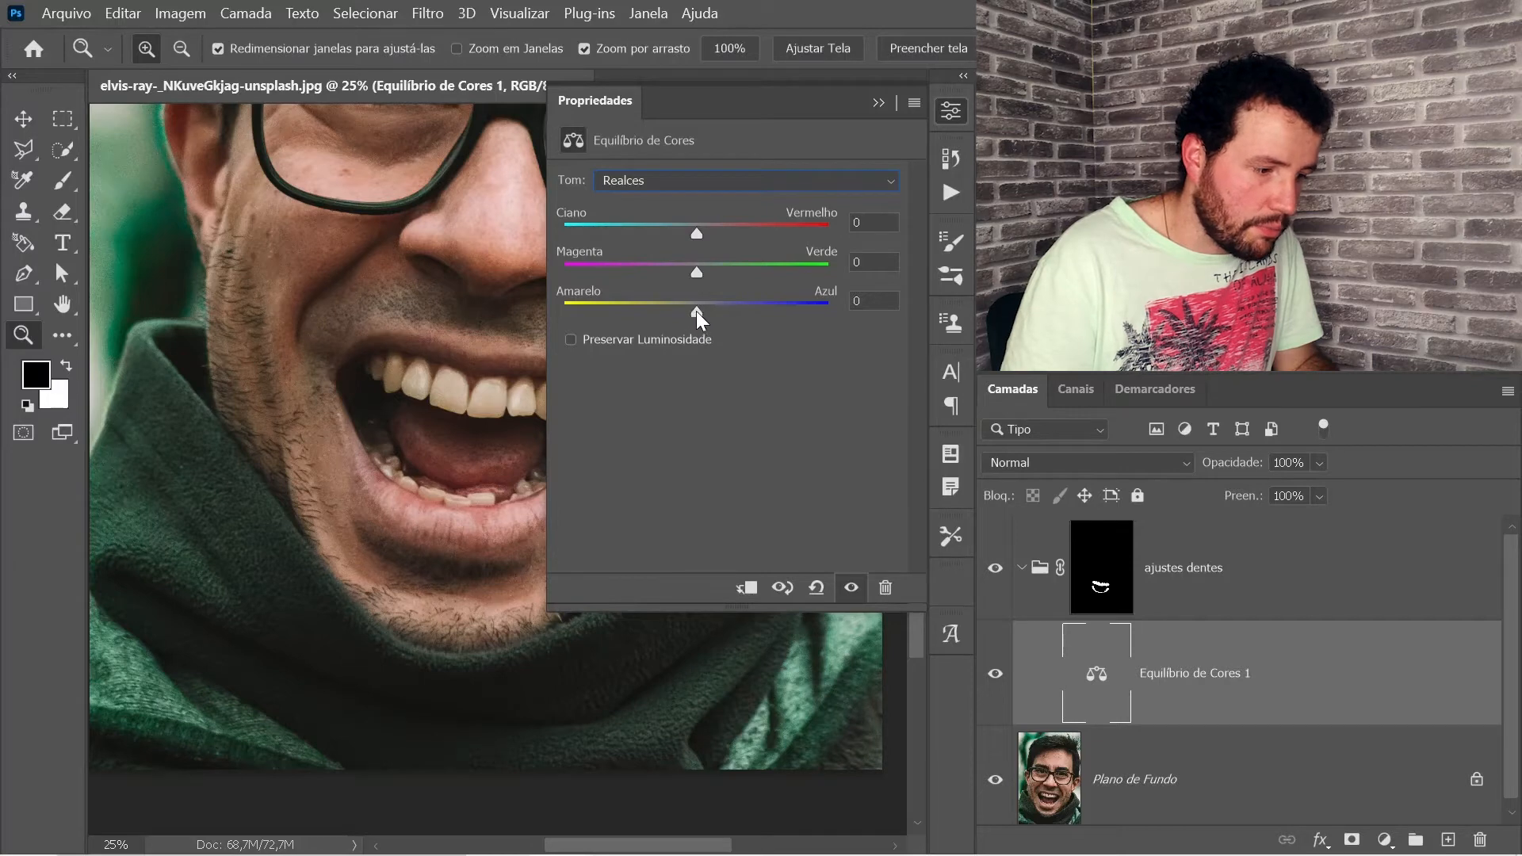
pyautogui.moveTo(696, 312); pyautogui.dragTo(749, 313)
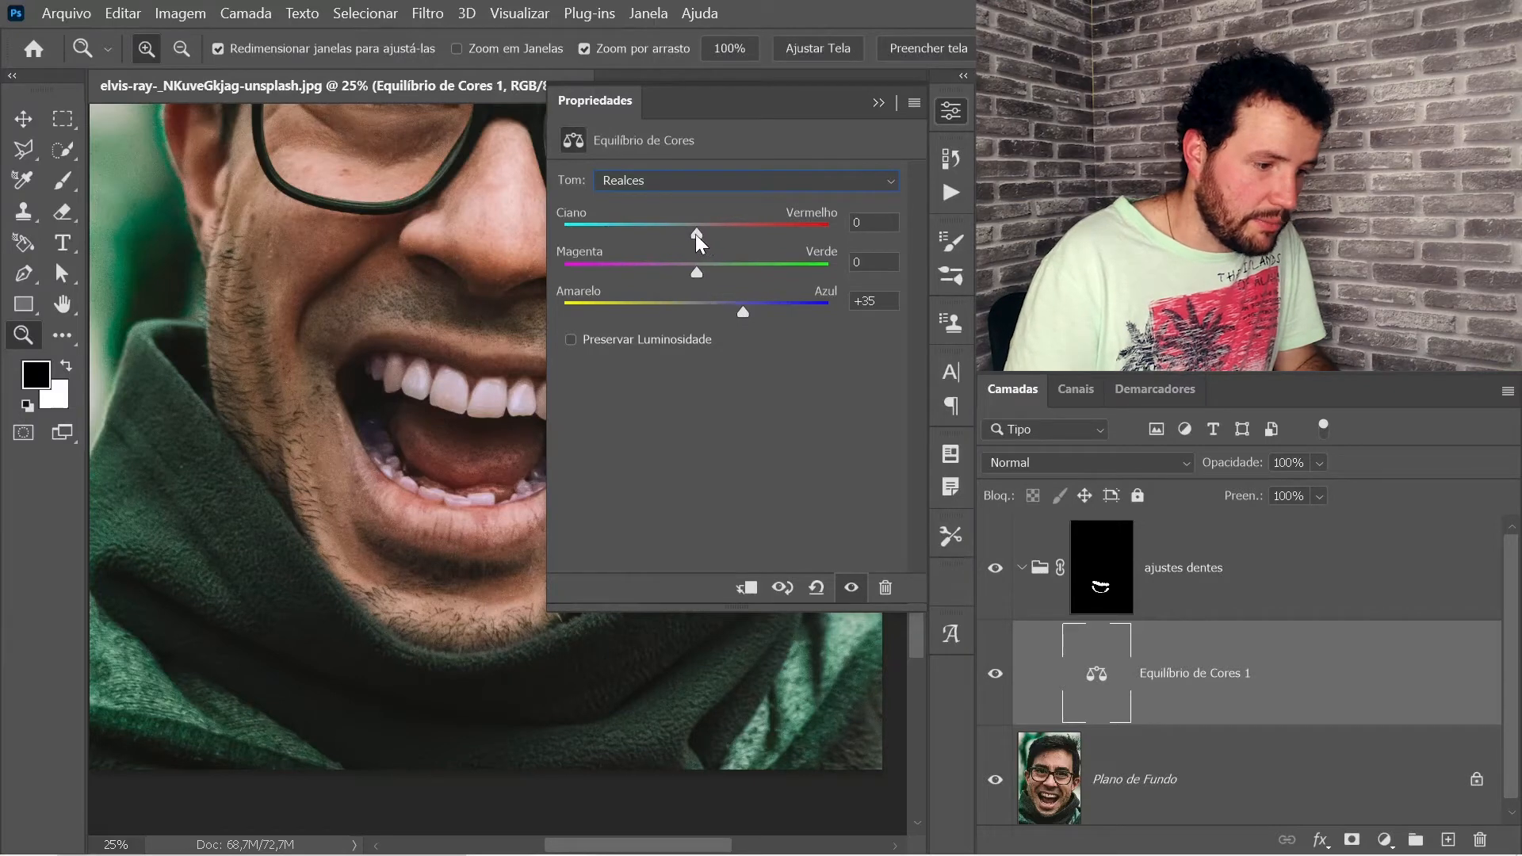
pyautogui.moveTo(697, 231); pyautogui.dragTo(668, 234)
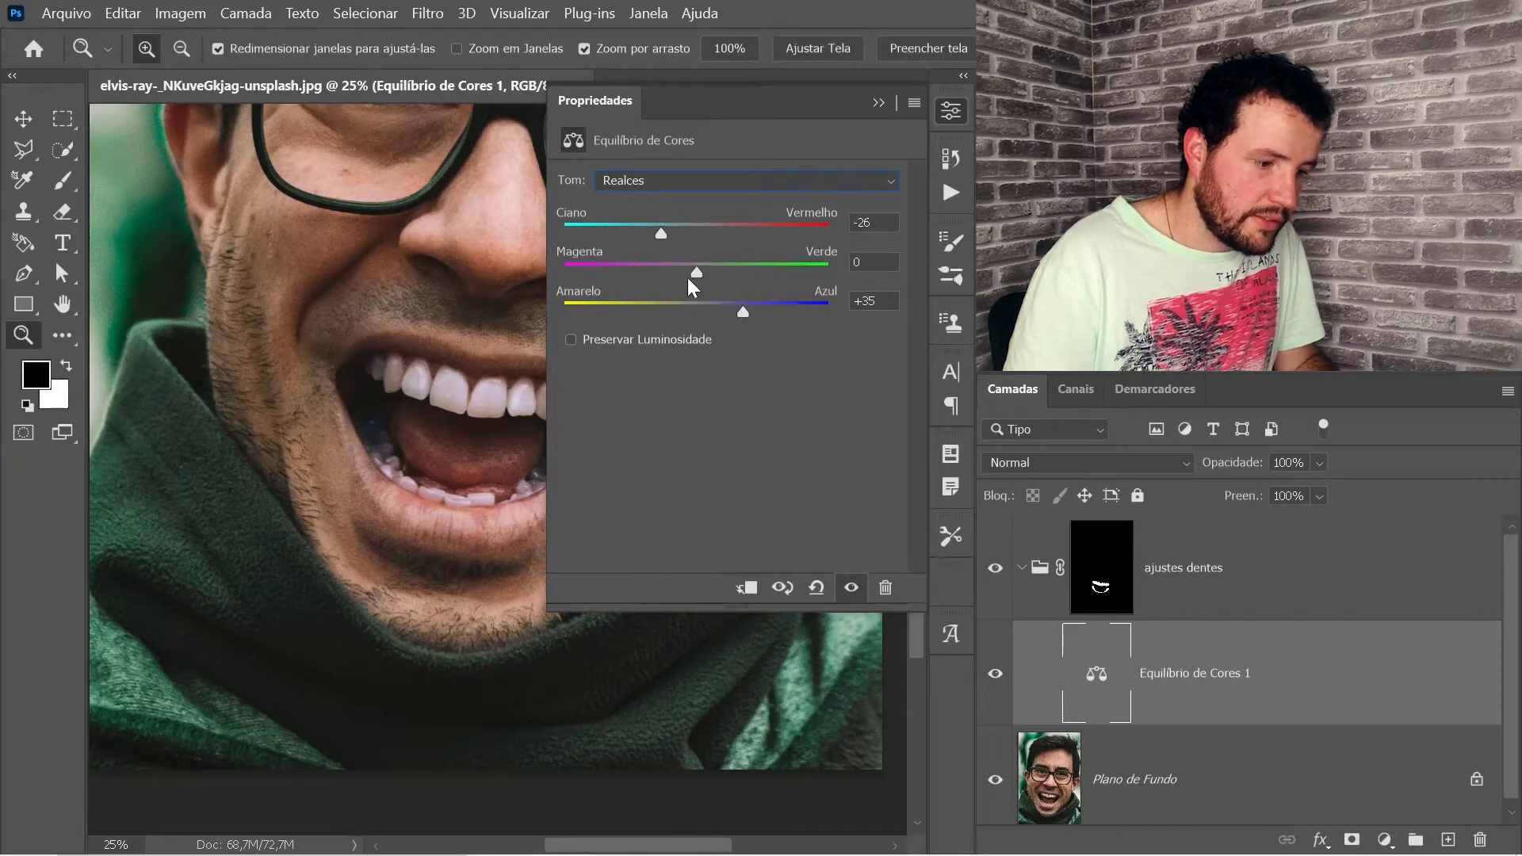
pyautogui.moveTo(696, 272); pyautogui.dragTo(690, 272)
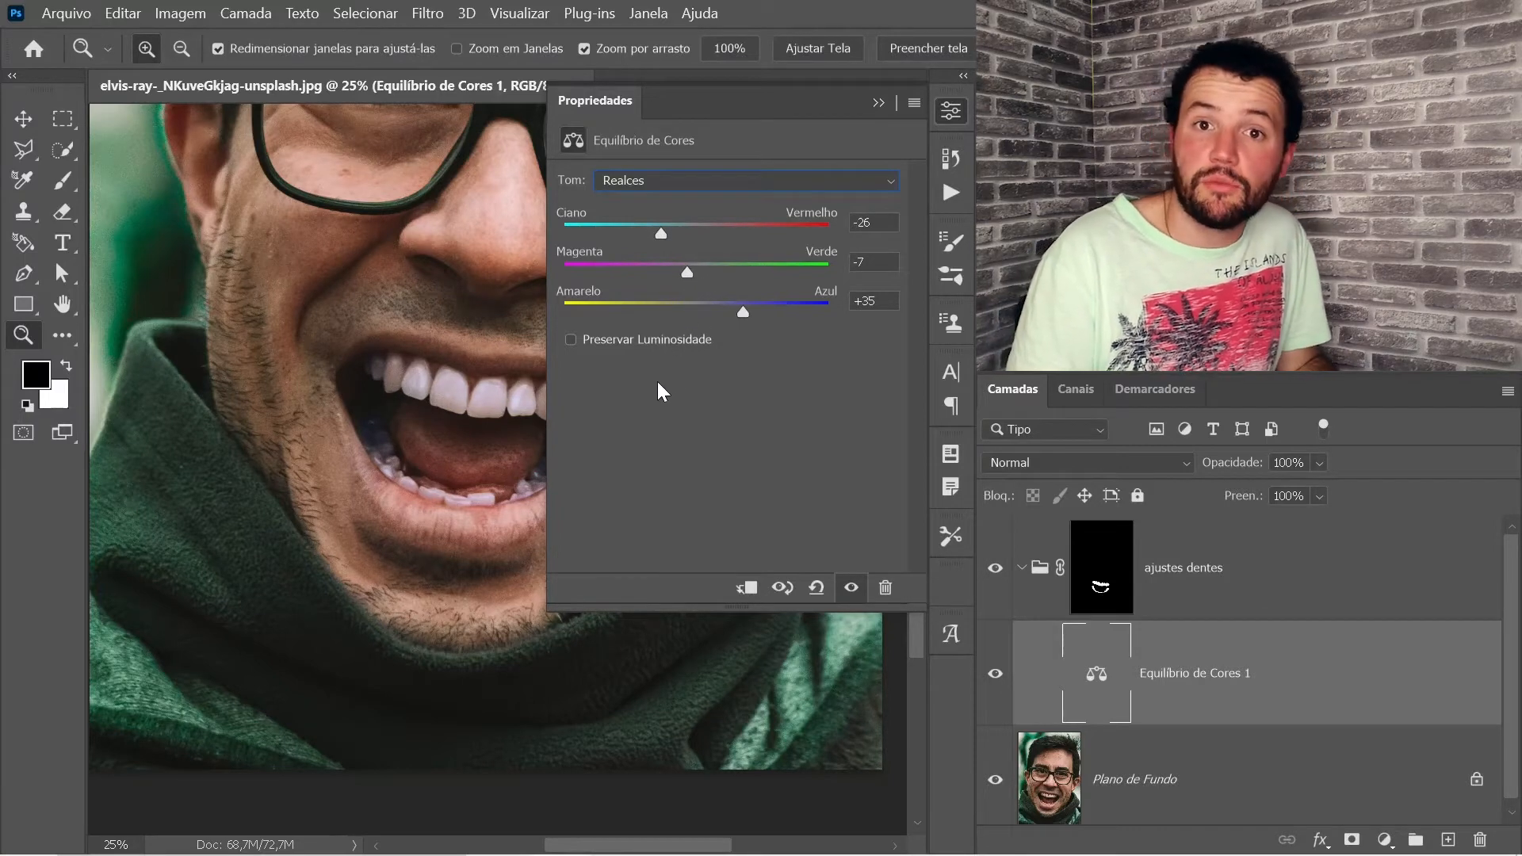
# Close the adjustment settings and examine the recoloured teeth both up close and within the whole face
pyautogui.press('space')
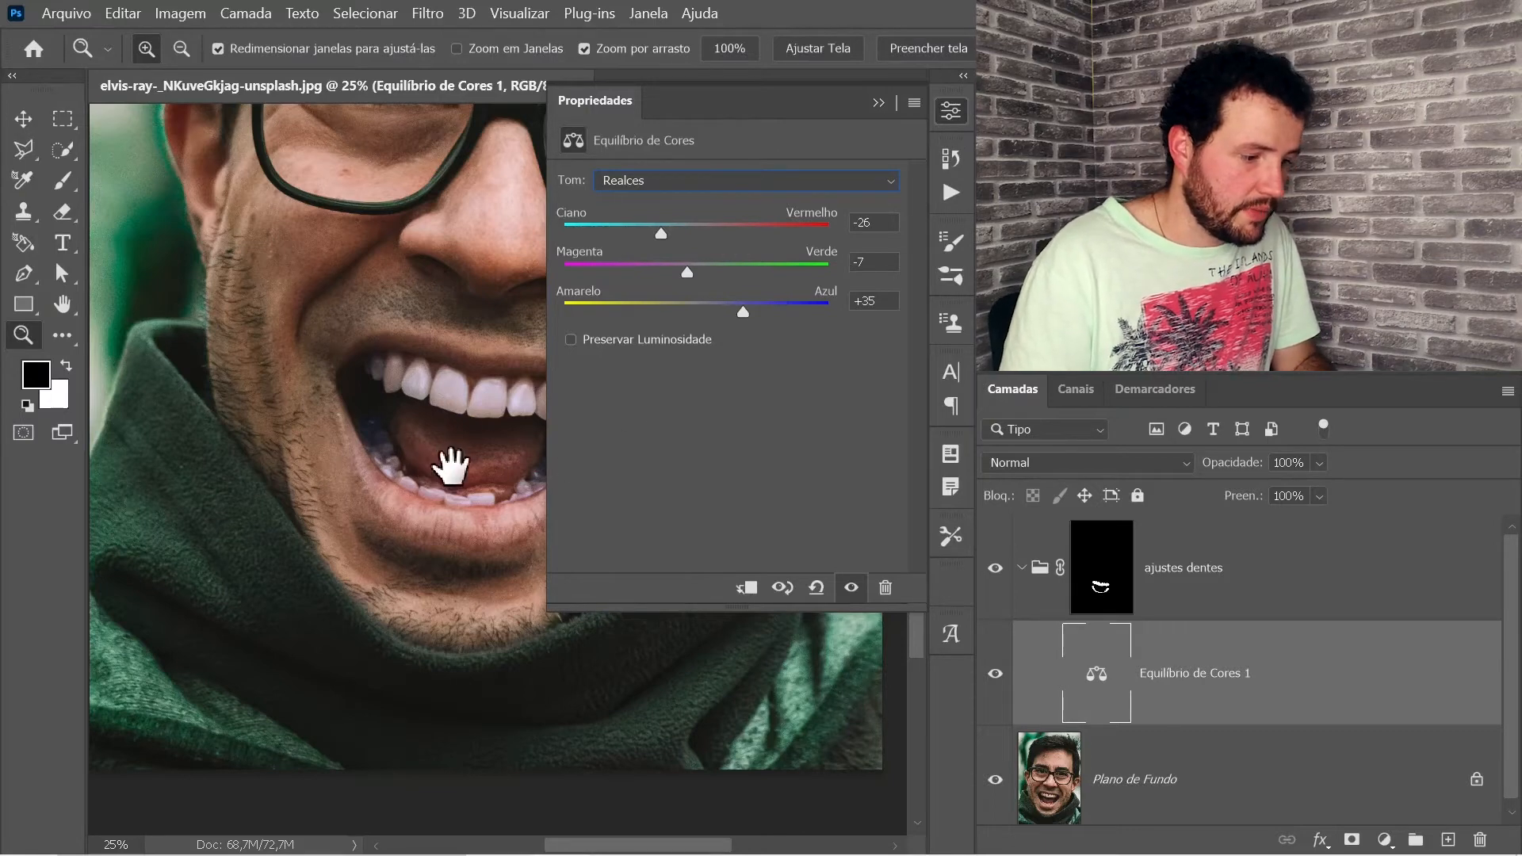
pyautogui.moveTo(452, 462); pyautogui.dragTo(327, 438)
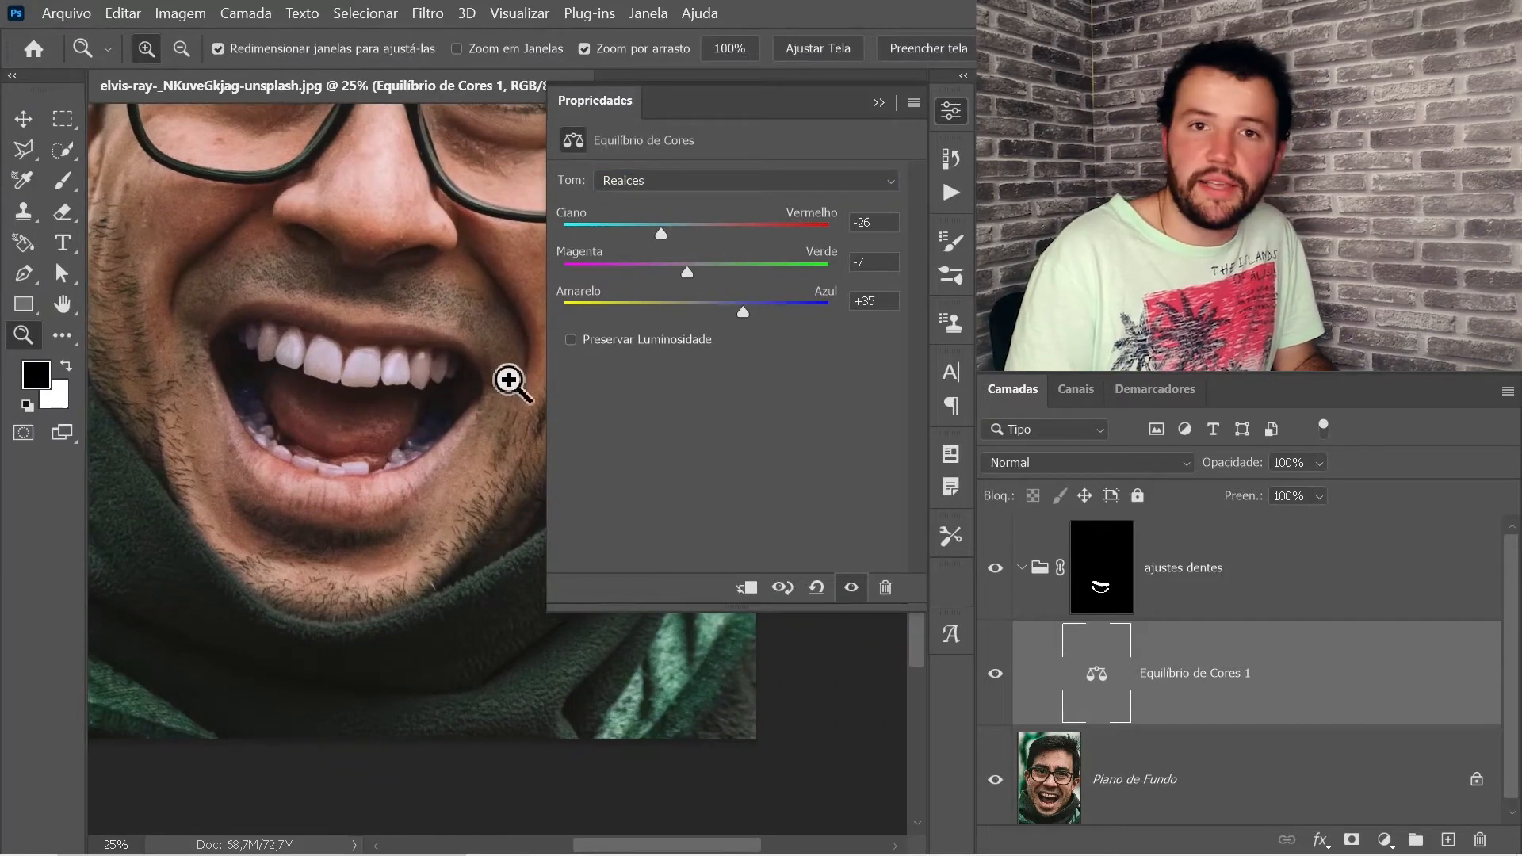
pyautogui.click(954, 111)
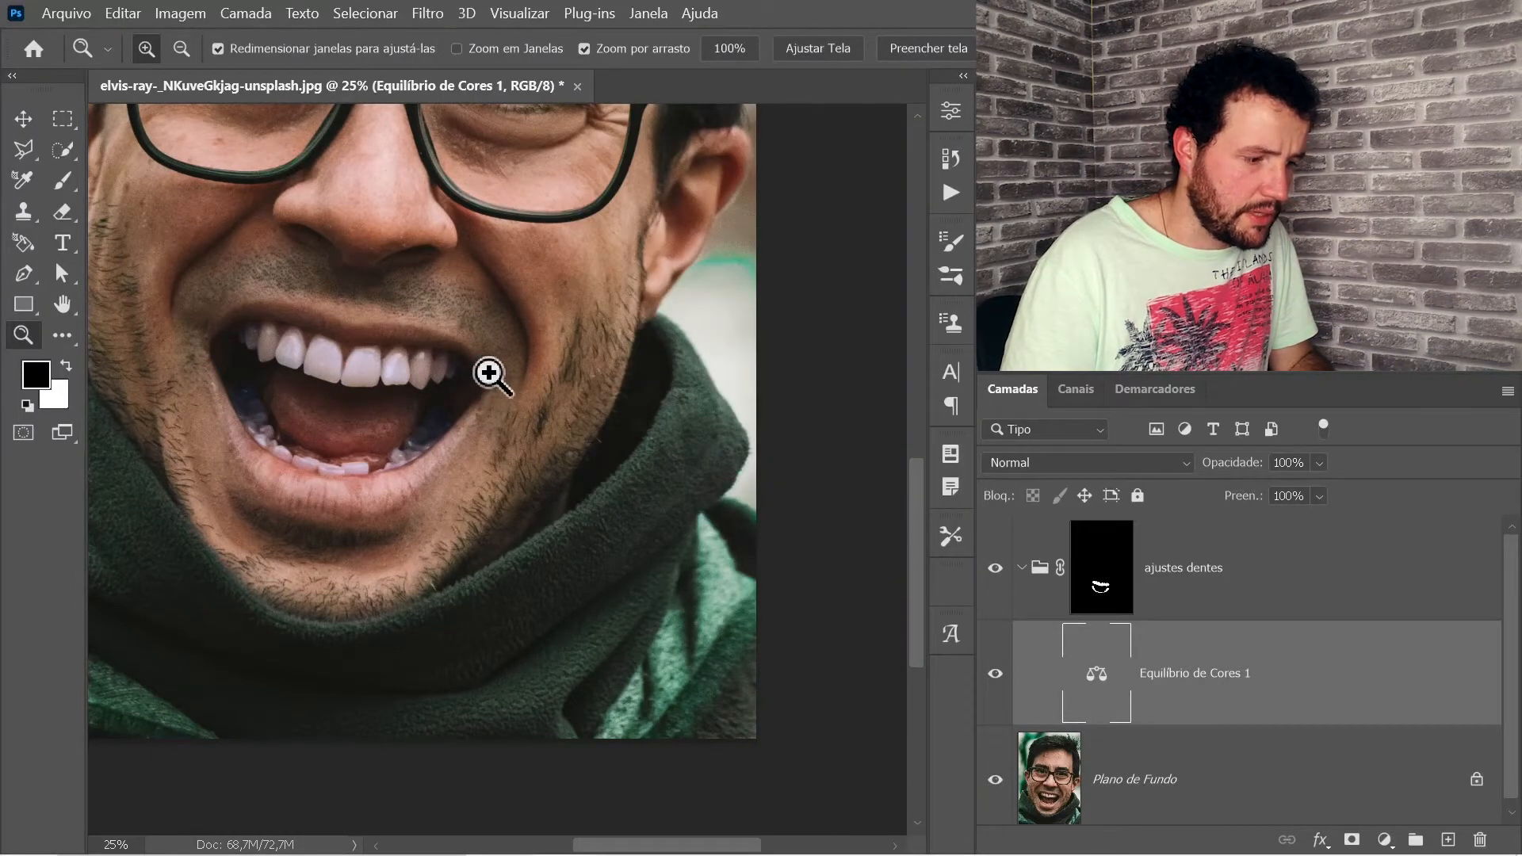
pyautogui.moveTo(490, 371); pyautogui.dragTo(412, 405)
pyautogui.click(384, 397)
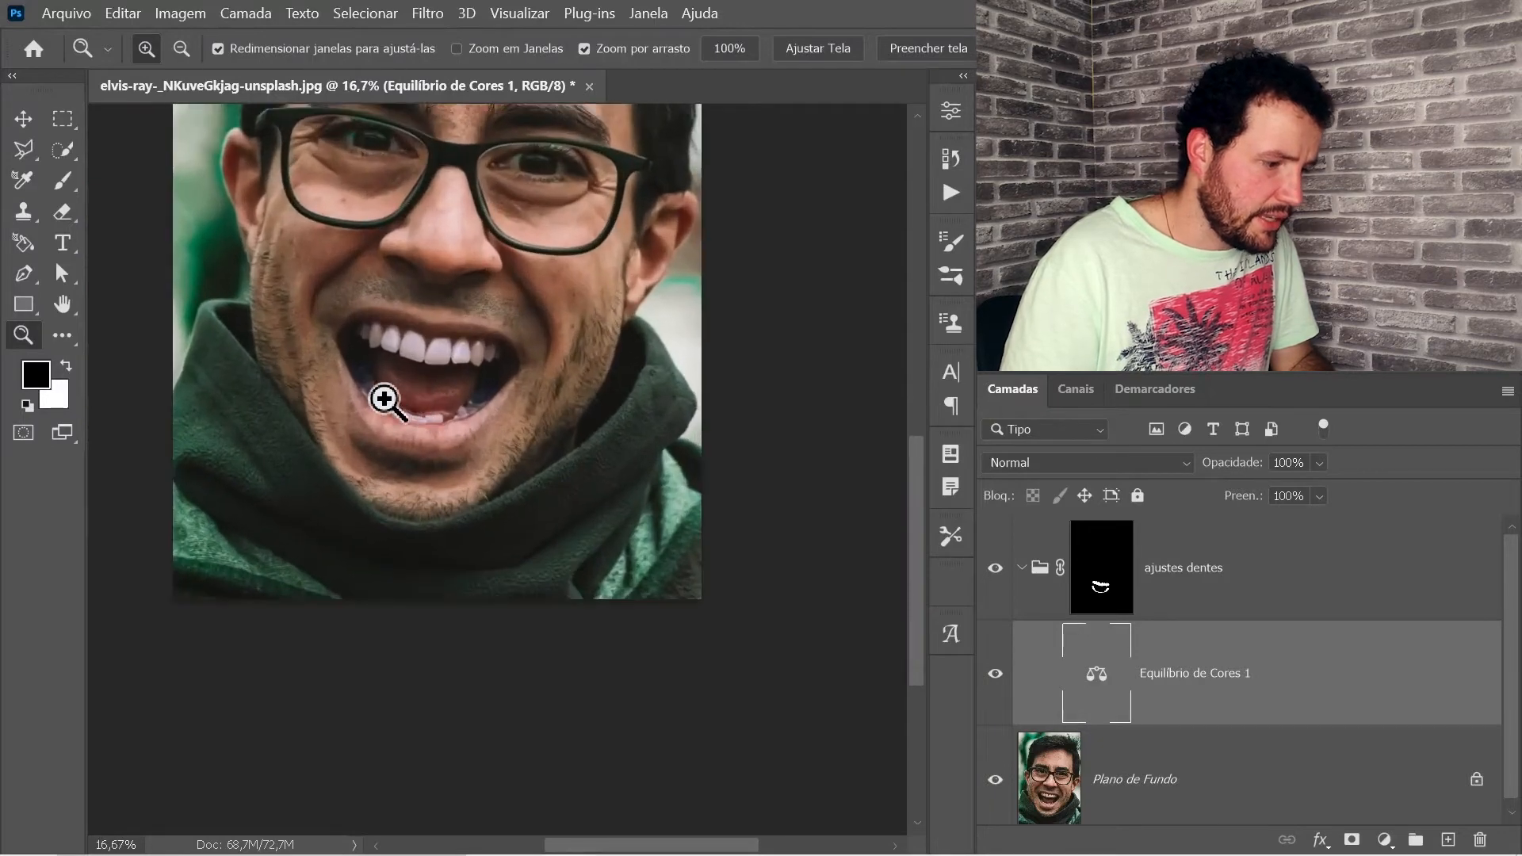
pyautogui.click(373, 408)
pyautogui.click(356, 360)
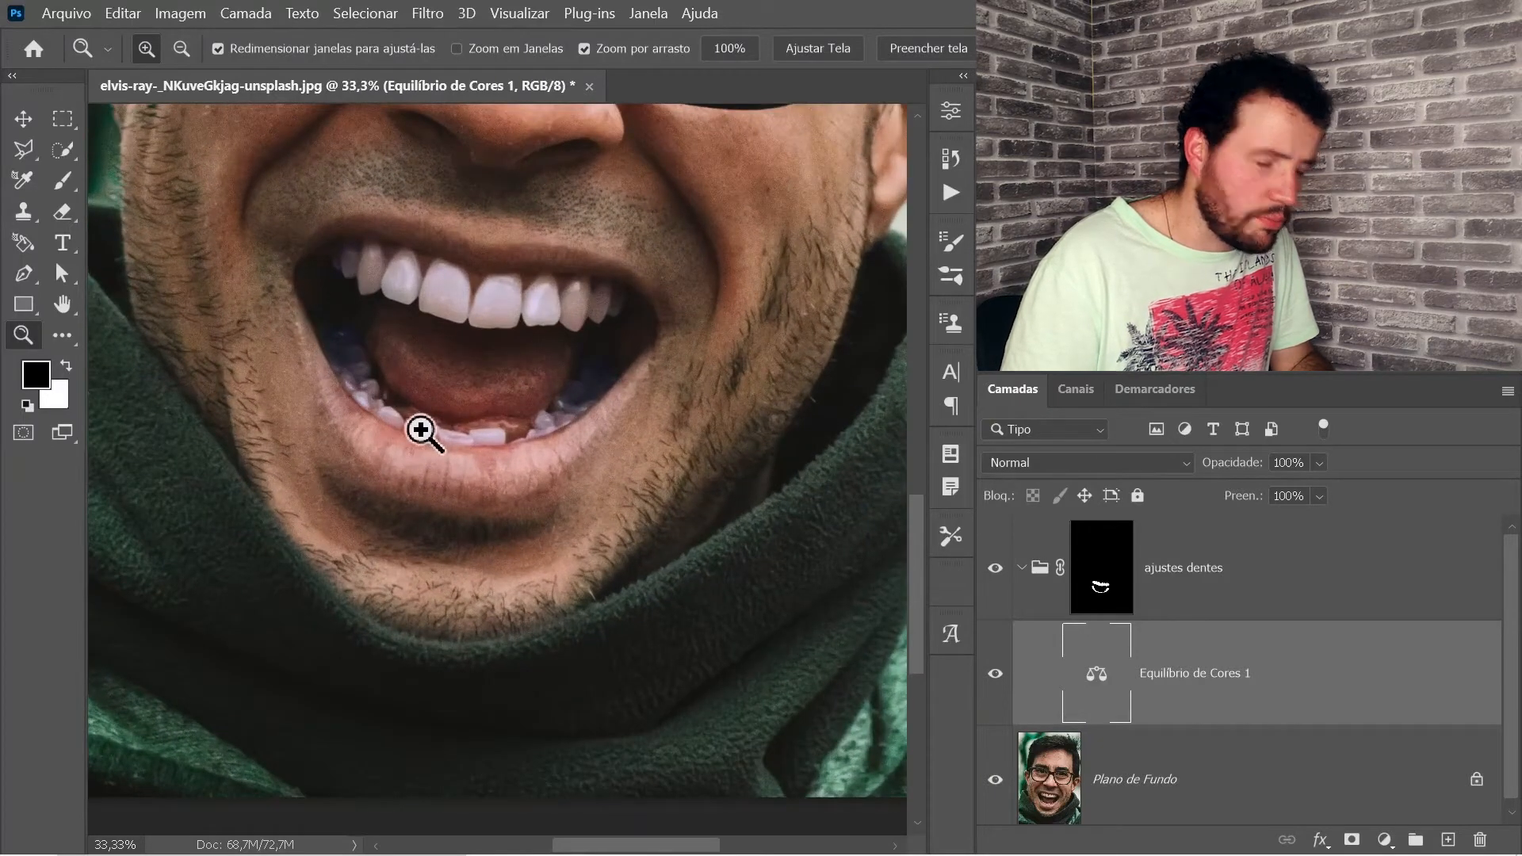
pyautogui.keyDown('alt'); pyautogui.click(503, 365); pyautogui.keyUp('alt')
pyautogui.moveTo(516, 364); pyautogui.dragTo(571, 405)
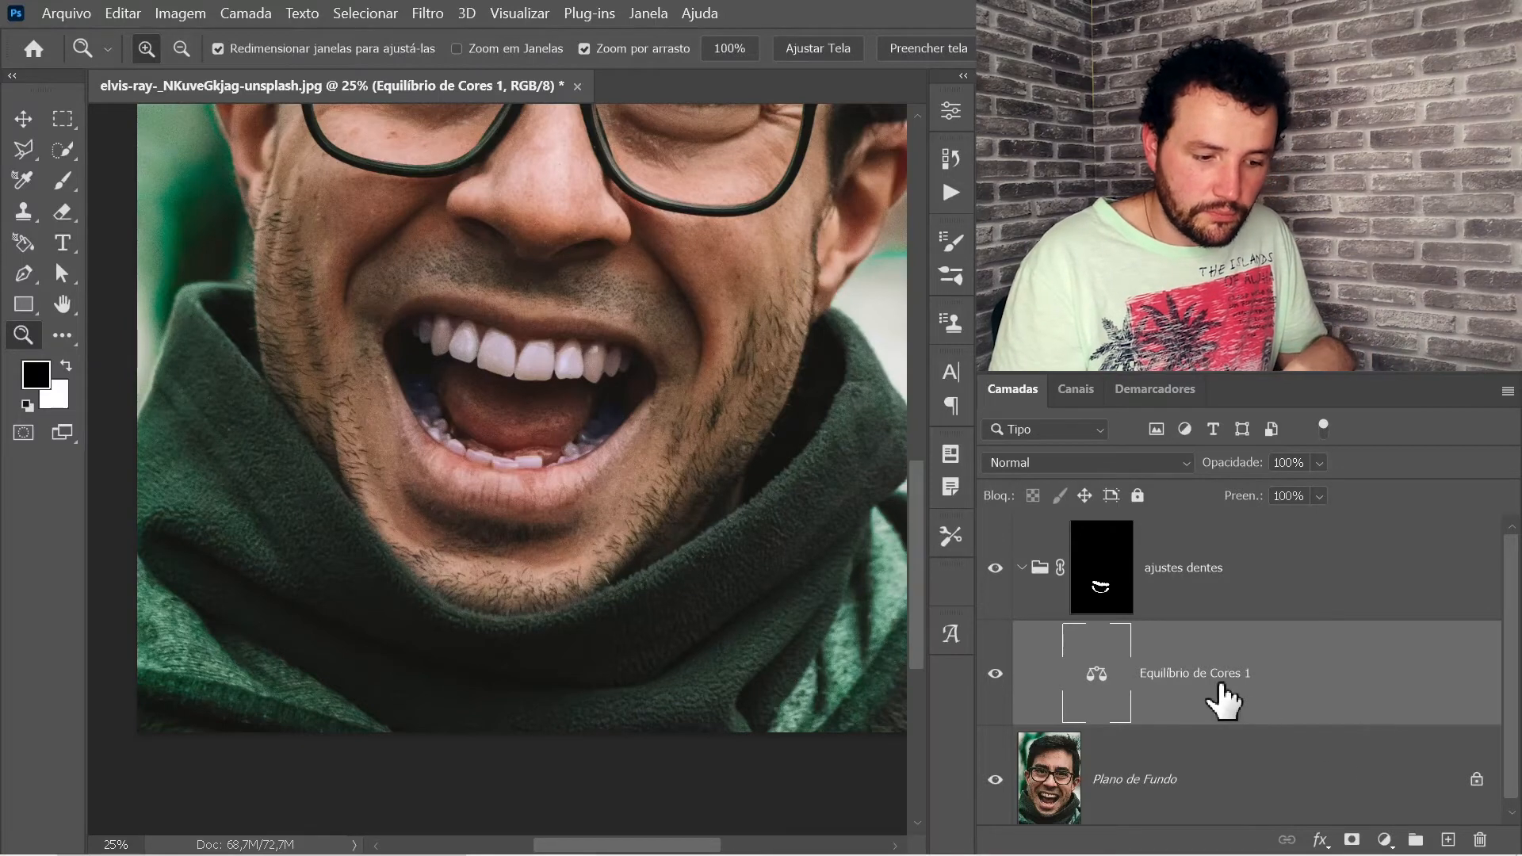
# Add a Hue/Saturation adjustment above the Color Balance layer in the group and set its Saturation to -51
pyautogui.click(1384, 840)
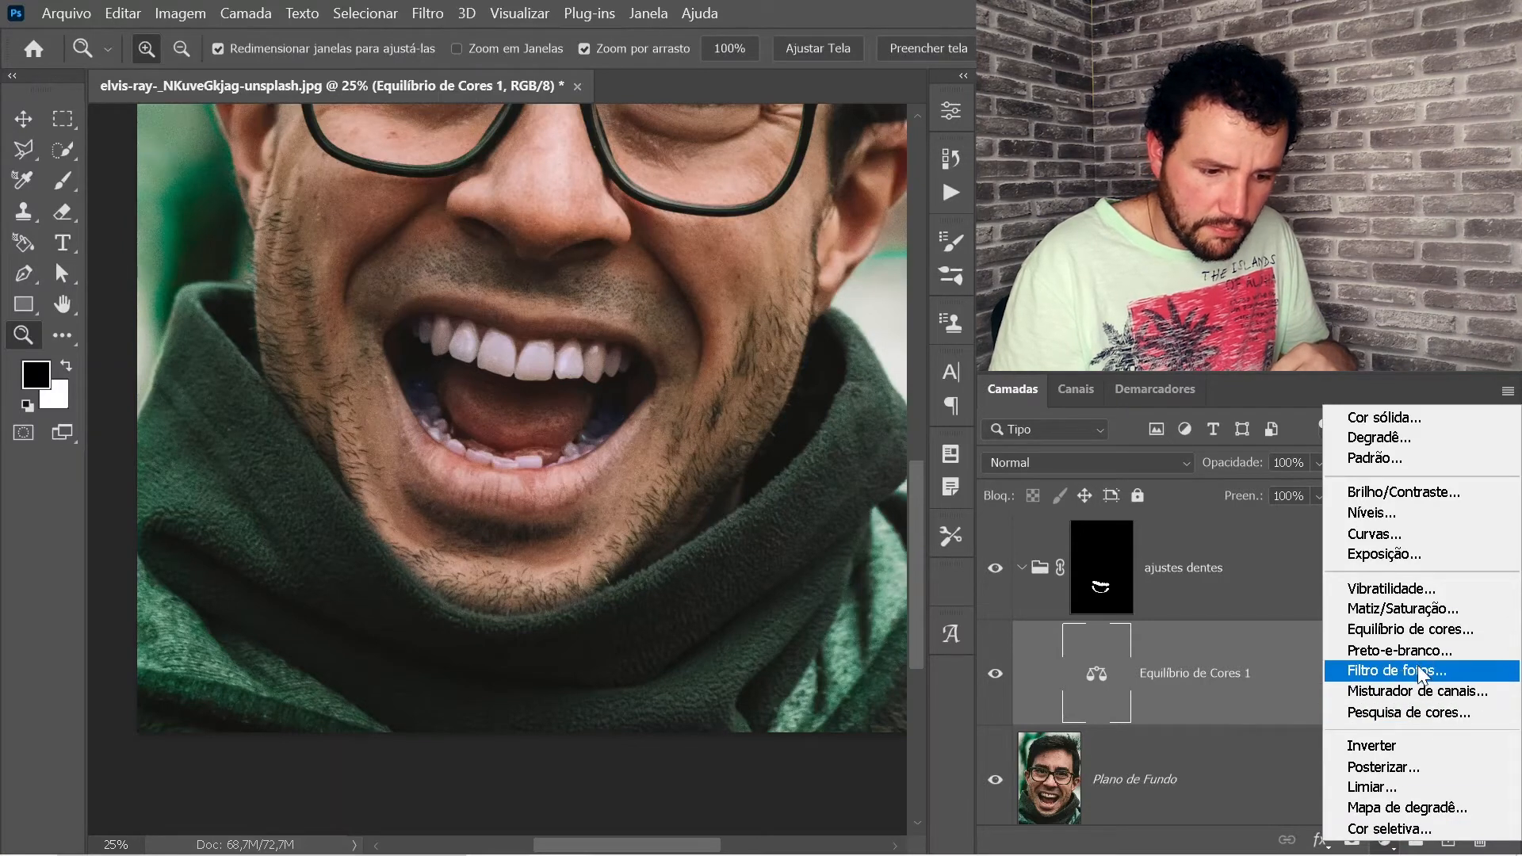
pyautogui.click(1402, 607)
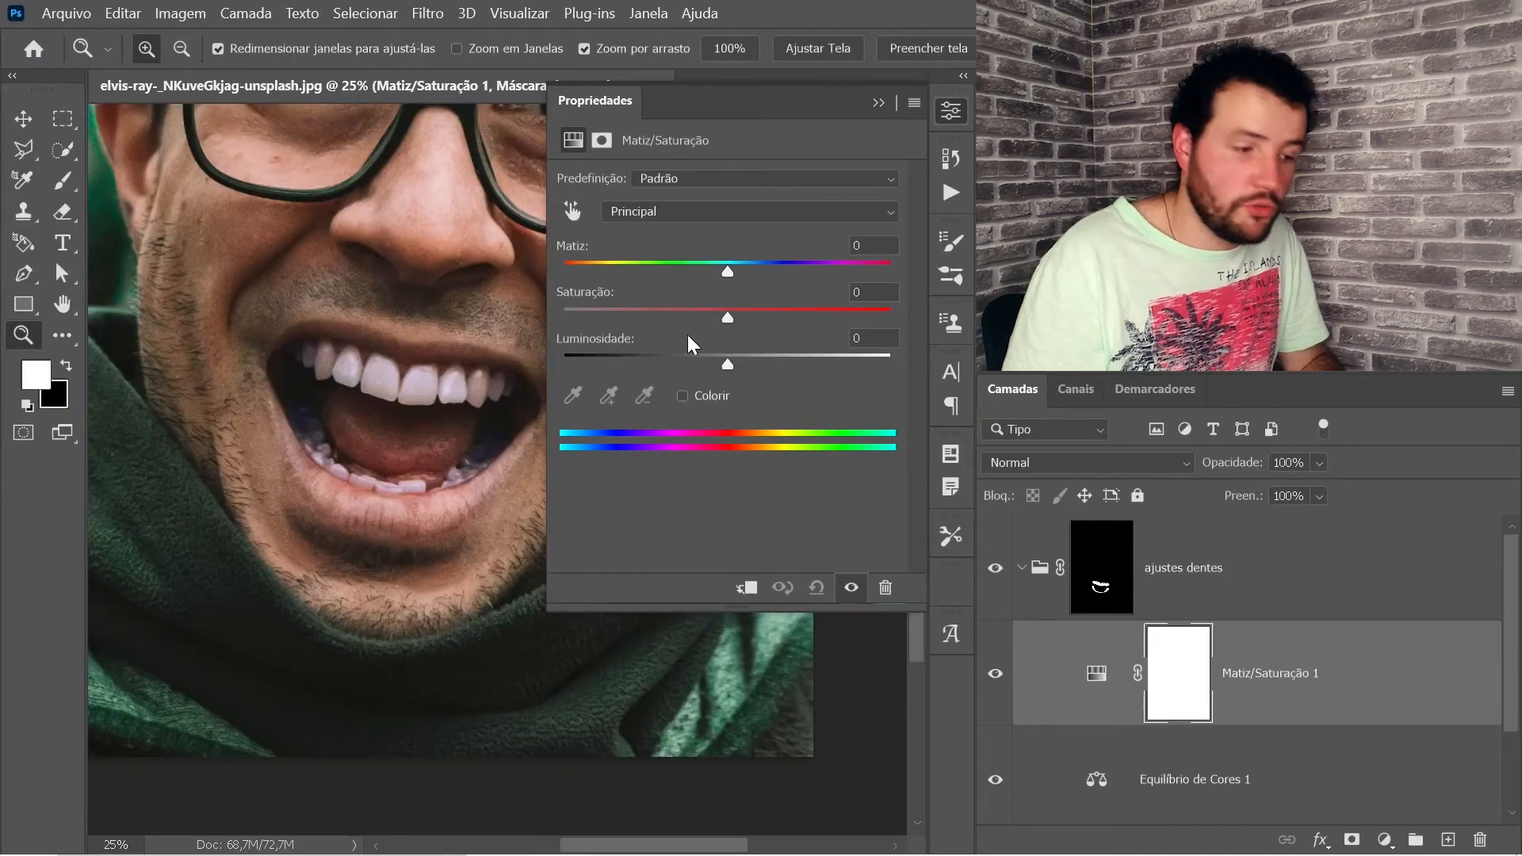
pyautogui.moveTo(727, 320); pyautogui.dragTo(663, 321)
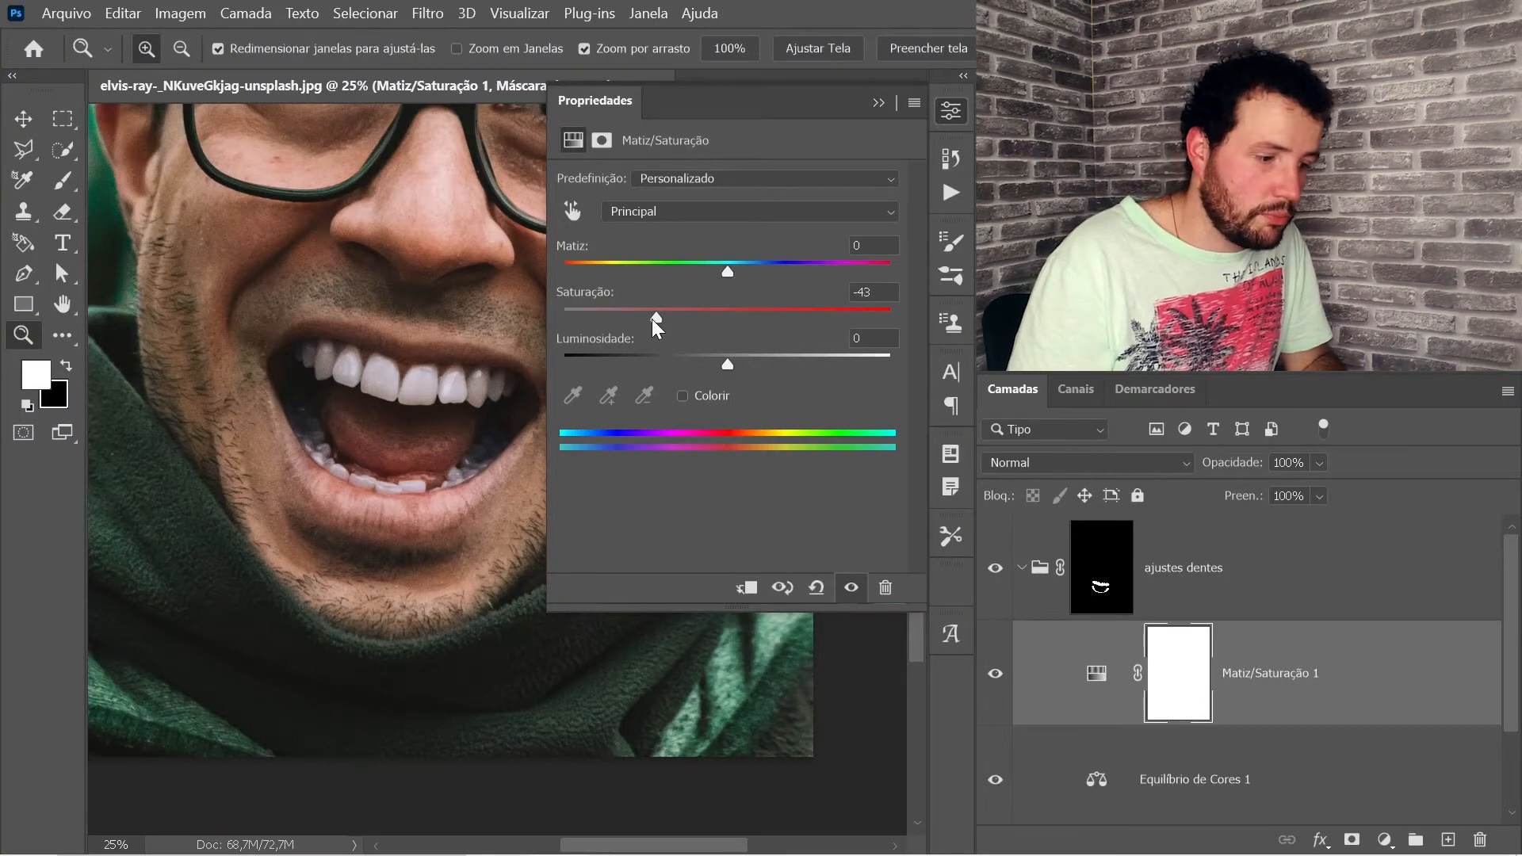
pyautogui.moveTo(658, 316)
pyautogui.mouseDown()
pyautogui.moveTo(549, 324)
pyautogui.moveTo(645, 327)
pyautogui.mouseUp()
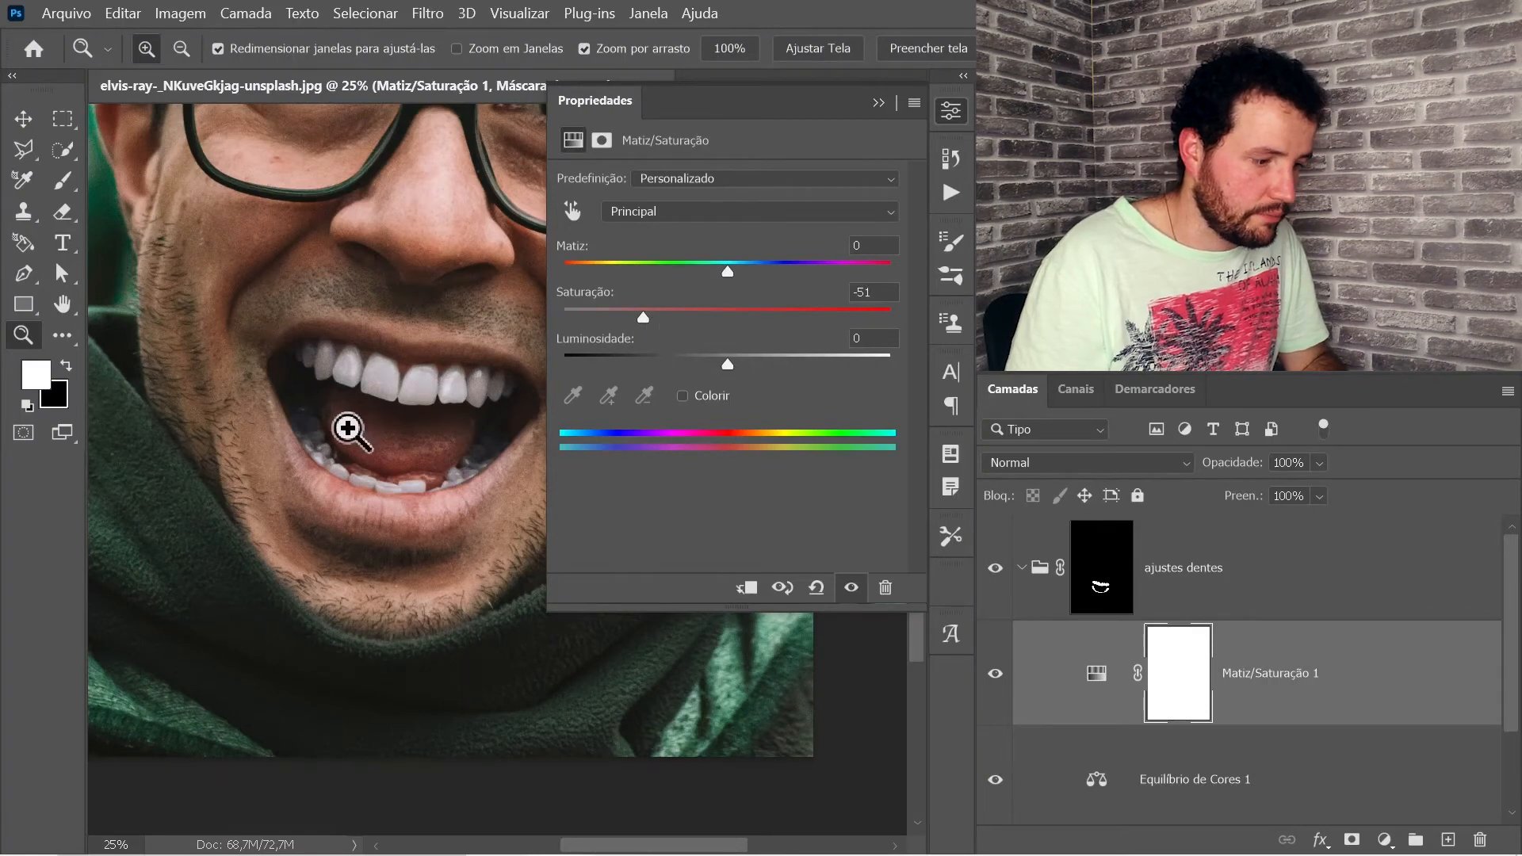
pyautogui.click(952, 113)
pyautogui.moveTo(484, 367); pyautogui.dragTo(597, 377)
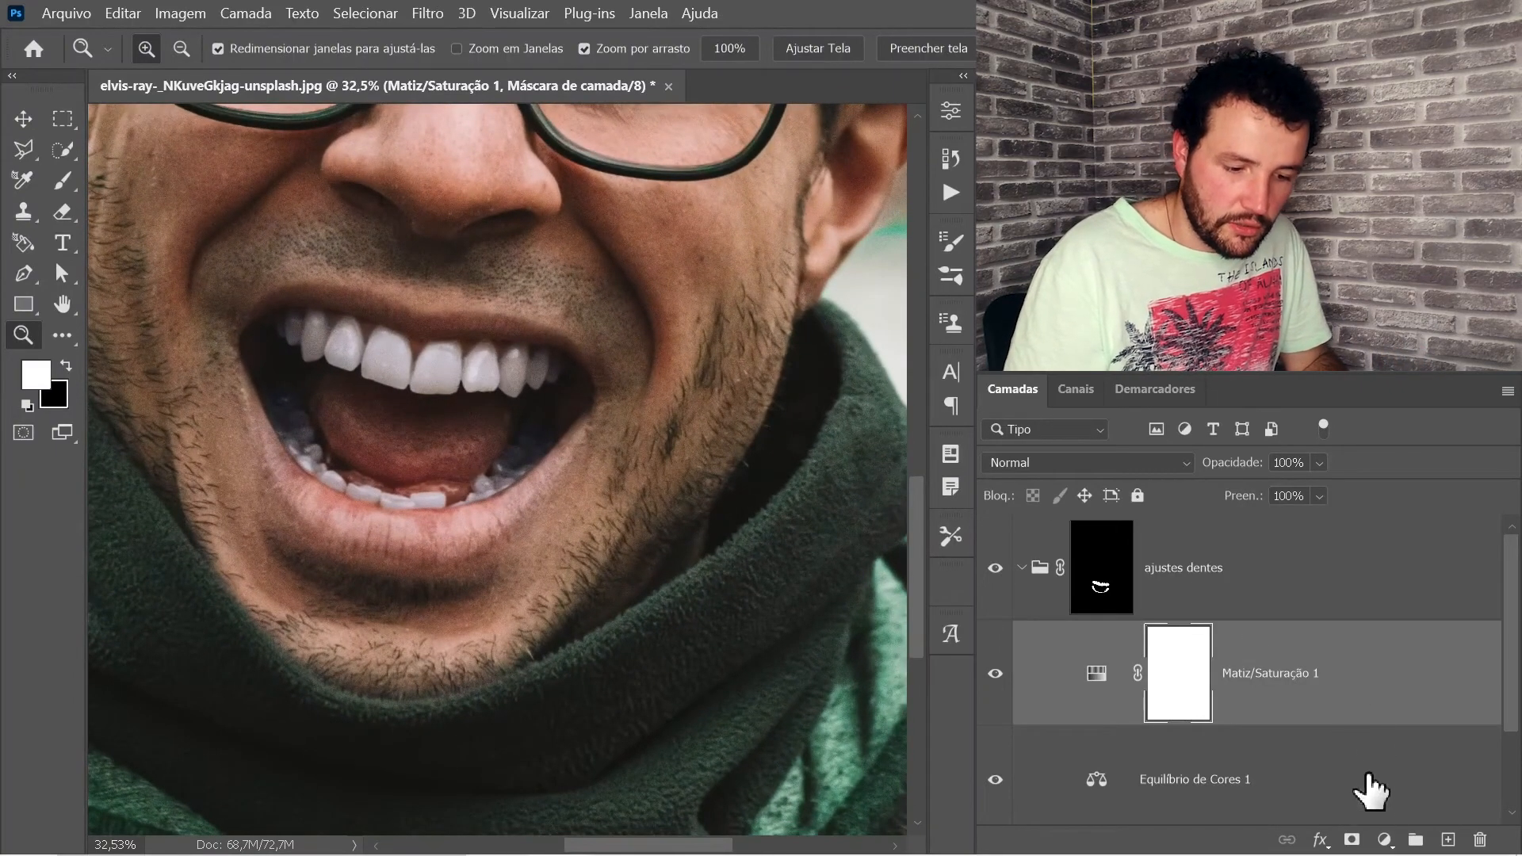
# Add a Curves adjustment and raise a point sampled from a bright upper tooth to input 171, output 189
pyautogui.click(1385, 842)
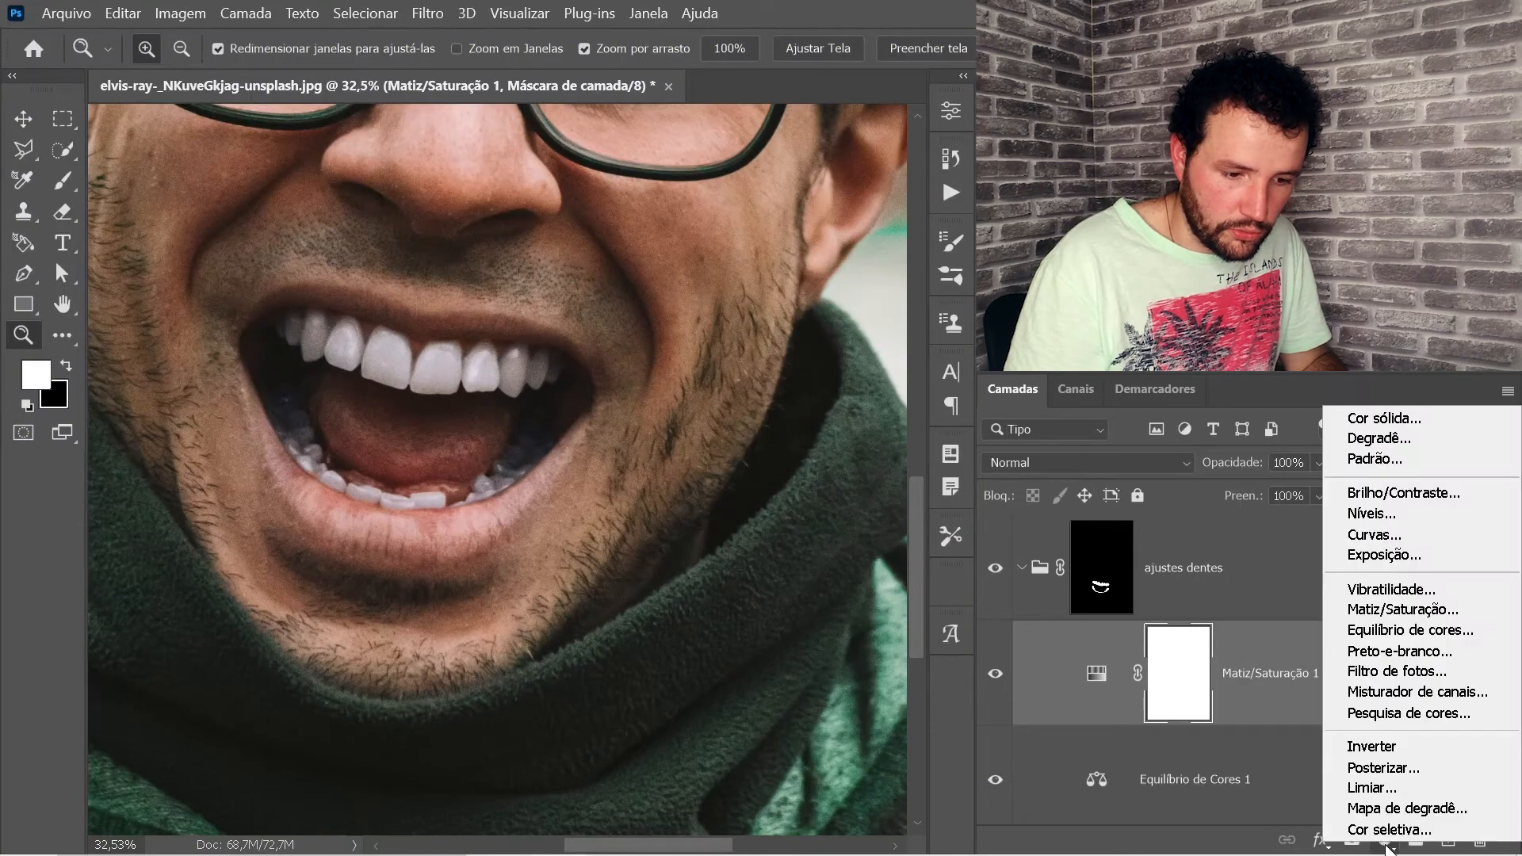
pyautogui.click(1378, 536)
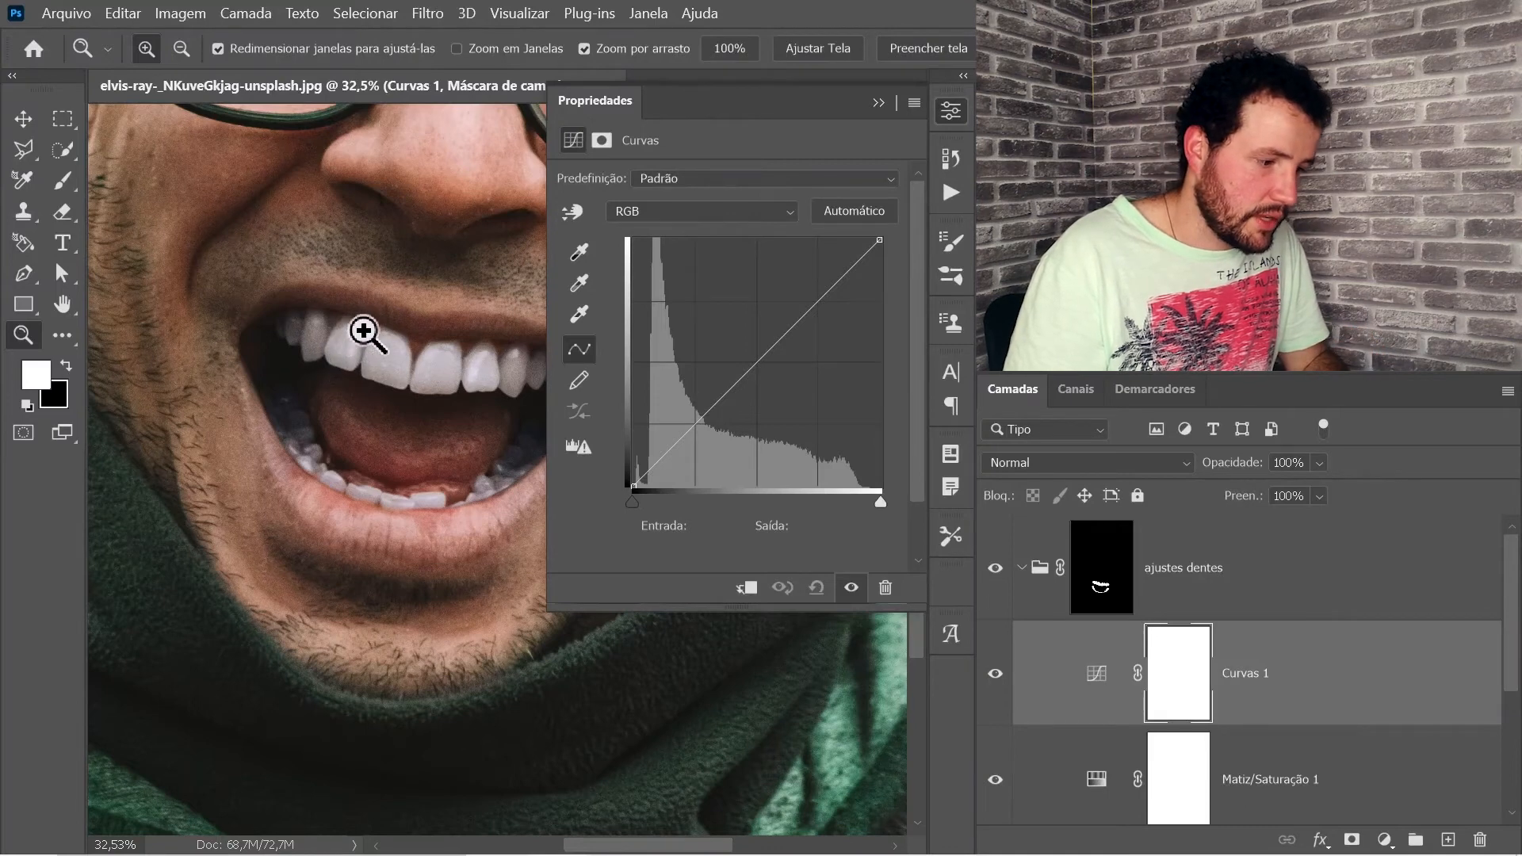
pyautogui.moveTo(364, 329); pyautogui.dragTo(482, 261)
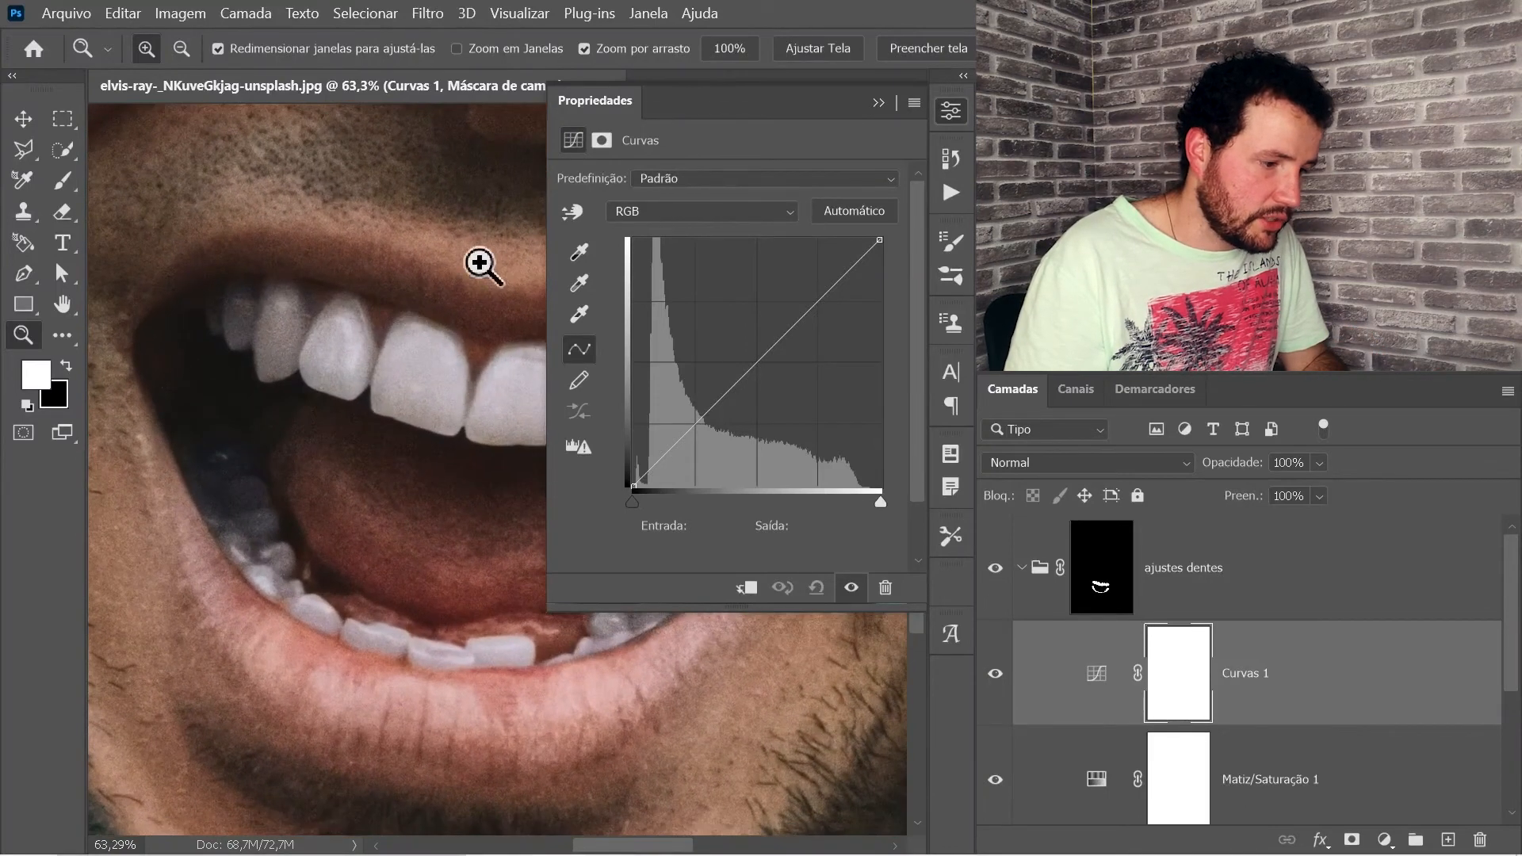
pyautogui.click(576, 211)
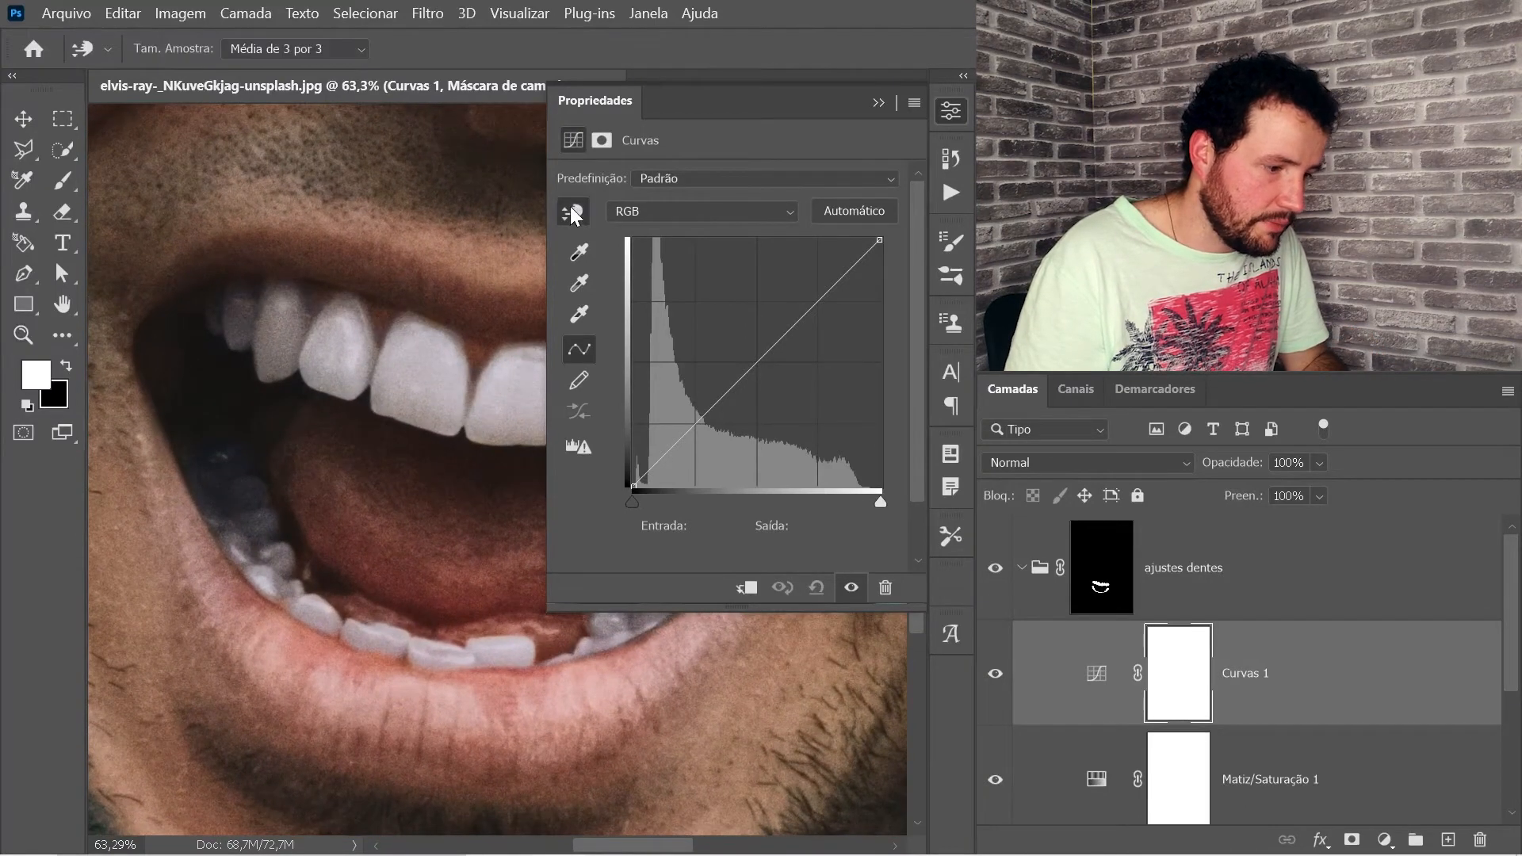
pyautogui.click(349, 317)
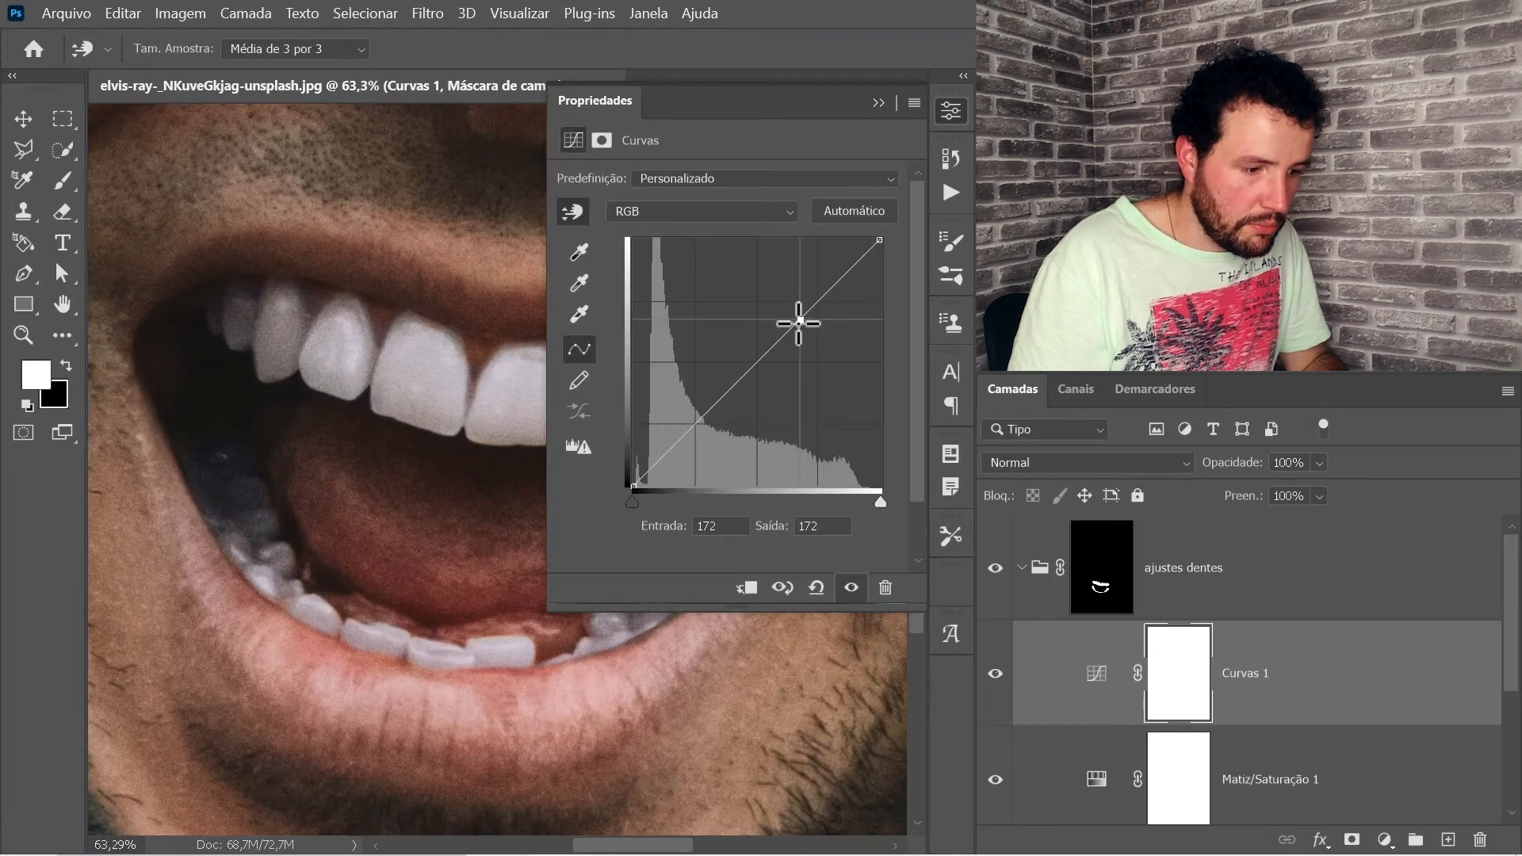
pyautogui.moveTo(799, 322); pyautogui.dragTo(798, 307)
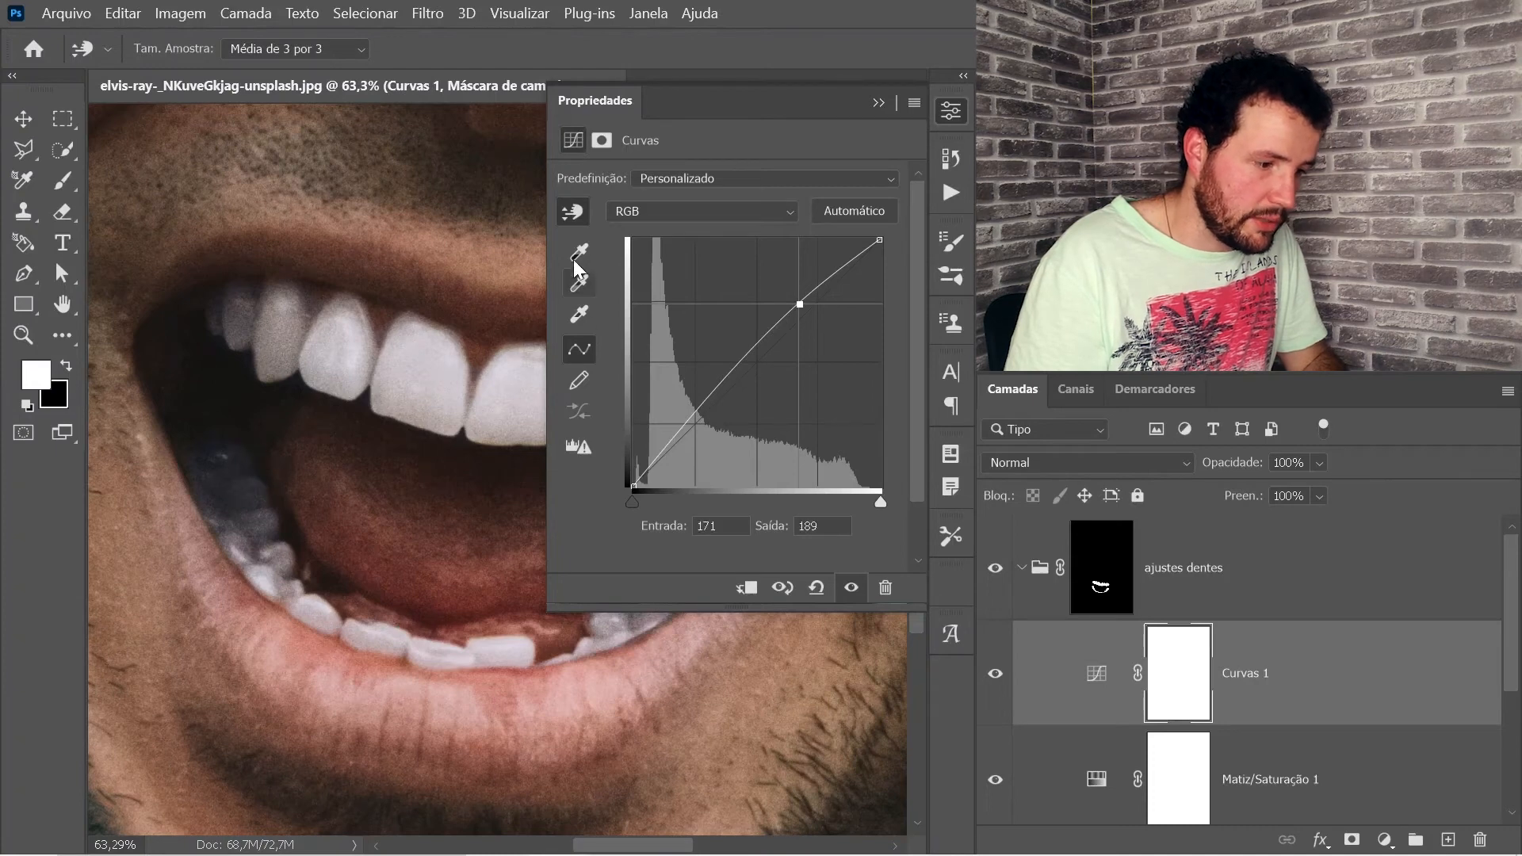
# Add a second curve point sampled from the dark area beside the lower teeth and lower it to deepen the shadows
pyautogui.click(253, 488)
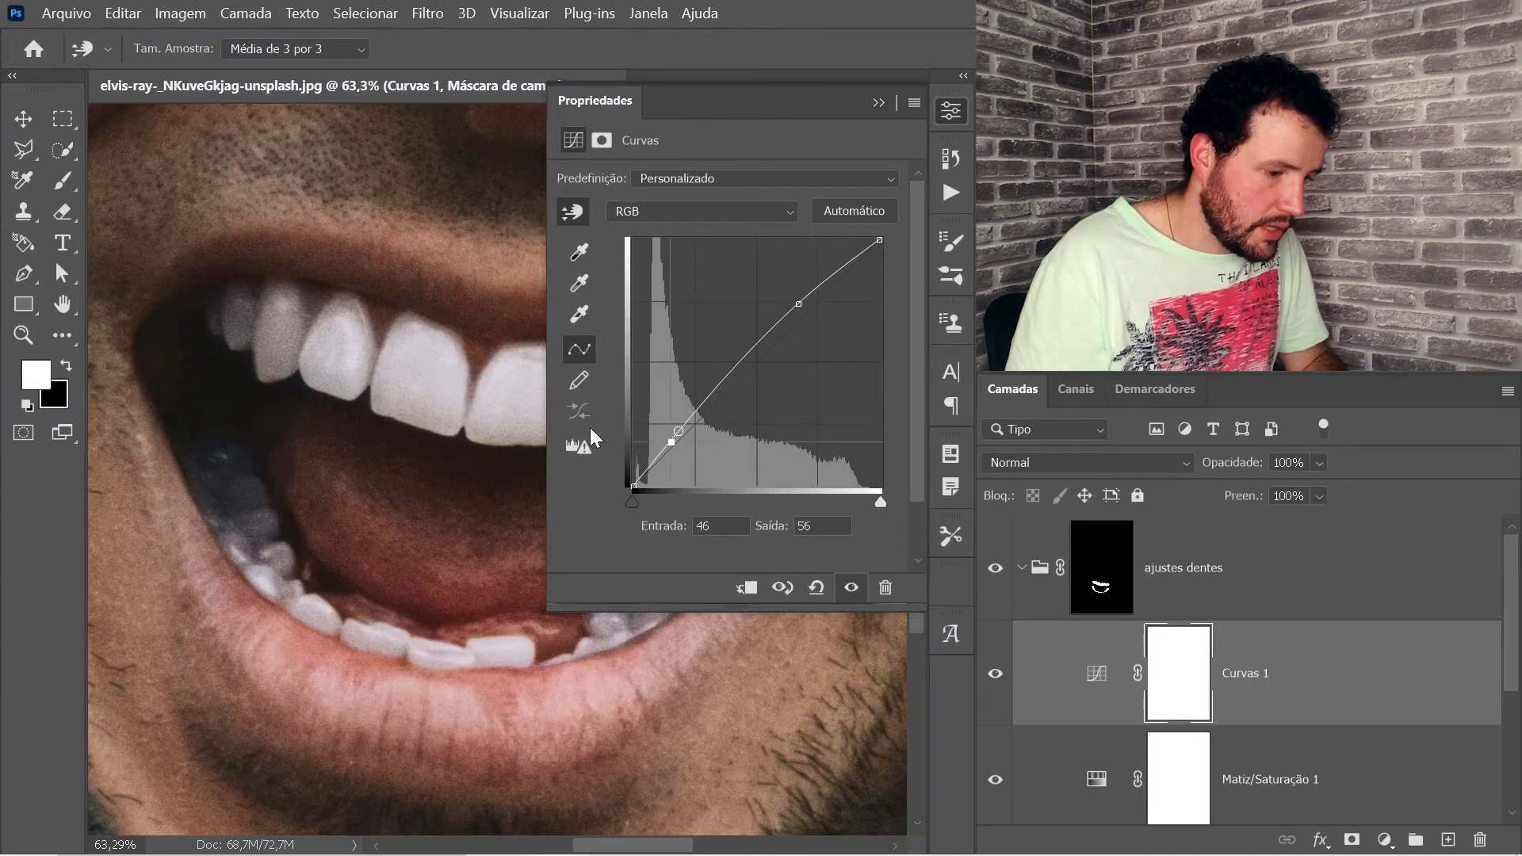
pyautogui.moveTo(672, 445); pyautogui.dragTo(672, 464)
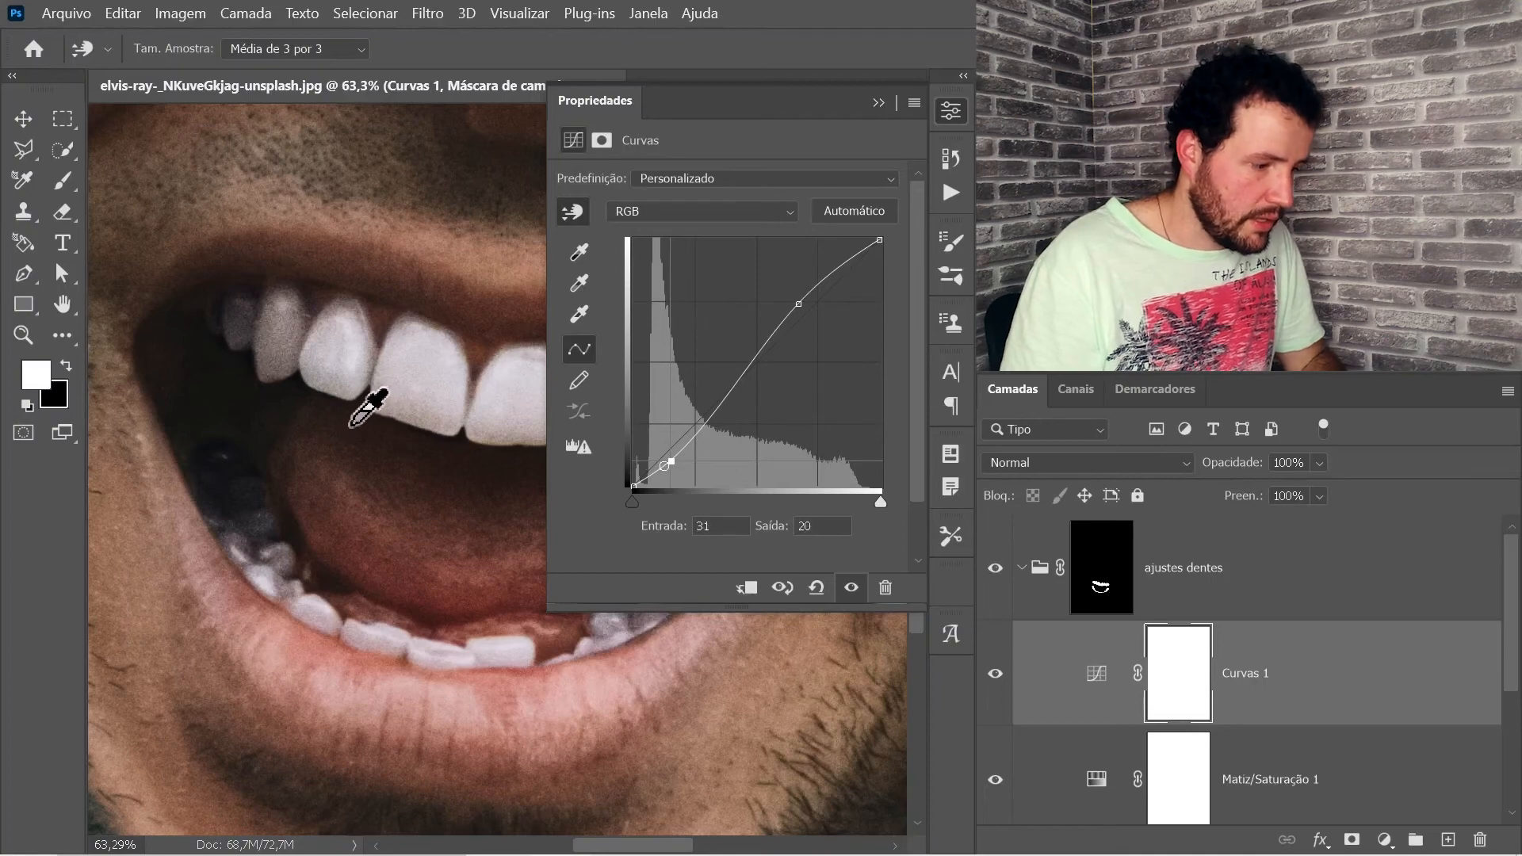
pyautogui.click(952, 111)
pyautogui.press('z')
pyautogui.moveTo(615, 412); pyautogui.dragTo(482, 510)
pyautogui.keyDown('alt'); pyautogui.click(528, 466); pyautogui.keyUp('alt')
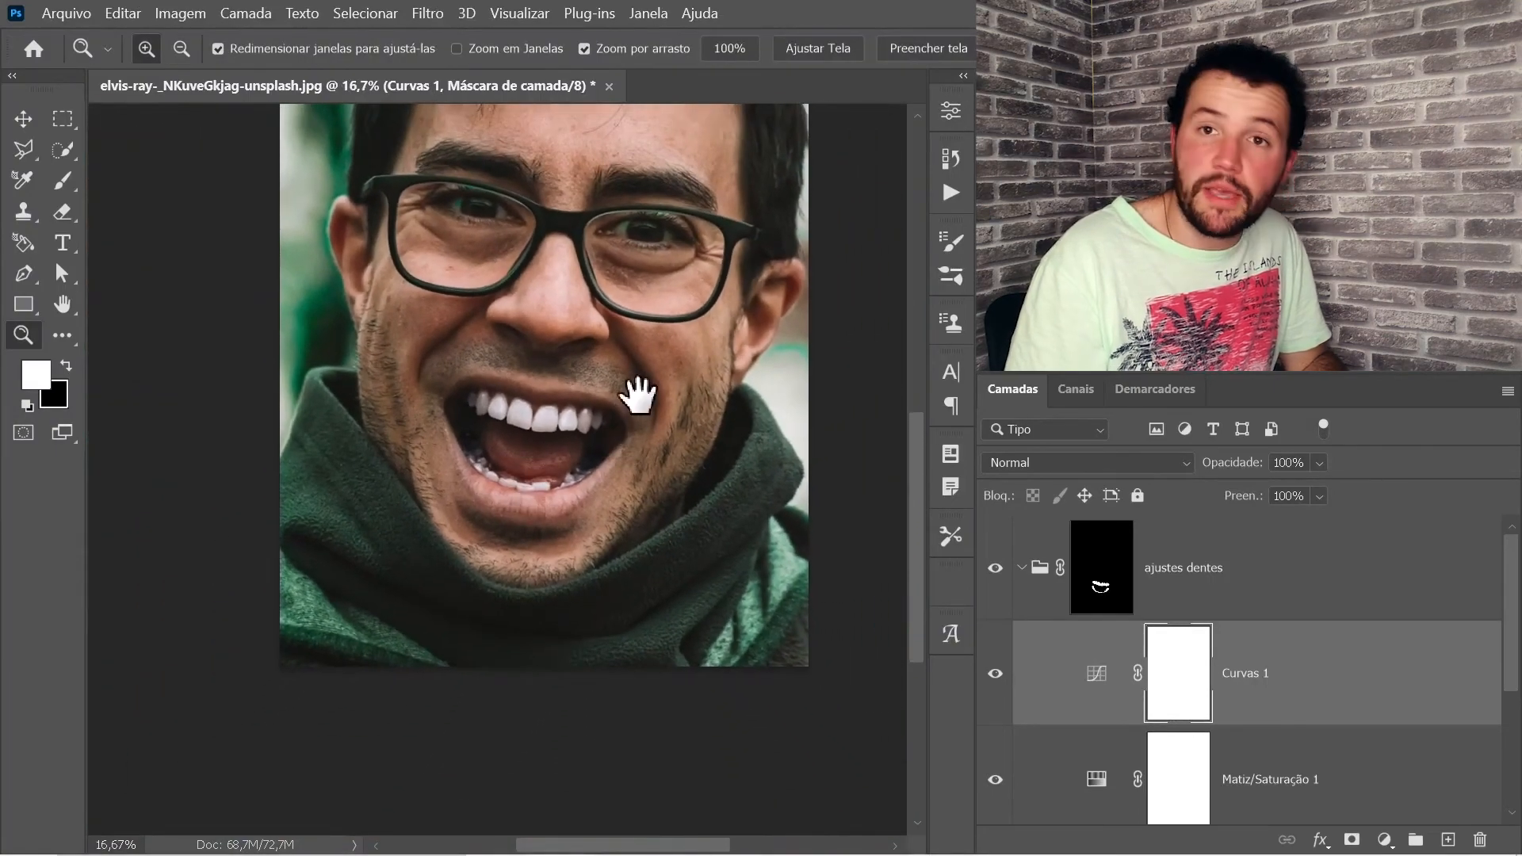
pyautogui.moveTo(639, 397); pyautogui.dragTo(666, 423)
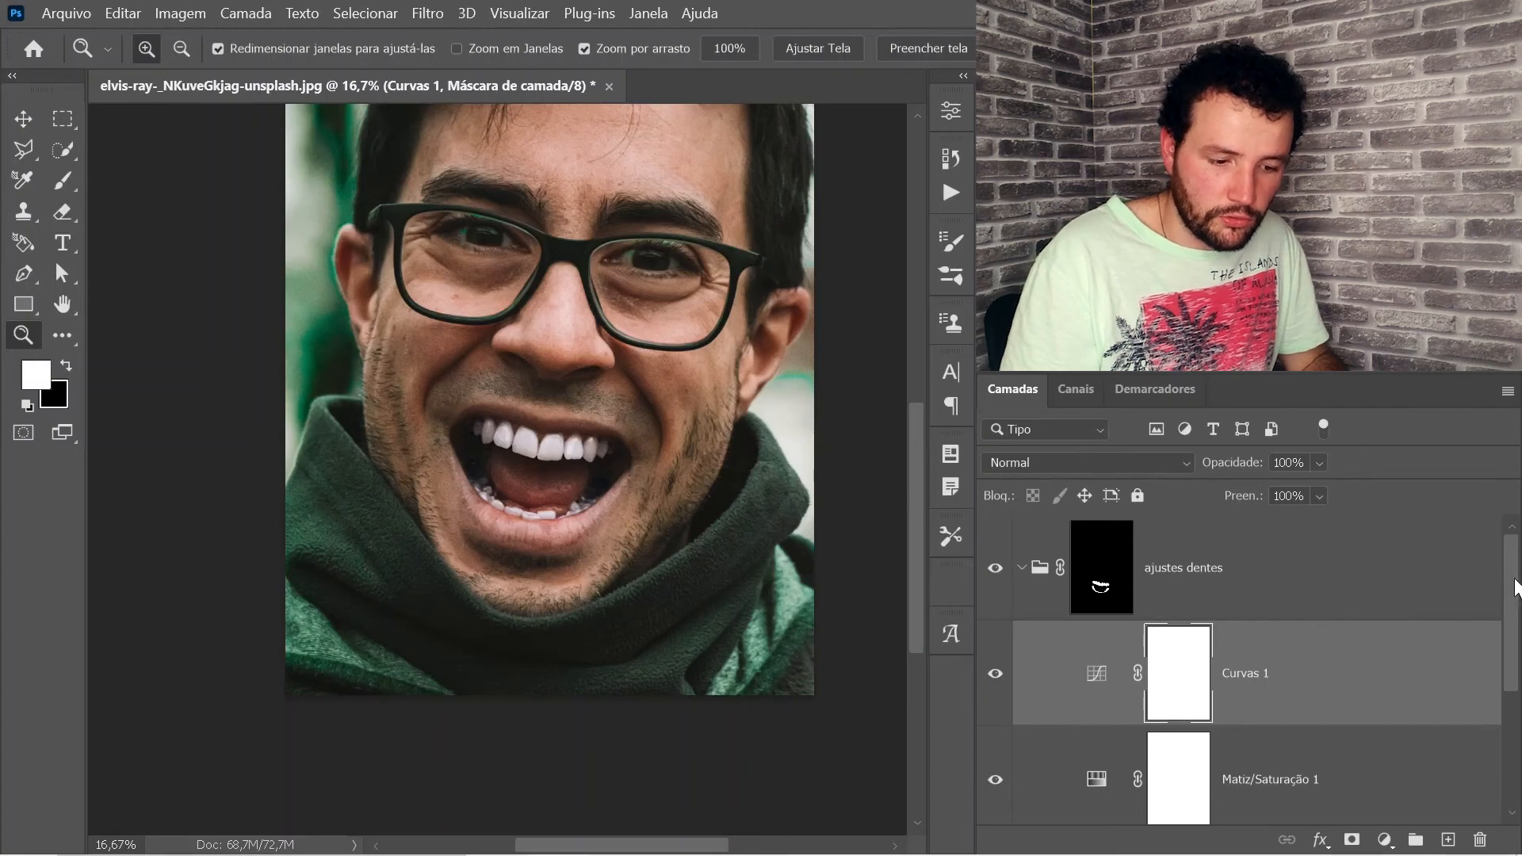
# Collapse the "ajustes dentes" group and select it
pyautogui.scroll(-2, 1516, 589)
pyautogui.scroll(2, 1516, 589)
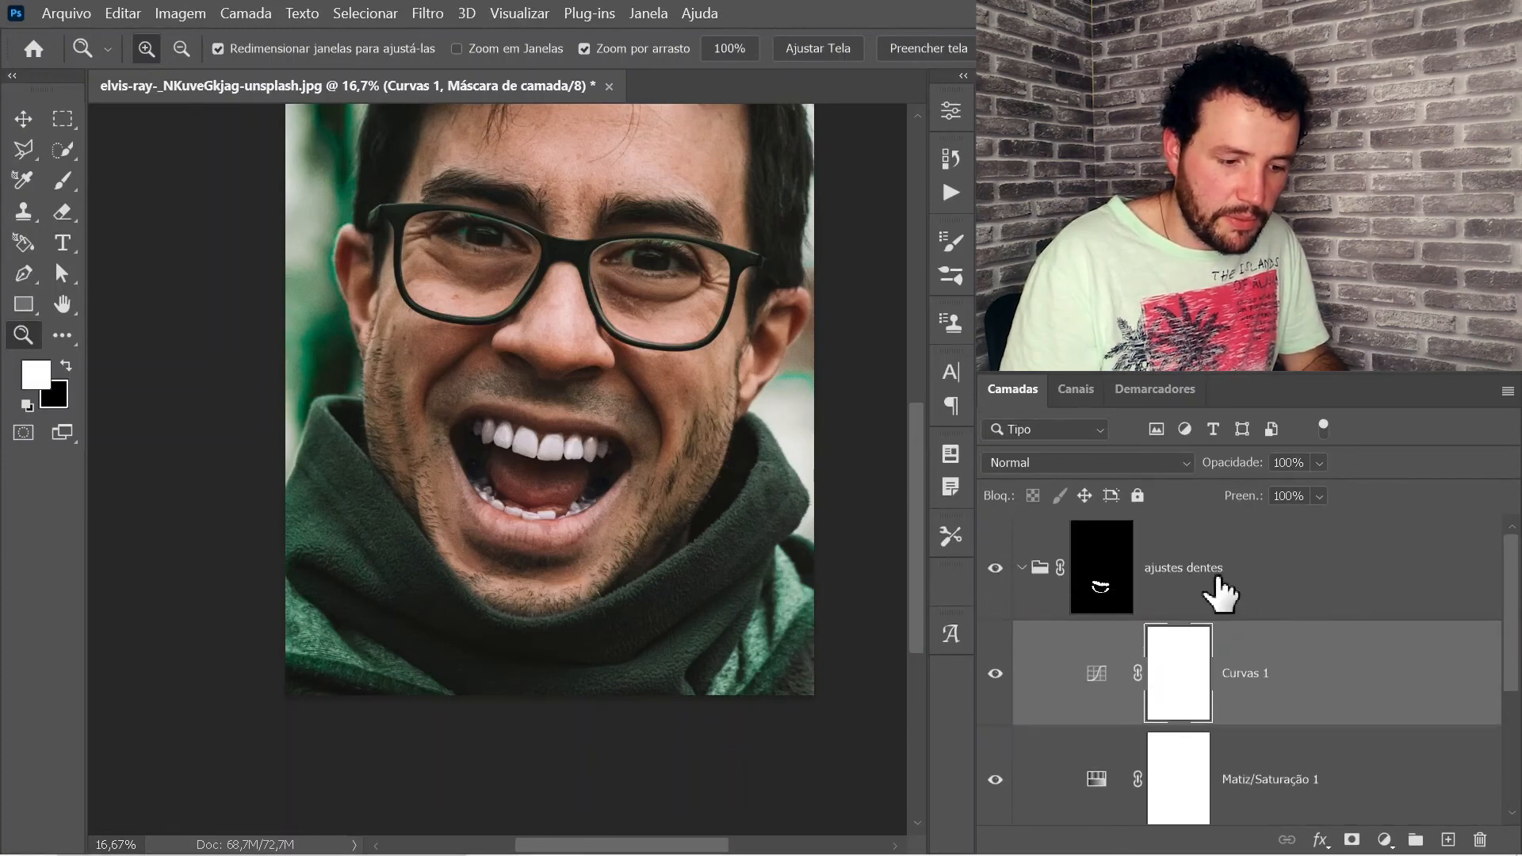
pyautogui.click(1021, 568)
pyautogui.click(1173, 585)
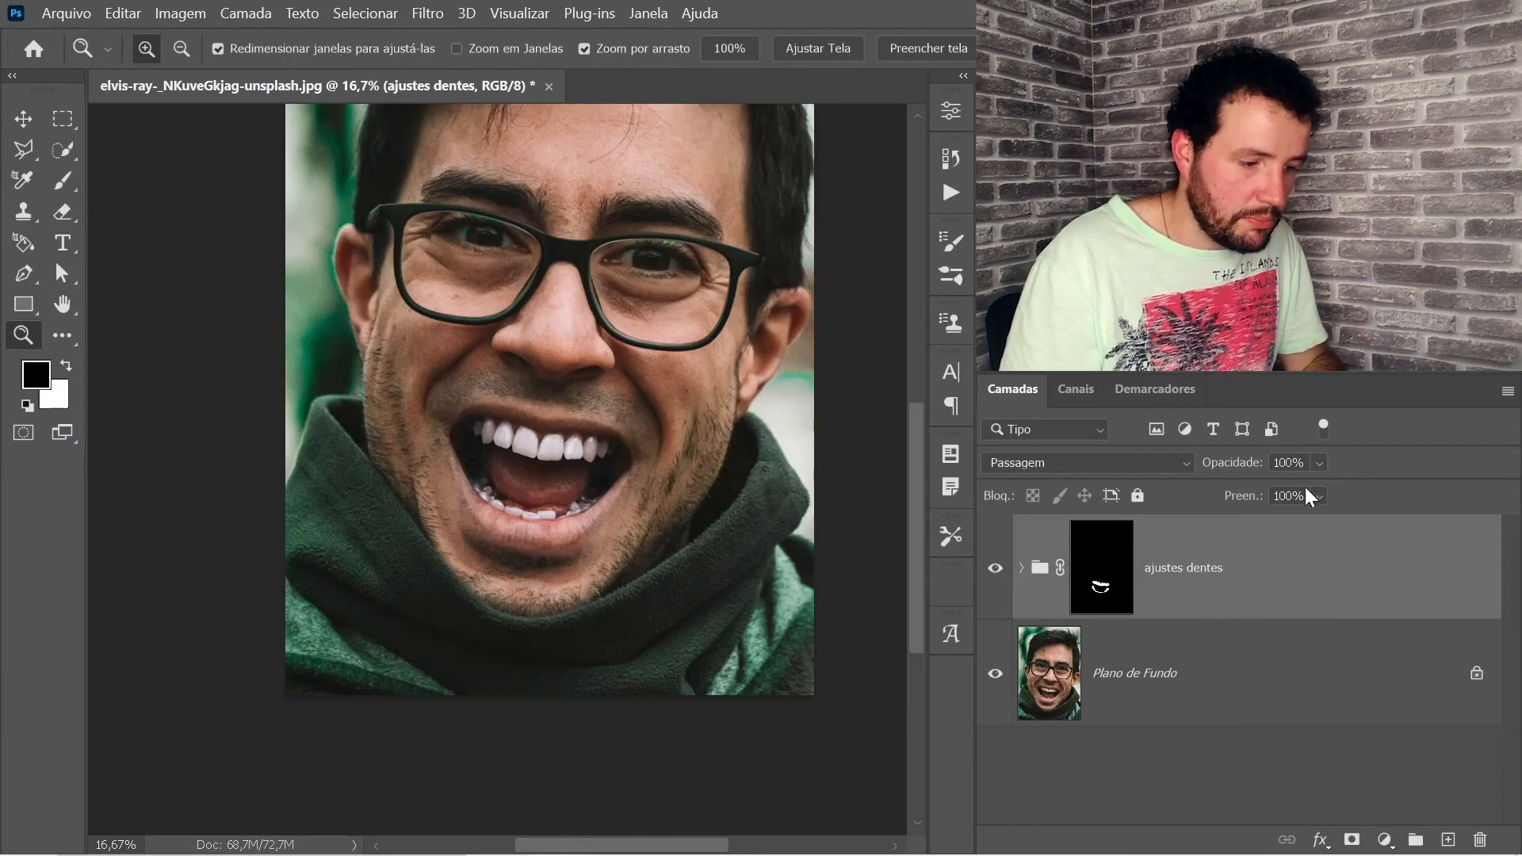
# Reduce the "ajustes dentes" group's opacity to 79% and check the whitened teeth up close and from a distance
pyautogui.click(1320, 464)
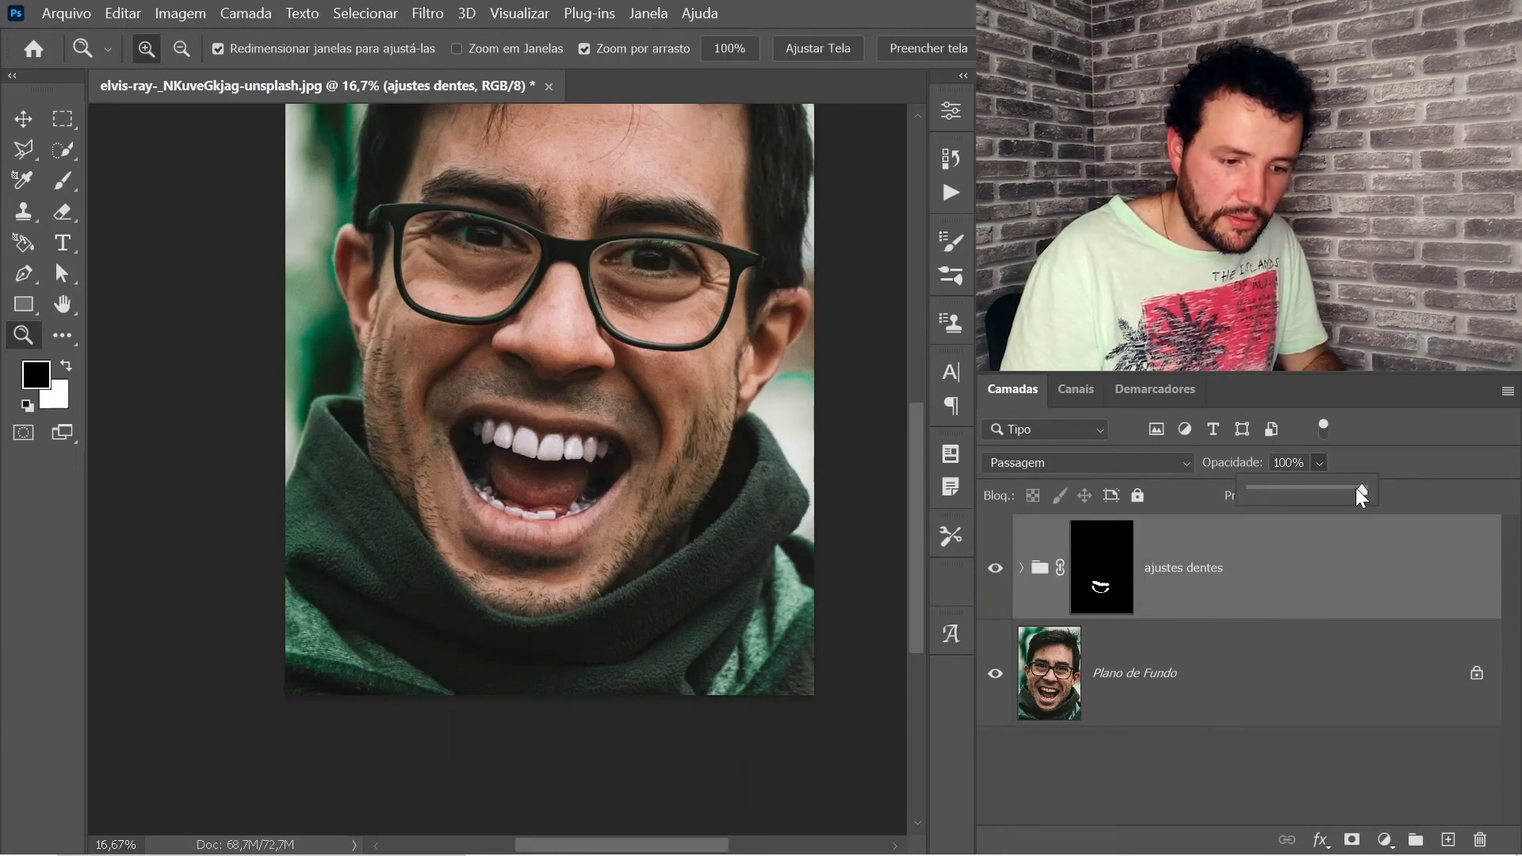
pyautogui.moveTo(1355, 487)
pyautogui.mouseDown()
pyautogui.moveTo(1307, 488)
pyautogui.moveTo(1338, 490)
pyautogui.mouseUp()
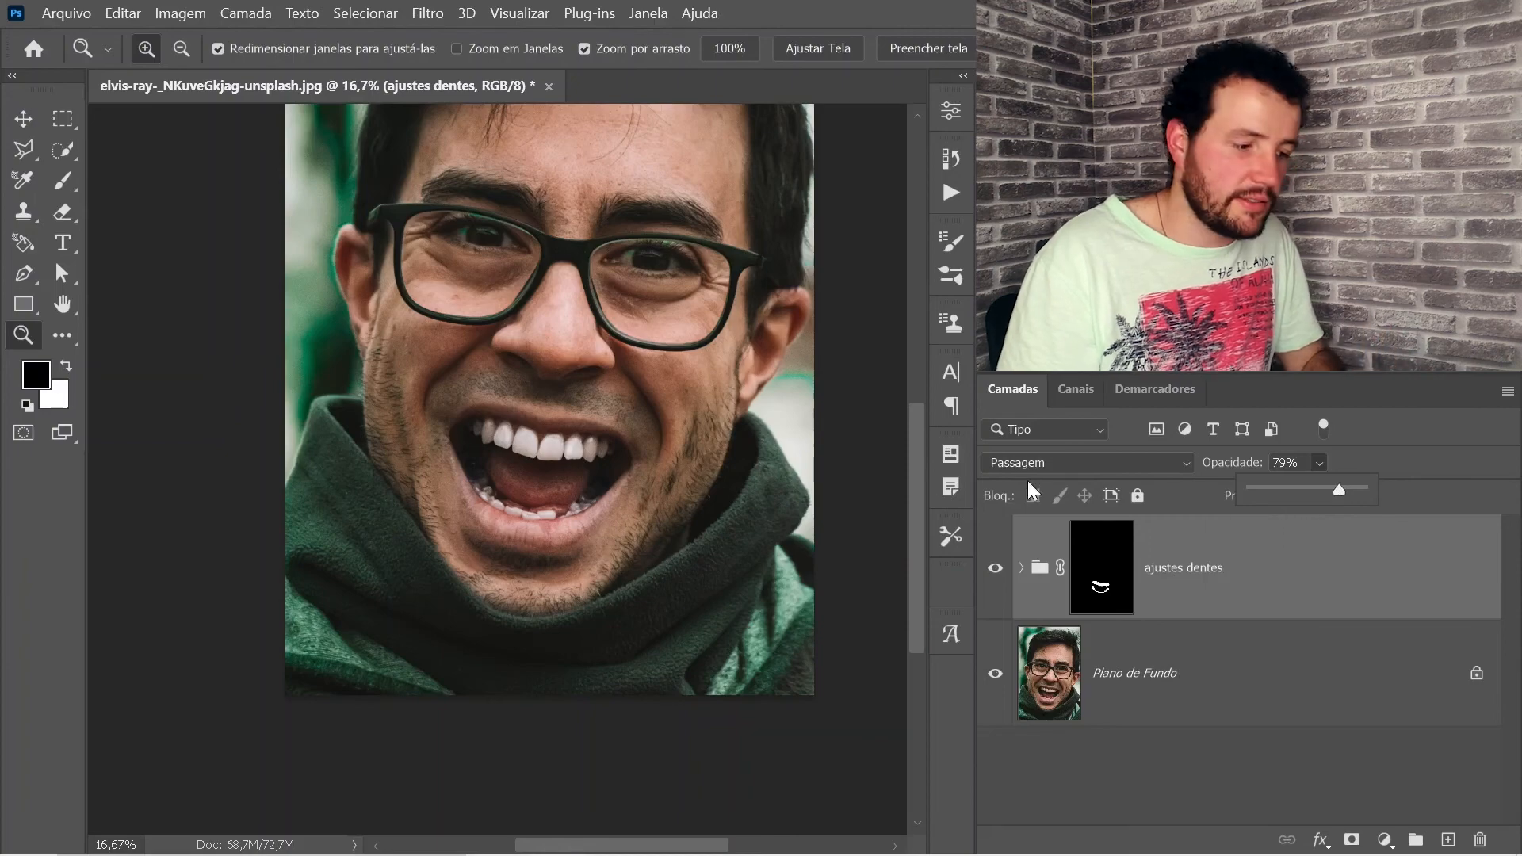
pyautogui.click(547, 464)
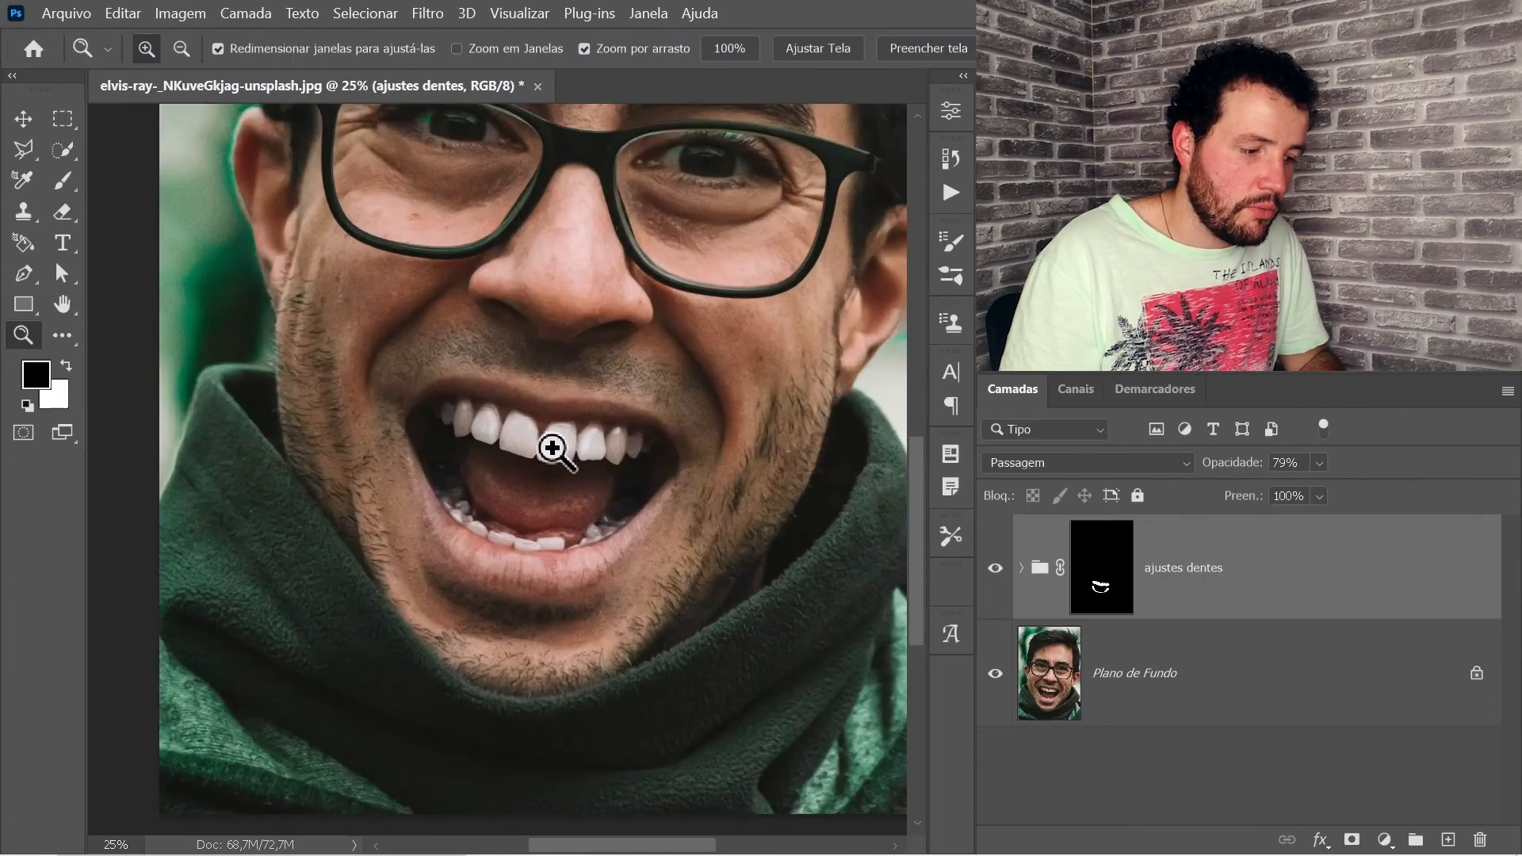
pyautogui.keyDown('alt'); pyautogui.click(554, 460); pyautogui.keyUp('alt')
pyautogui.keyDown('alt'); pyautogui.click(554, 459); pyautogui.keyUp('alt')
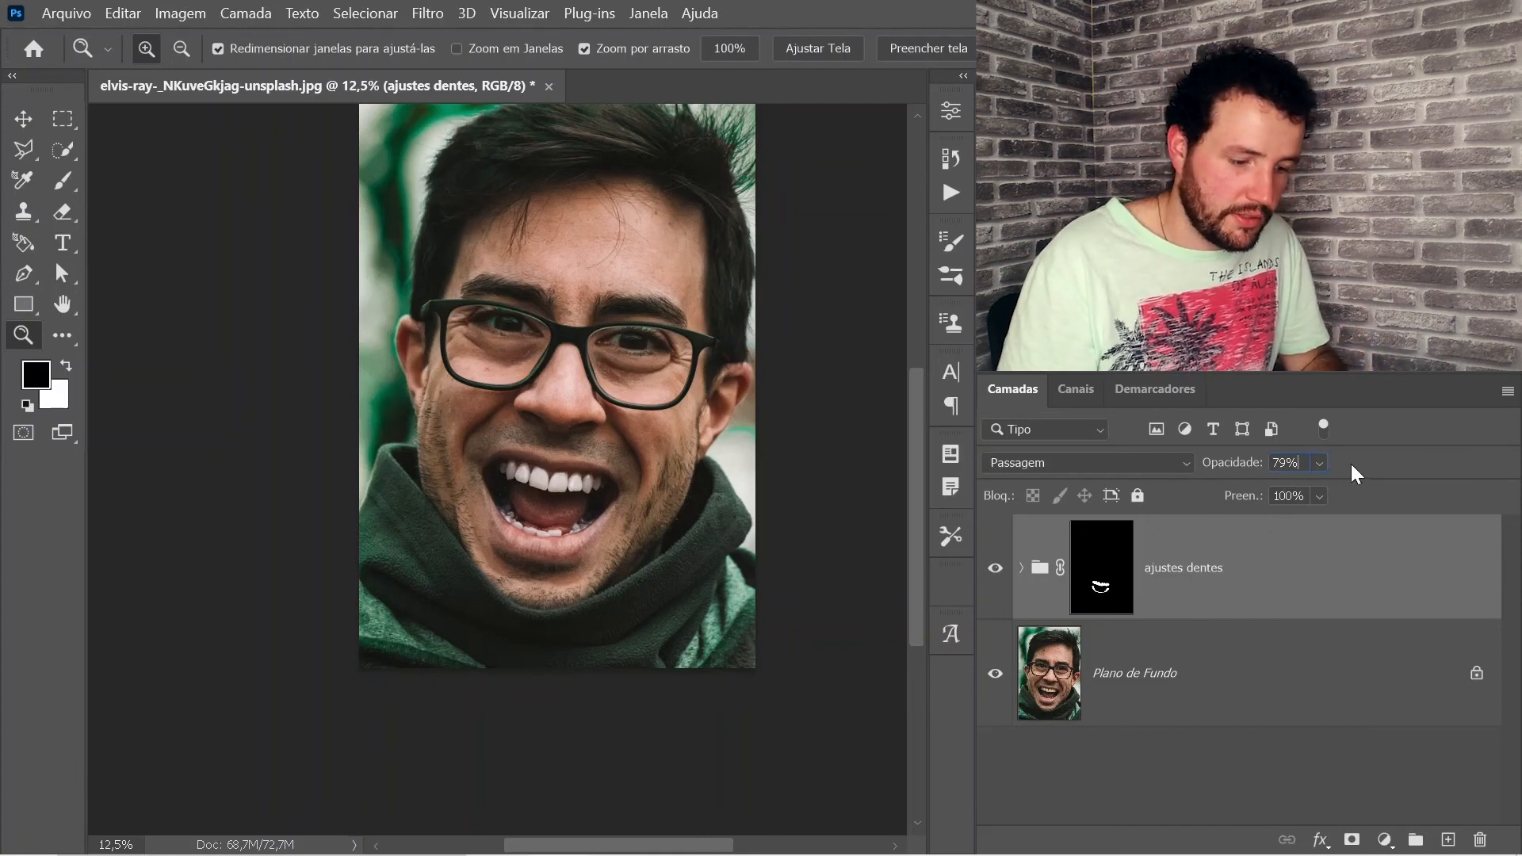
# Set the opacity of the "ajustes dentes" group to 59% for a more natural whitening
pyautogui.press('5')
pyautogui.press('9')
pyautogui.hotkey('shift', 'Down')
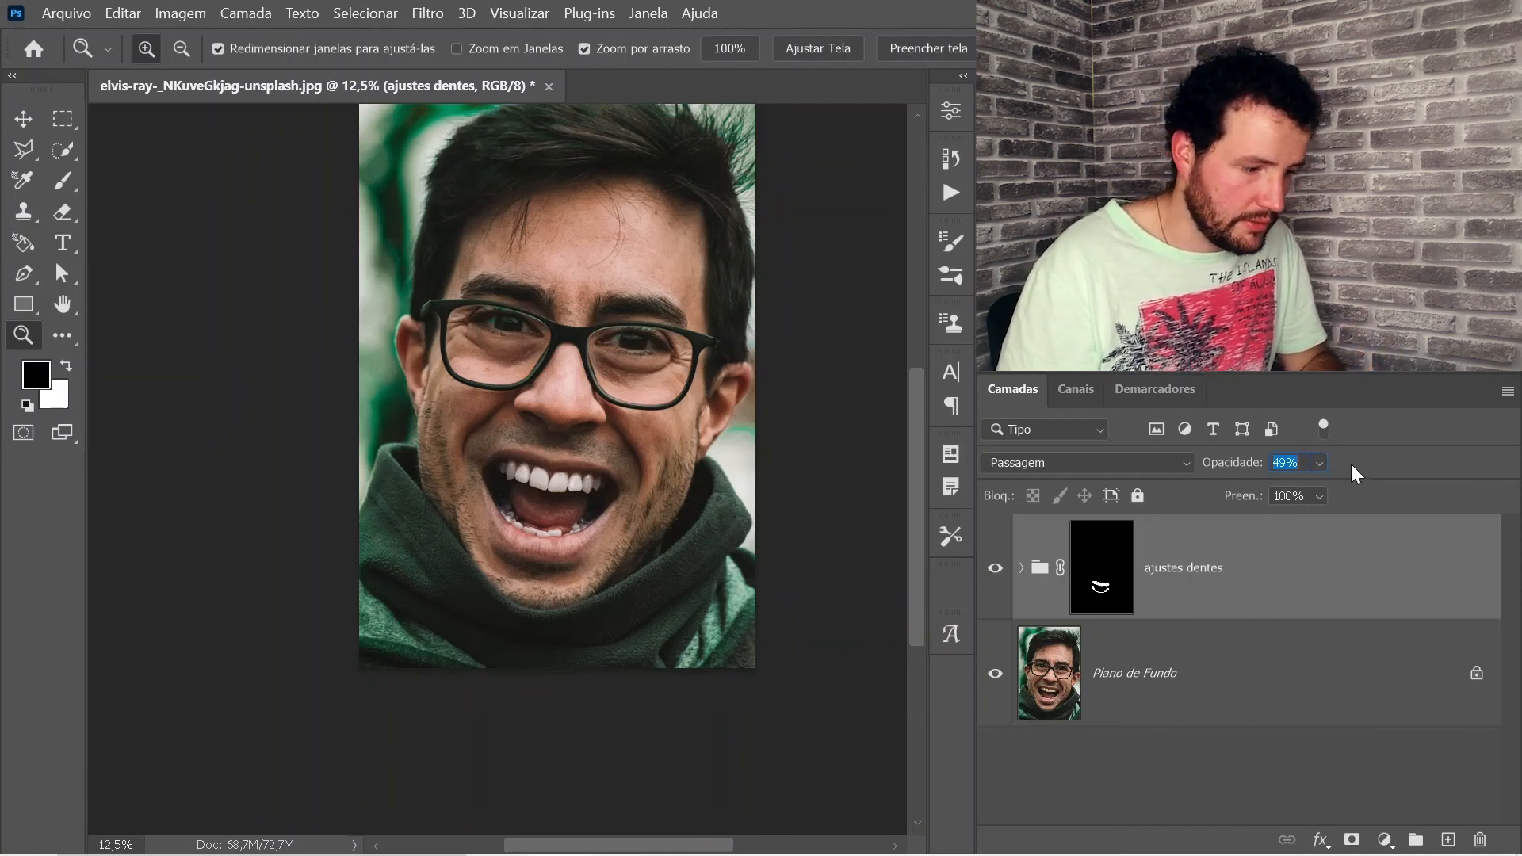
pyautogui.hotkey('shift', 'Up')
pyautogui.press('Return')
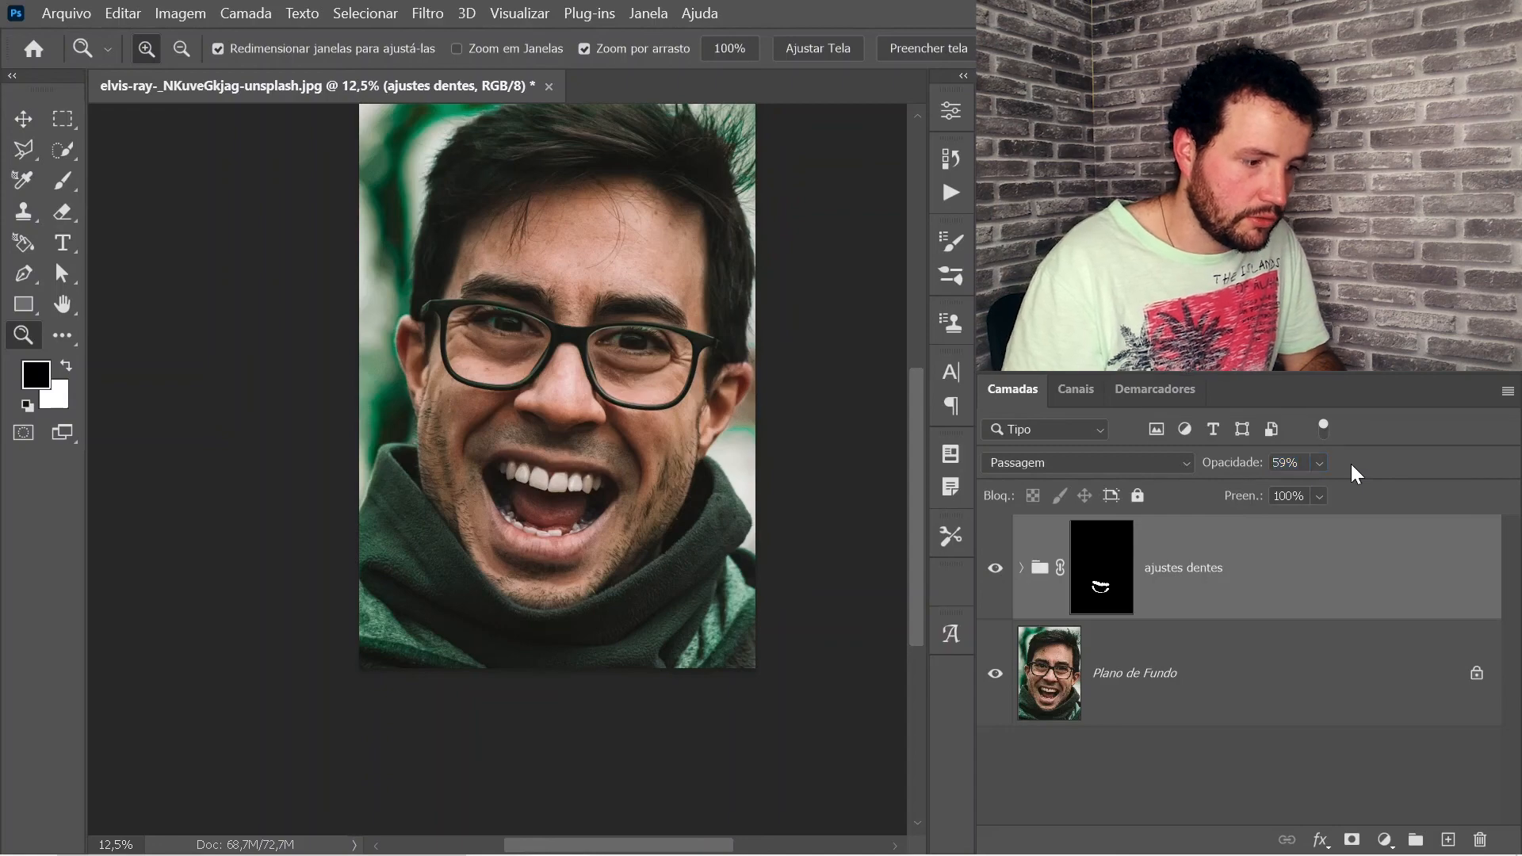
pyautogui.click(572, 496)
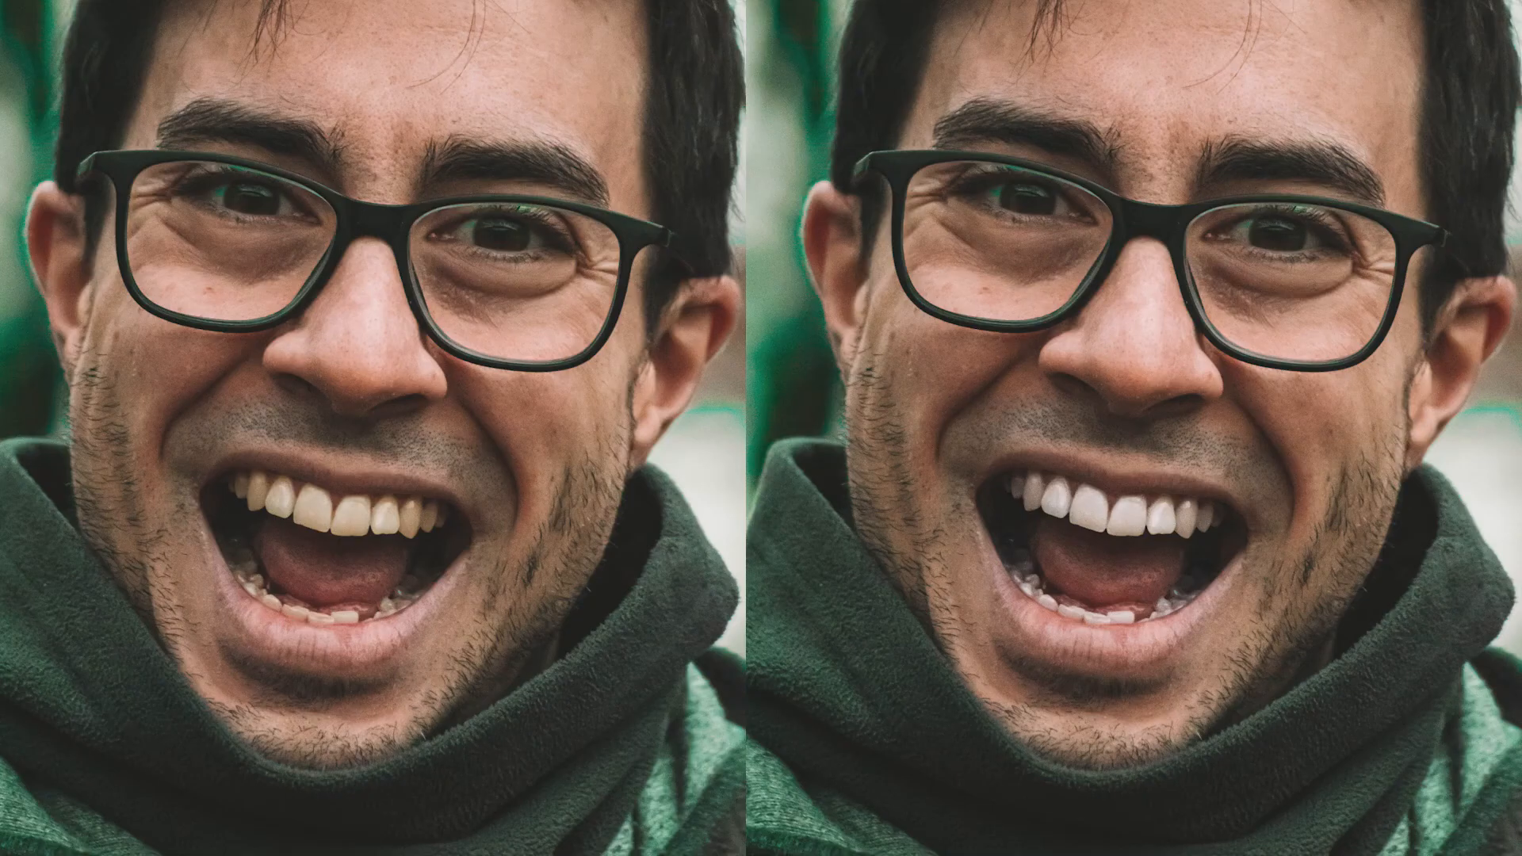